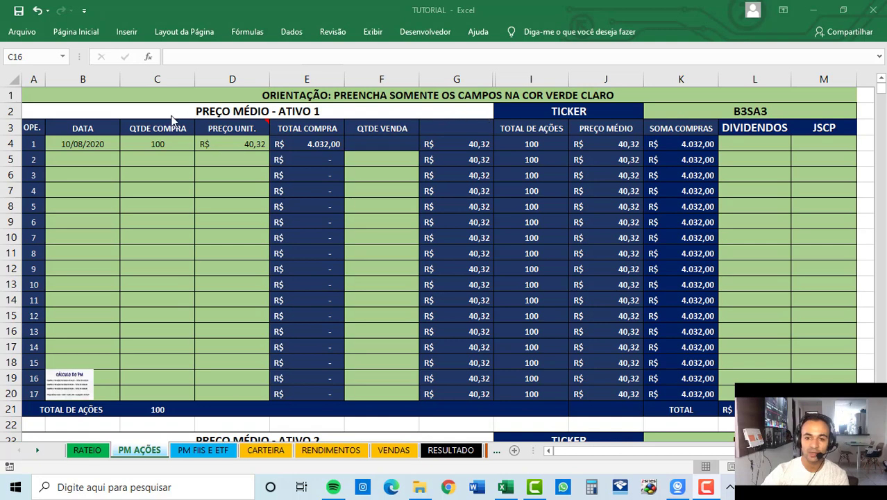
- Review the first asset's average price heading and its ticker cell on the PM AÇÕES sheet
left_click(299, 111)
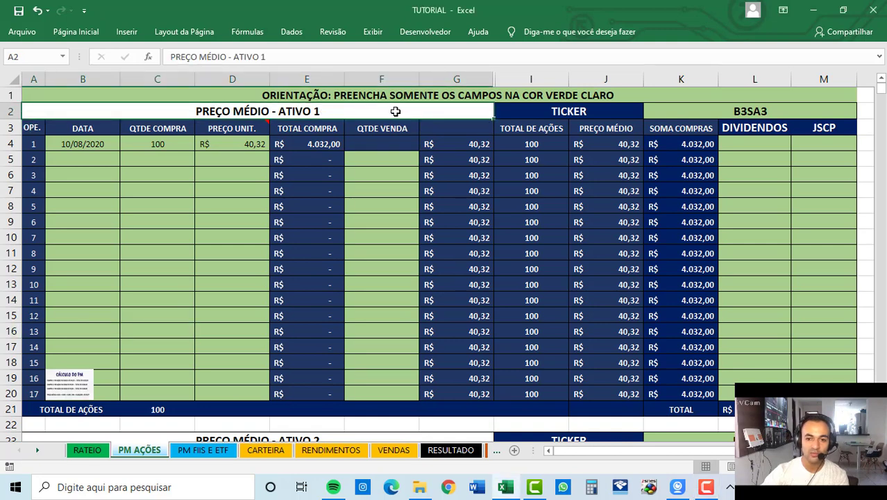
left_click(779, 113)
left_click(572, 112)
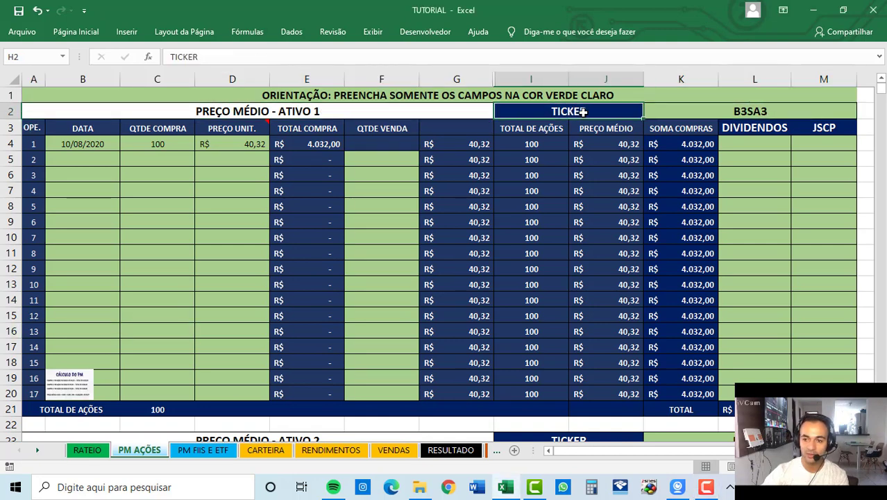
left_click(720, 112)
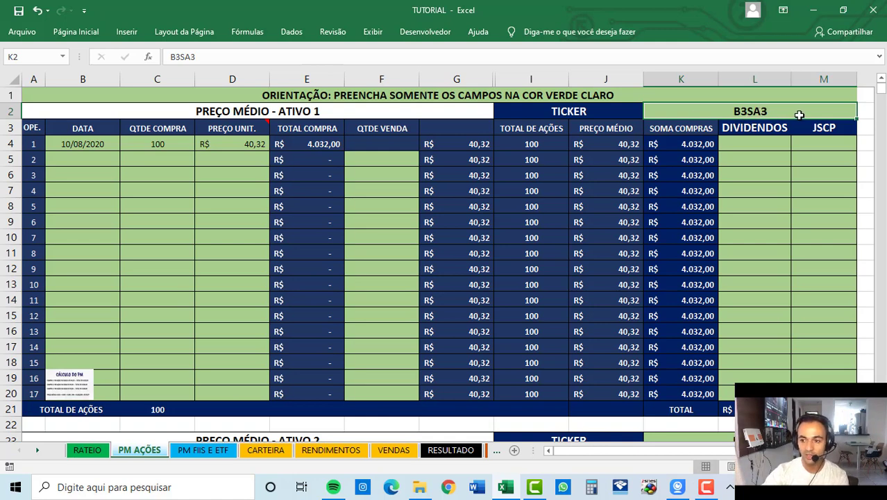
- Update the portfolio on the CARTEIRA sheet and select the B3SA3 ticker in its first entry
left_click(269, 451)
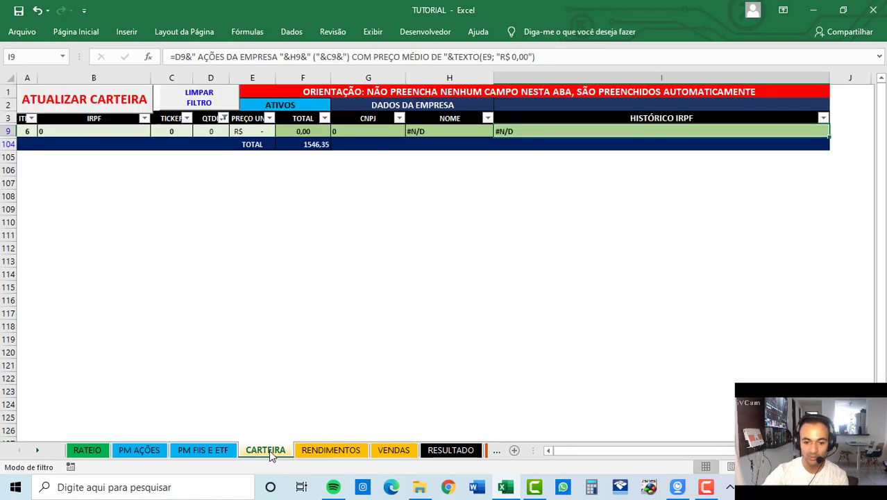
left_click(113, 104)
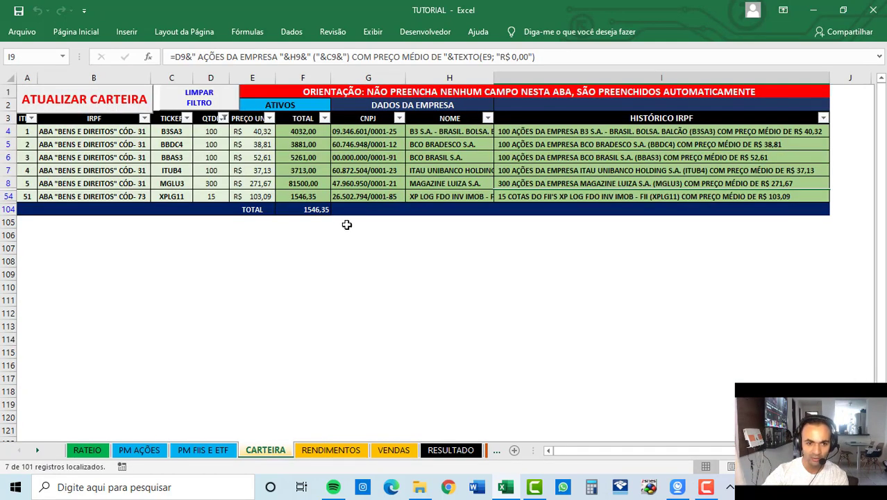
left_click(179, 131)
- Change the ticker of Ativo 1 on the PM AÇÕES sheet to B3SA4
left_click(138, 449)
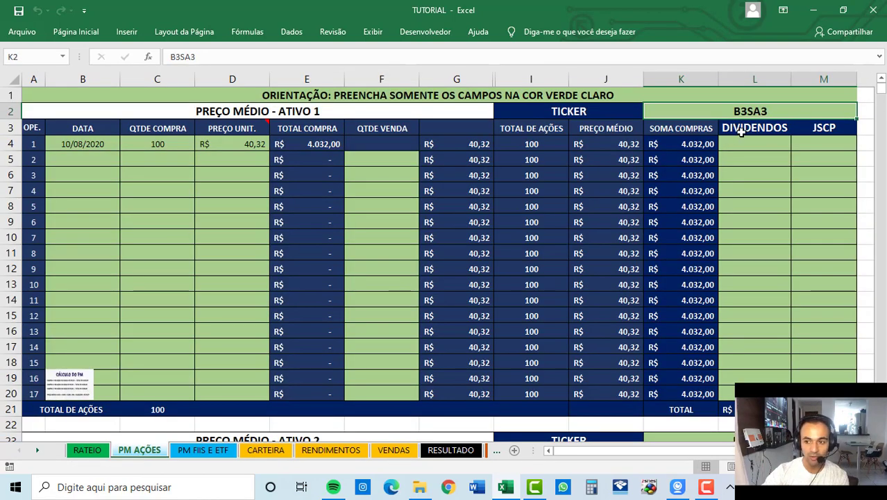
double_click(775, 110)
key("BackSpace")
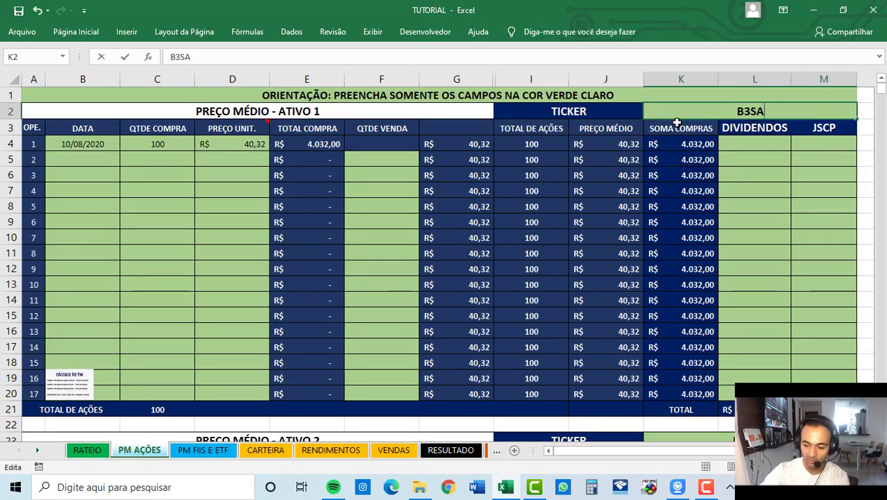
type("4")
key("Return")
- Update the portfolio on the CARTEIRA sheet and check the first asset's CNPJ, company name and IRPF history cells
left_click(204, 451)
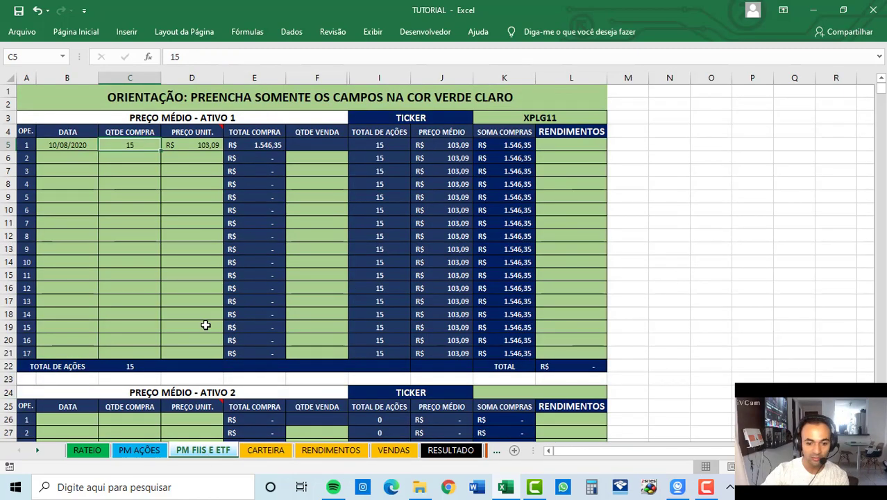
left_click(277, 451)
left_click(111, 107)
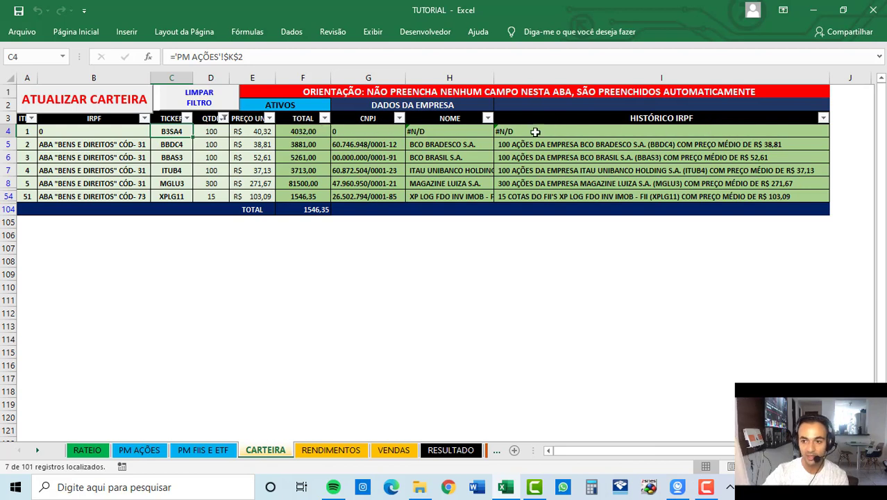
left_click(370, 130)
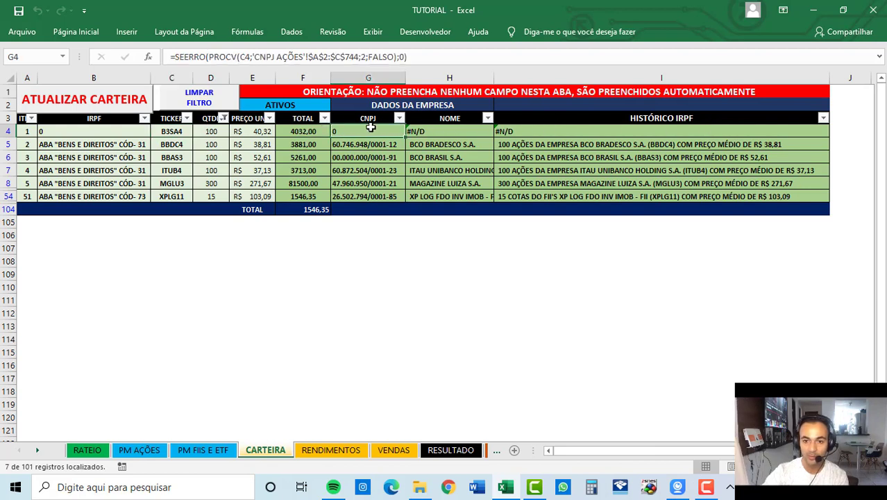
left_click(471, 129)
left_click(704, 130)
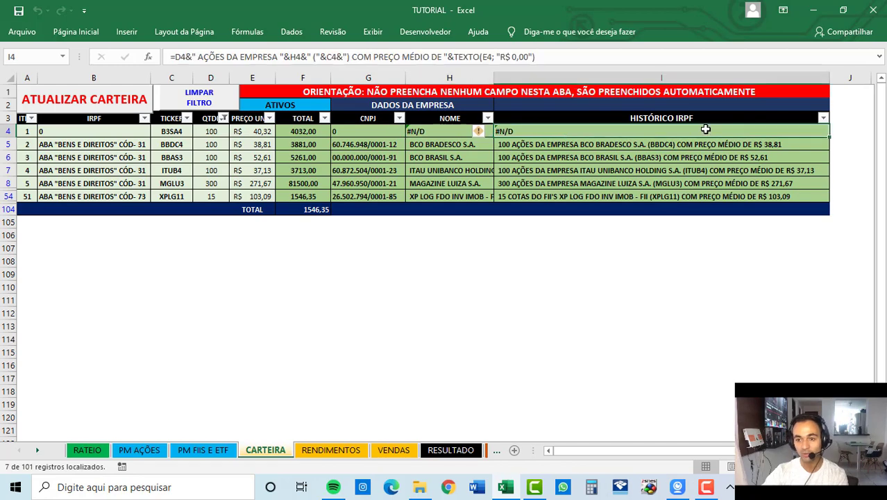
- Set the ticker of Ativo 1 on the PM AÇÕES sheet back to B3SA3
left_click(144, 449)
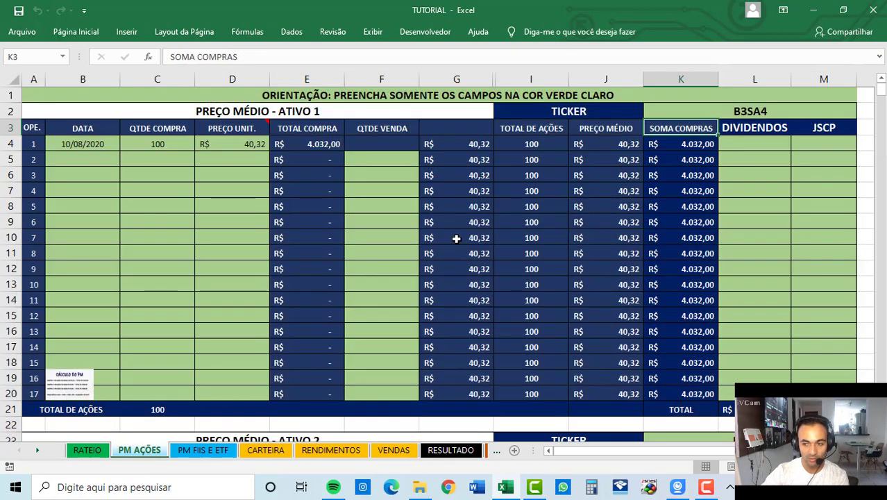
double_click(785, 103)
key("BackSpace")
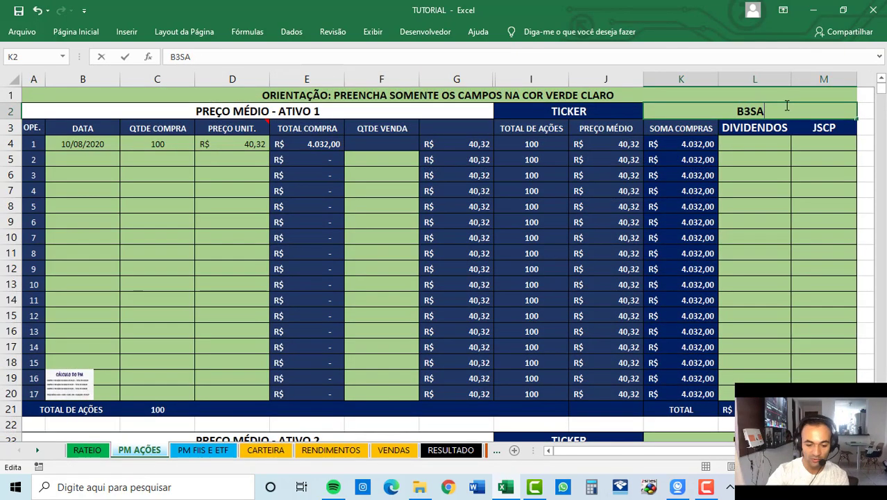
type("3")
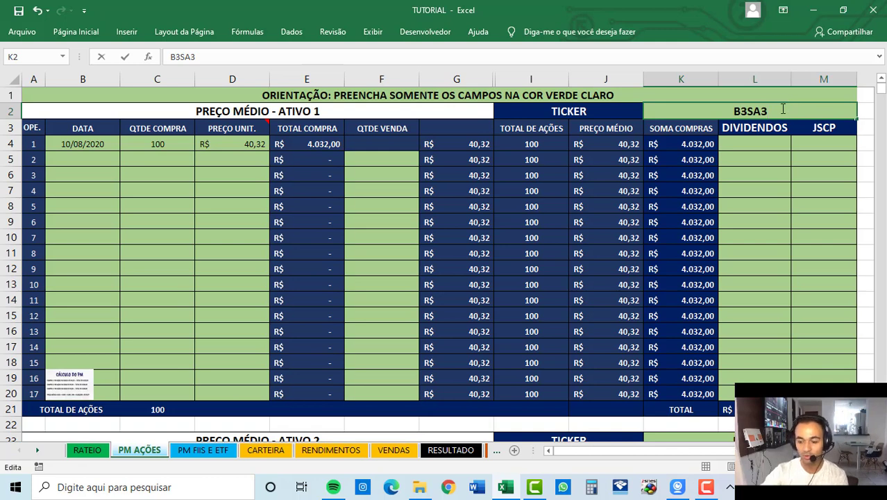
key("Return")
left_click(769, 115)
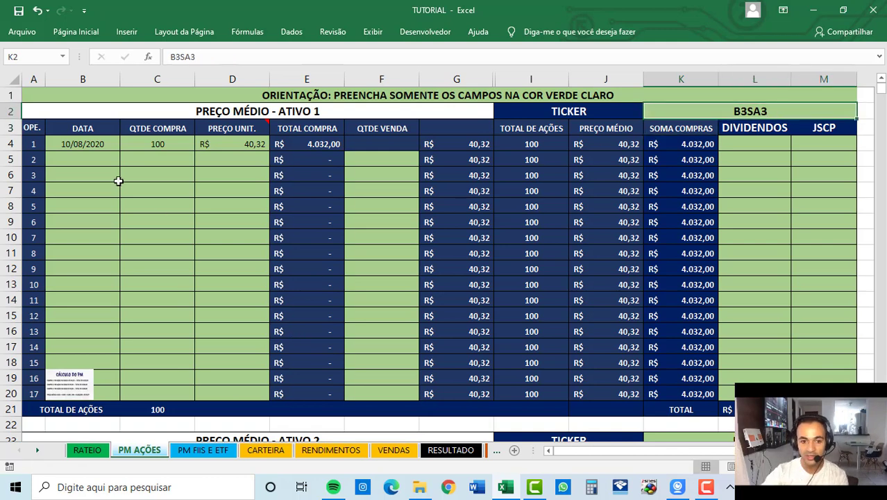
- Enlarge the small price calculation picture below the Ativo 1 purchases until its text is readable
left_click(87, 157)
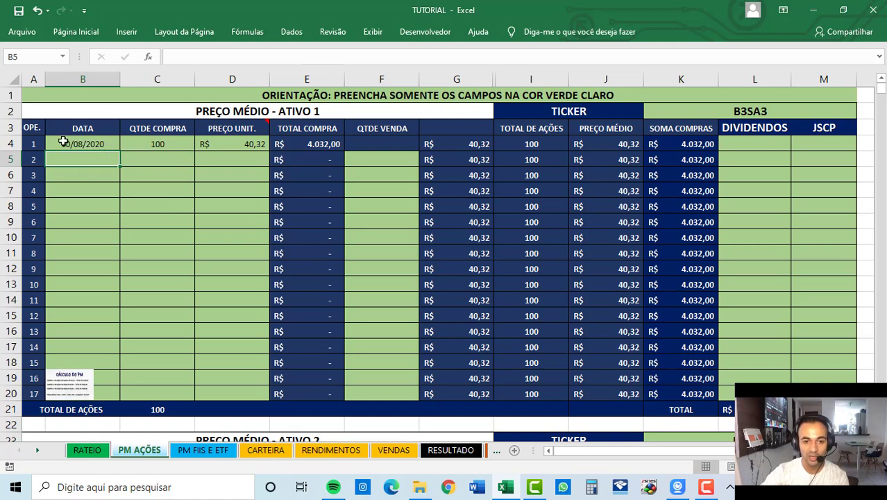
left_click(80, 379)
left_click_drag(95, 369, 349, 328)
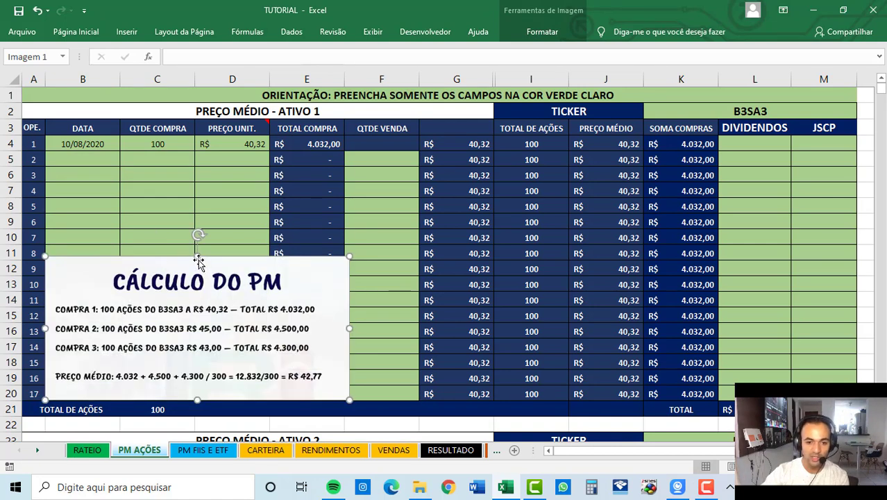
left_click_drag(198, 261, 199, 243)
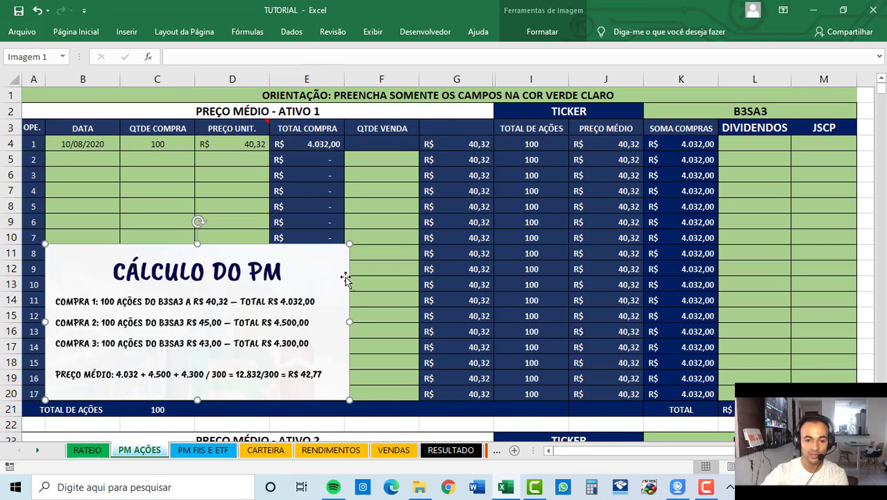
left_click_drag(349, 246, 385, 226)
- Record operation 2 for Ativo 1 with date 10/09/2020, purchase quantity 100 and unit price 45
left_click(104, 164)
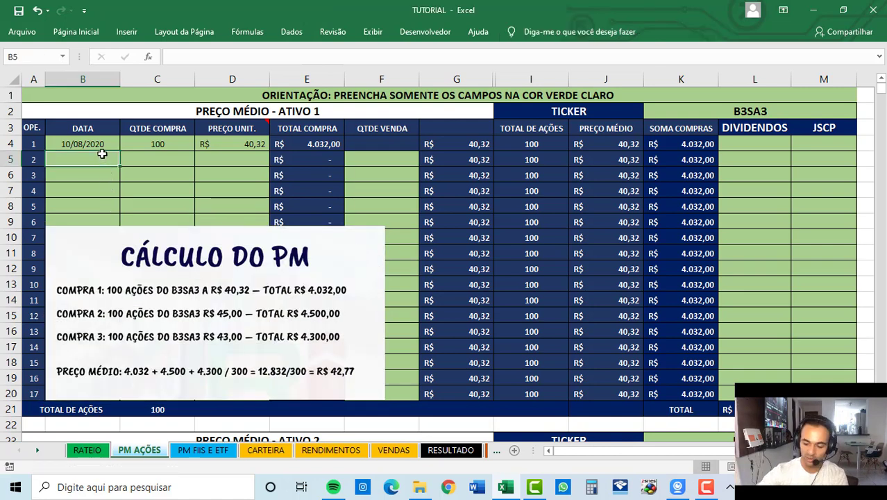
type("10/09/2020")
key("Tab")
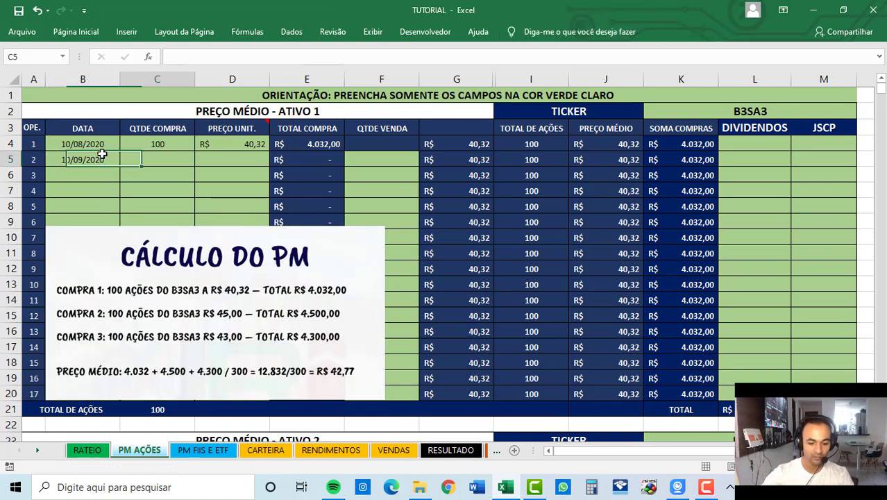
type("100")
key("Tab")
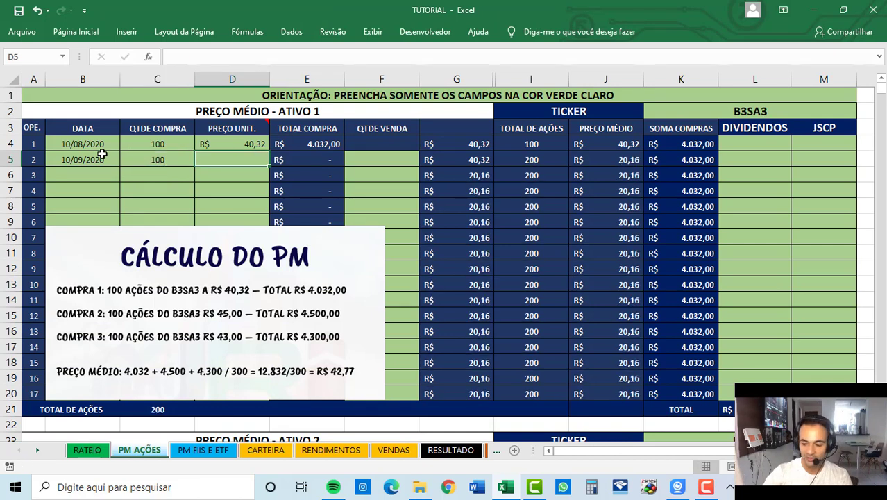
type("45")
key("Return")
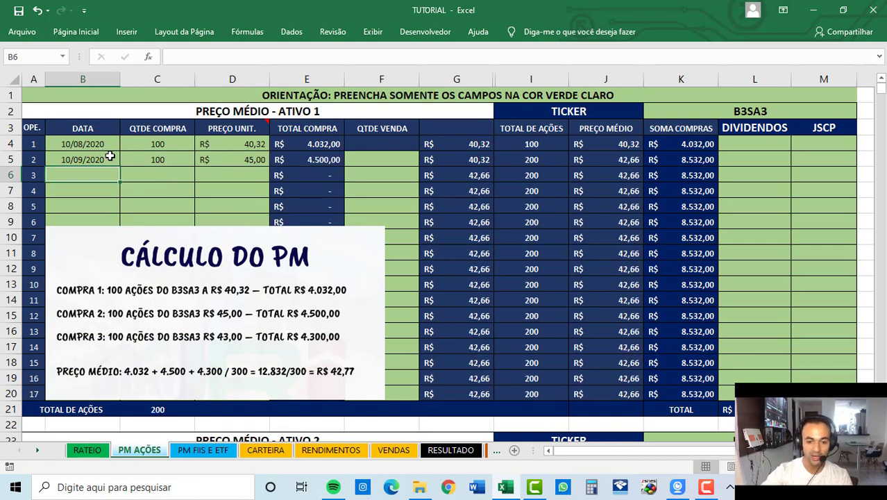
- Record operation 3 for Ativo 1 with date 10/10/2020, purchase quantity 100 and unit price 43
type("10/10/2020")
key("Tab")
type("10")
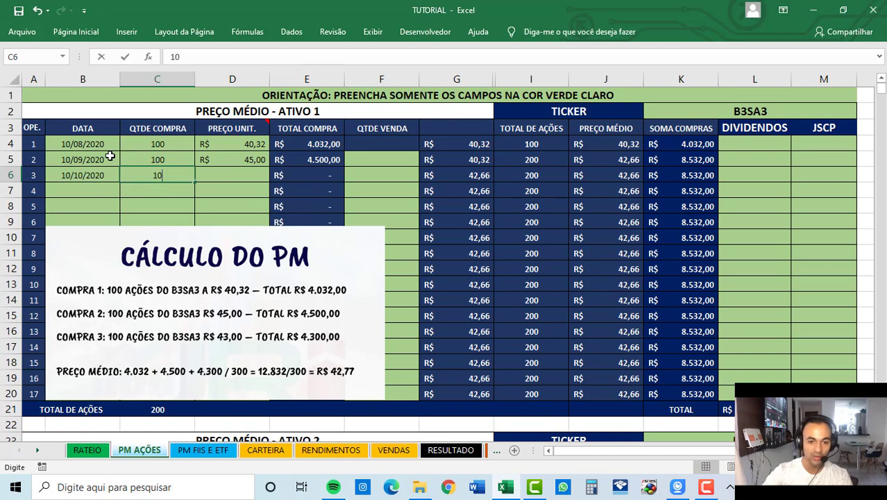
key("Tab")
type("4")
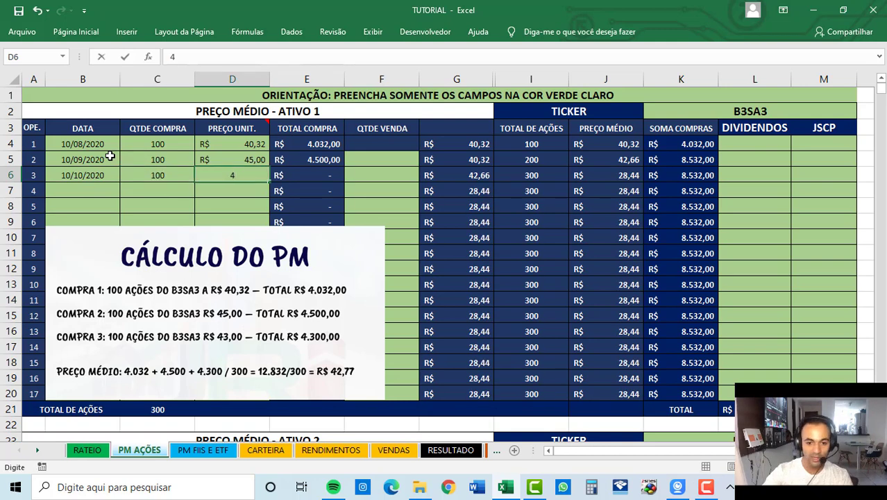
type("3")
key("Return")
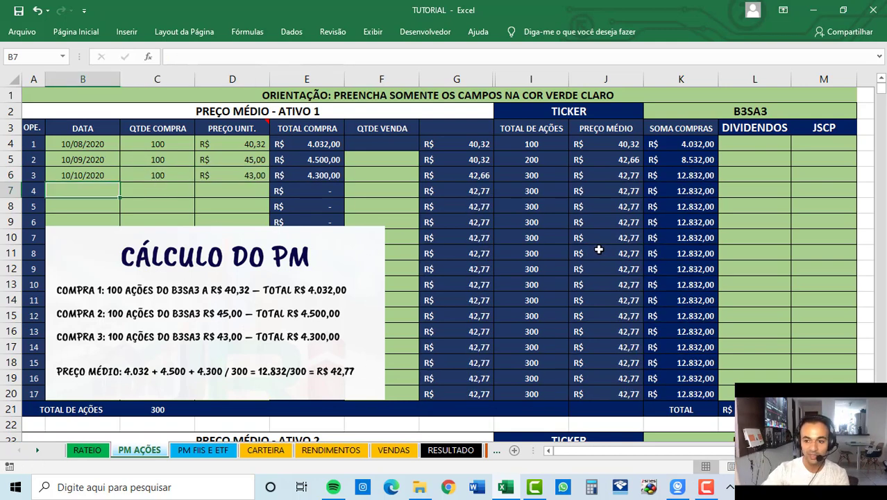
- Compare the average price and purchase sum cells with the temporarily enlarged Cálculo do PM picture, and shrink the picture again
left_click(627, 235)
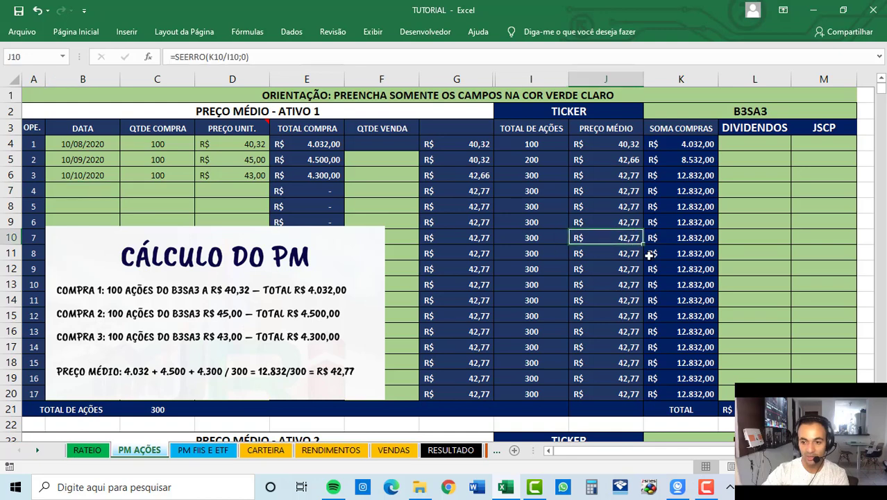
left_click(341, 271)
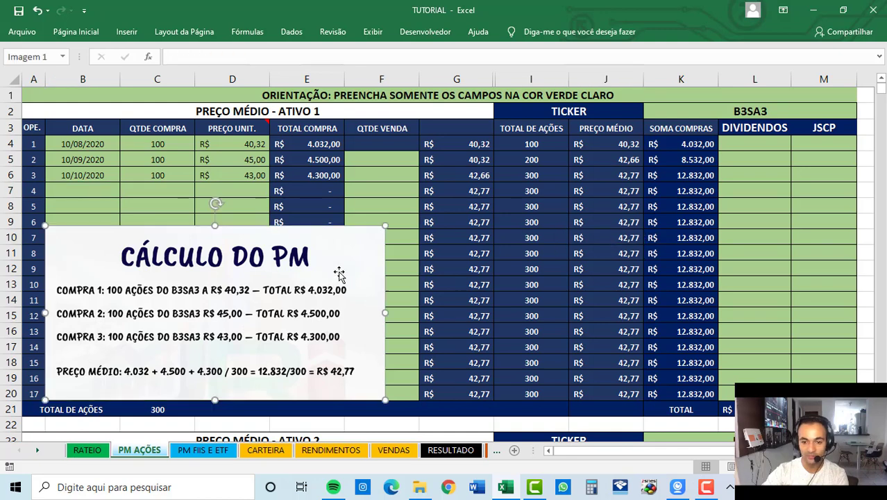
left_click_drag(385, 225, 445, 208)
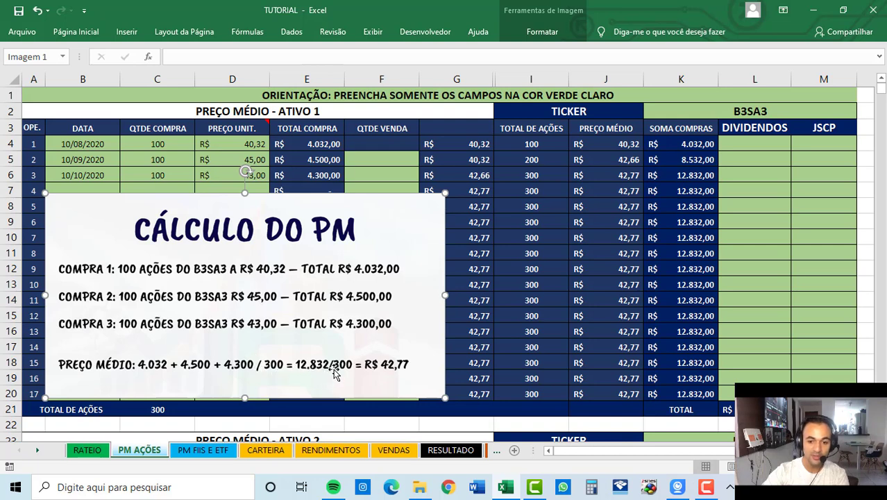
left_click(700, 239)
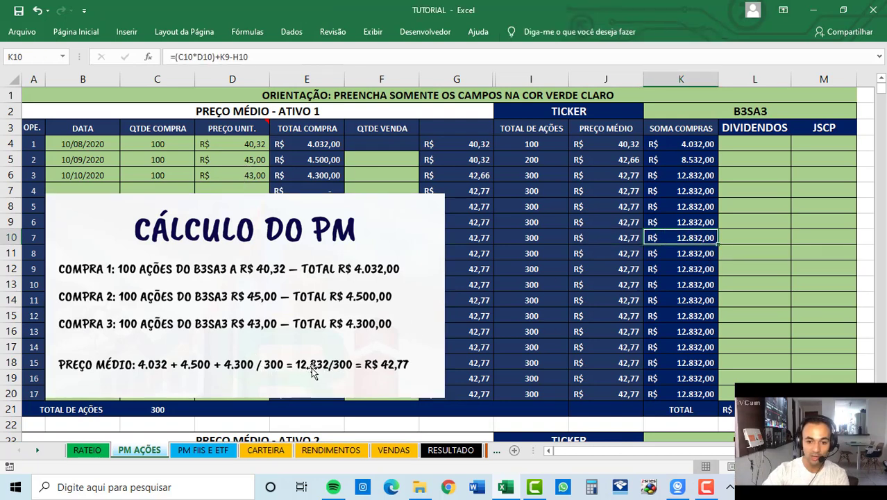
left_click(401, 366)
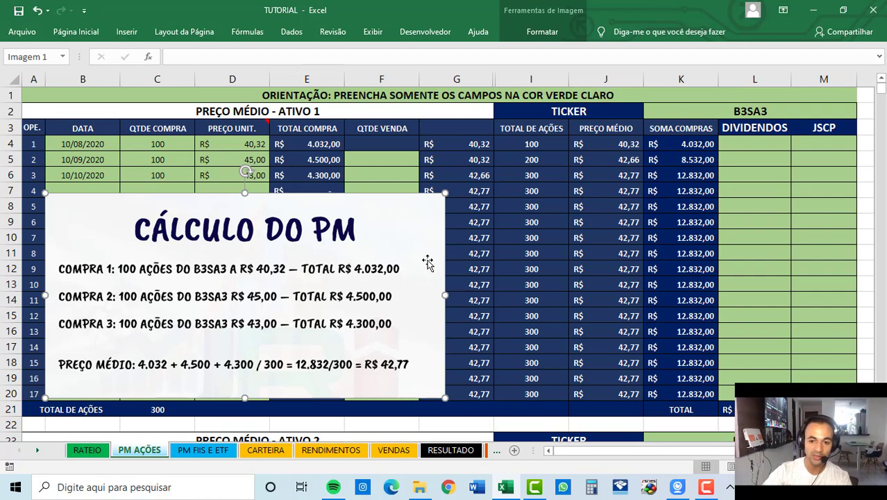
left_click_drag(444, 193, 370, 264)
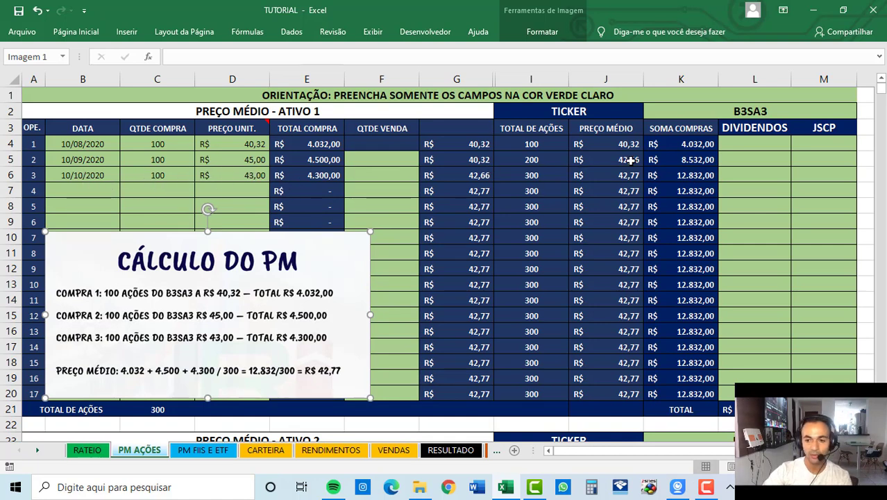
- Update the portfolio on the CARTEIRA sheet and check the ticker, quantity and unit price in the B3SA3 row
left_click(265, 452)
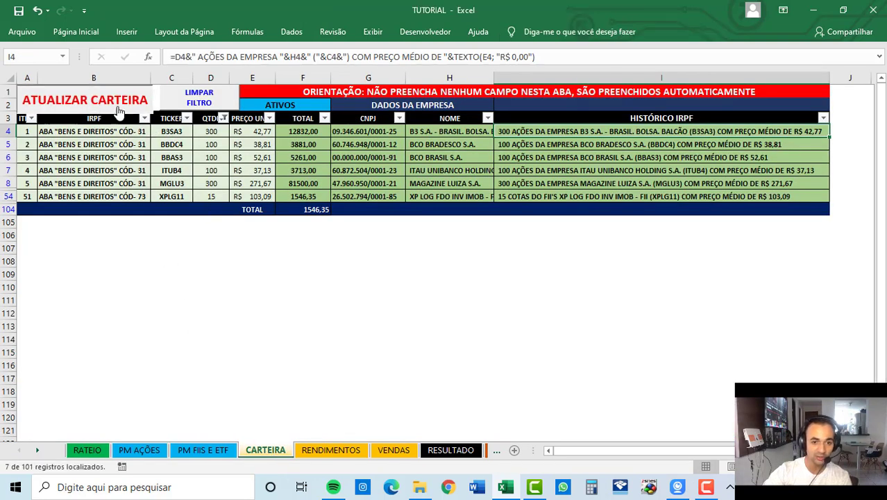
left_click(143, 132)
left_click(5, 132)
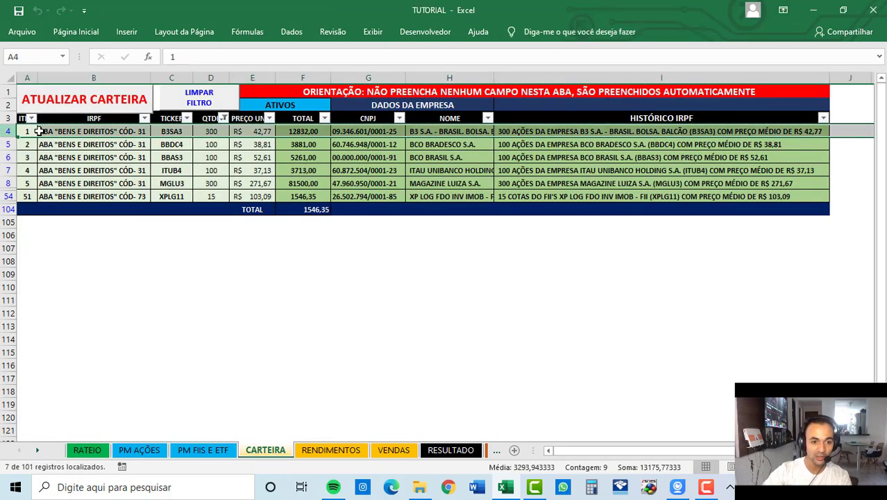
left_click(182, 132)
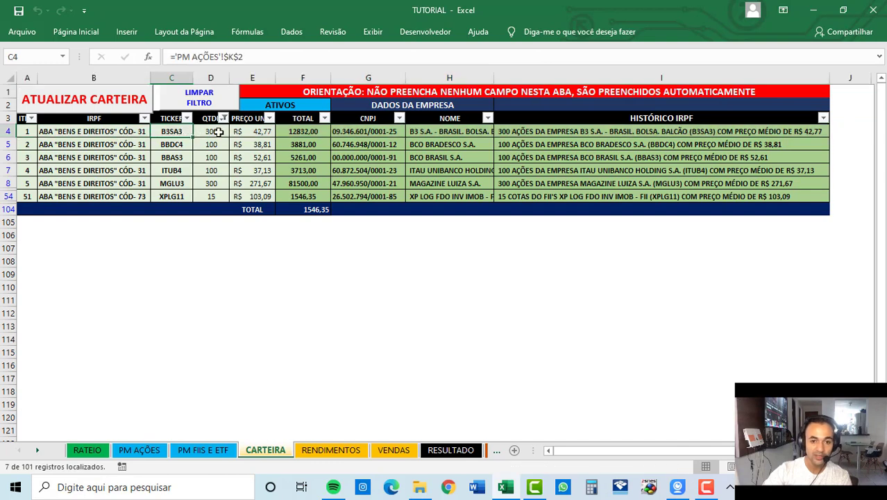
left_click(217, 131)
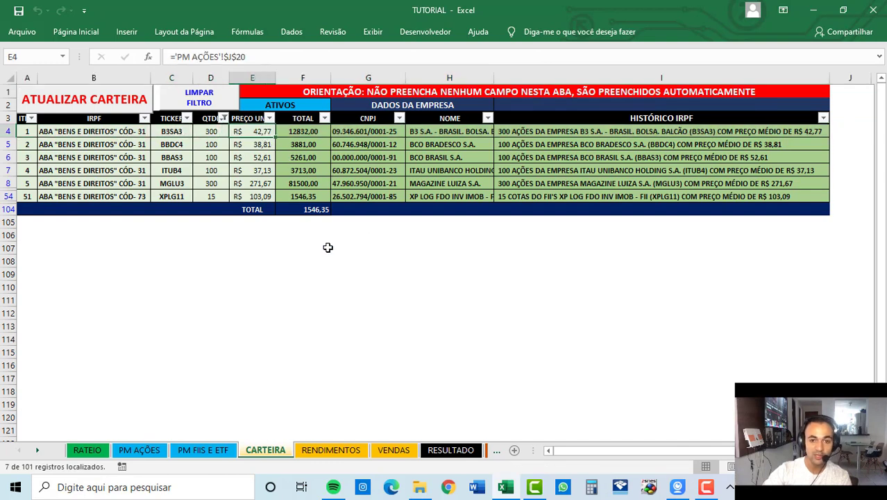
- Examine the automatically filled TOTAL, CNPJ, NOME and HISTÓRICO IRPF cells of the CARTEIRA rows, including the B3SA3 total formula
left_click(316, 130)
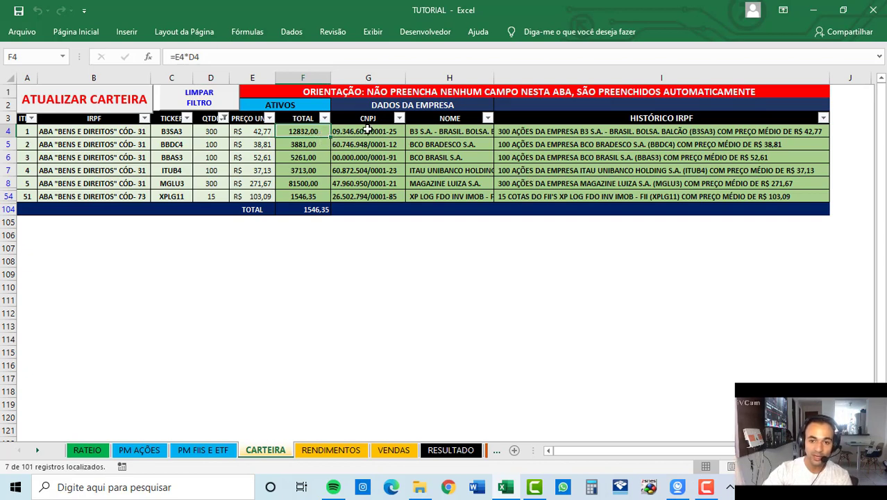
left_click_drag(307, 152, 646, 198)
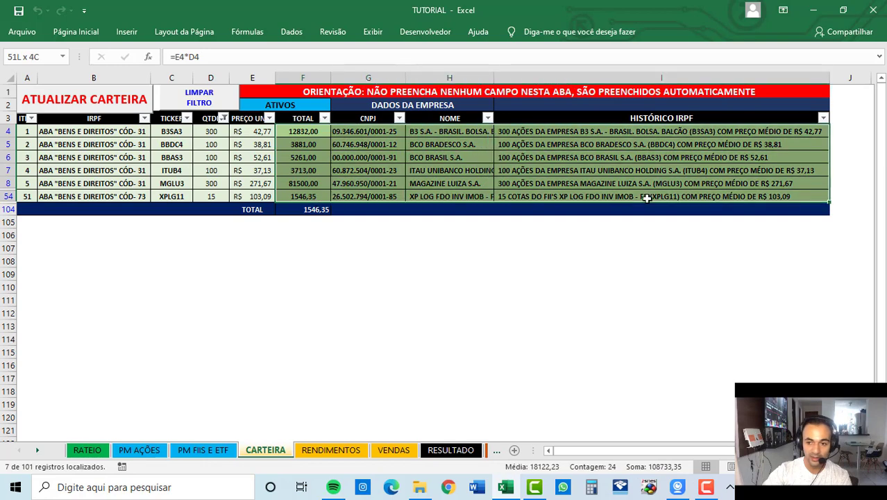
left_click_drag(707, 199, 707, 199)
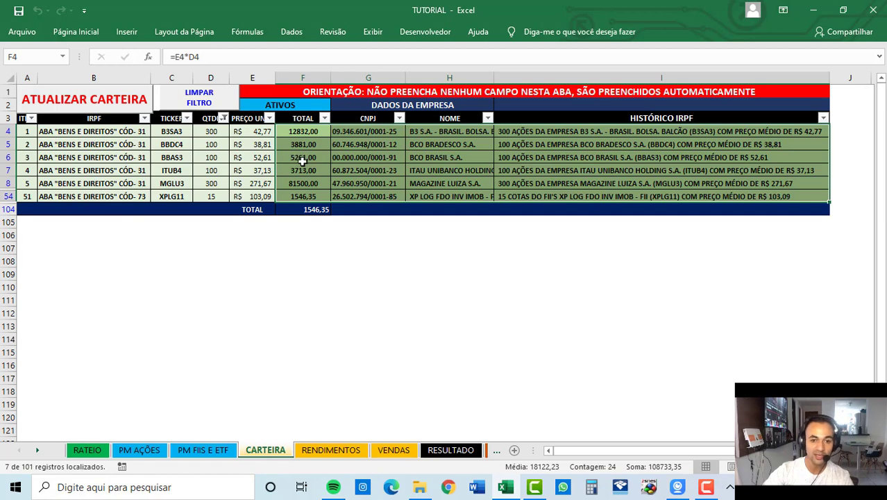
left_click(308, 135)
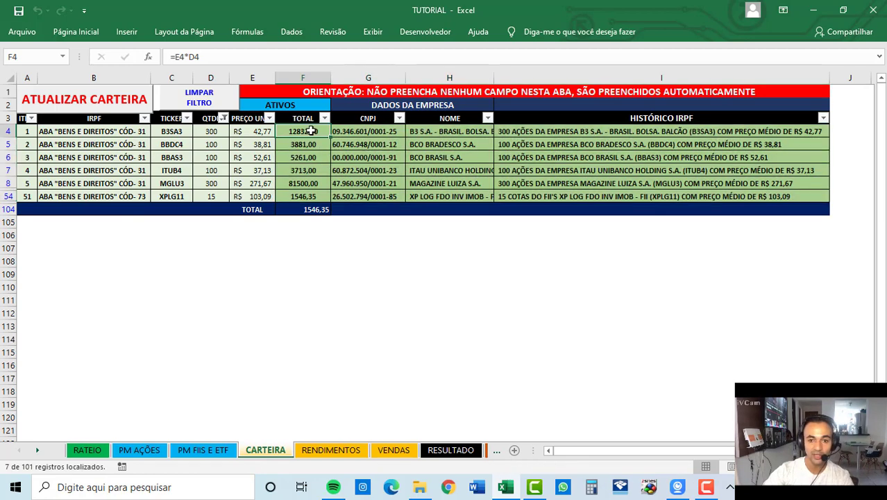
left_click(367, 130)
left_click(465, 130)
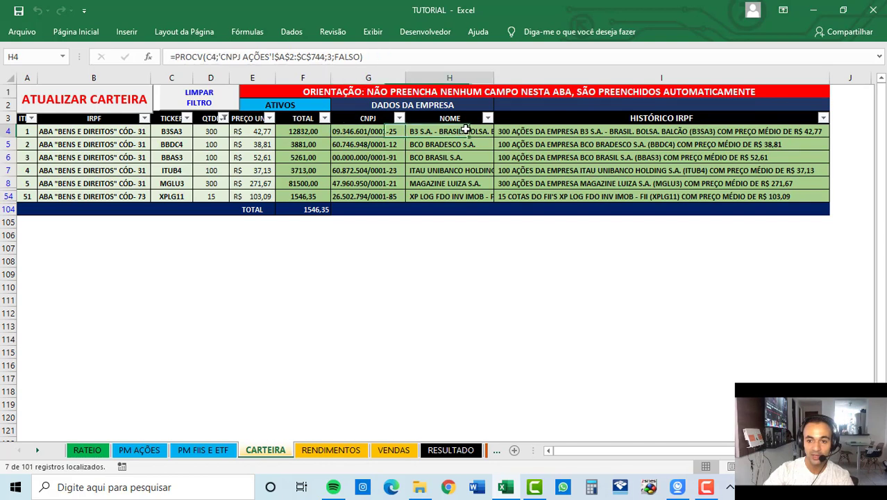
left_click(602, 131)
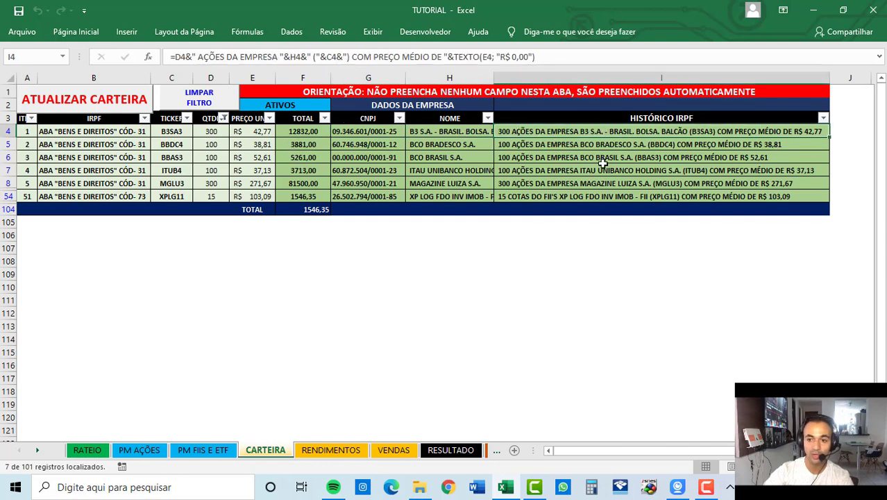
left_click(321, 131)
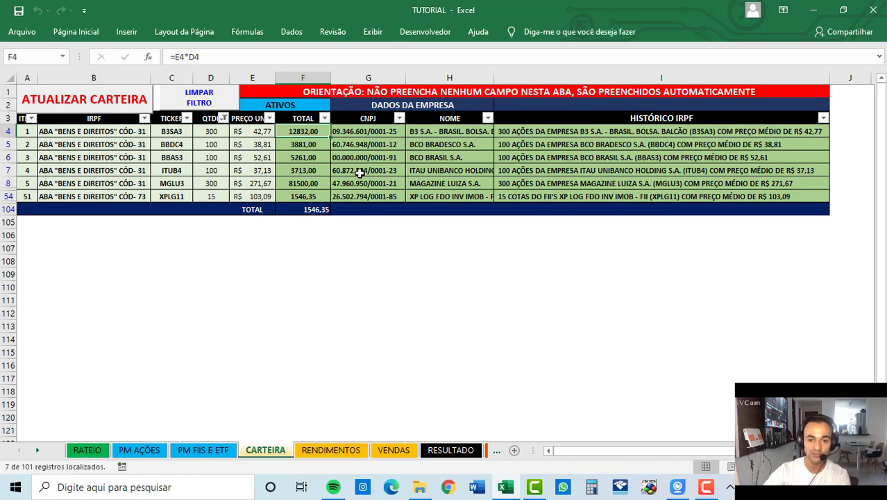
double_click(303, 132)
key("Return")
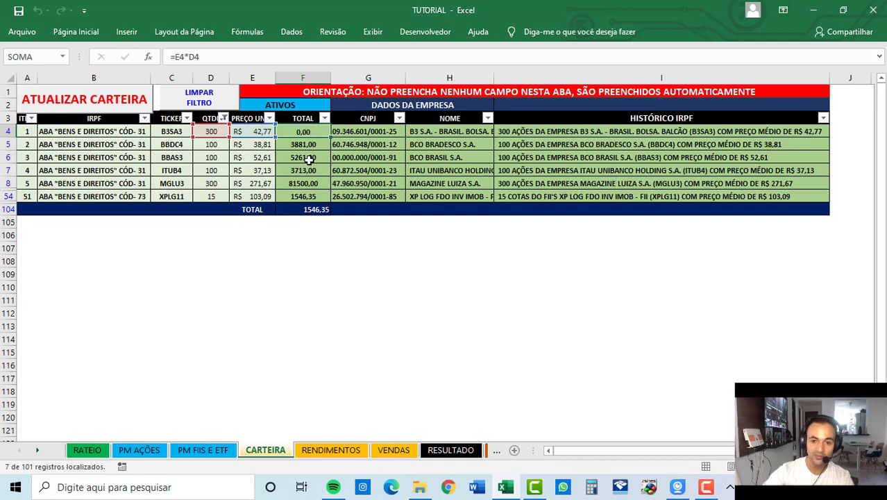
left_click_drag(310, 132, 666, 198)
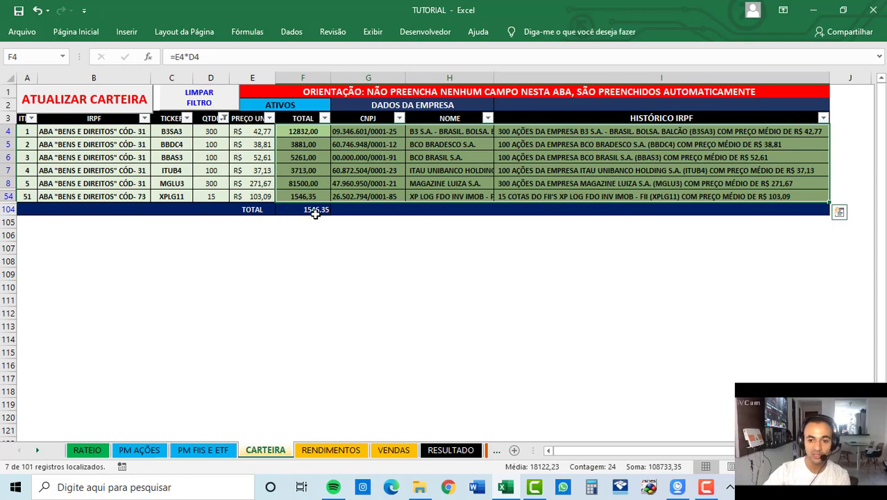
- On the PM AÇÕES sheet, shrink the Cálculo do PM picture and enter 12/10/2020 as the date of operation 4 for Ativo 1
left_click(139, 450)
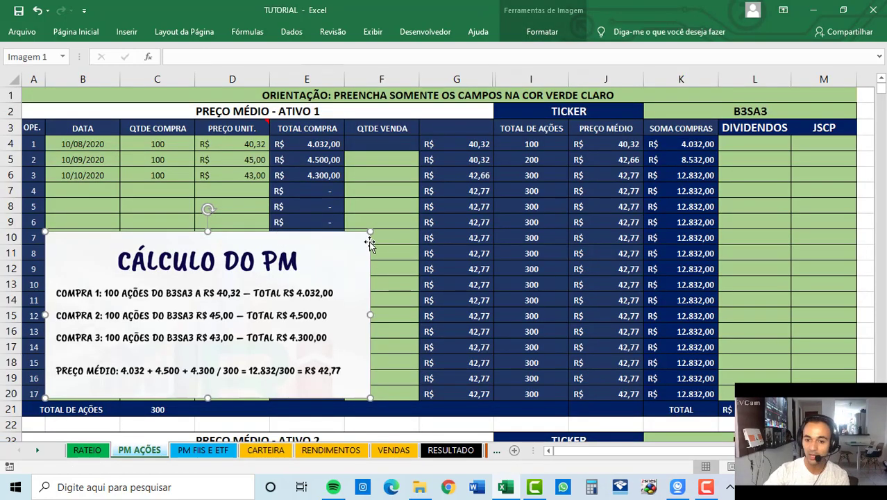
left_click_drag(371, 232, 270, 283)
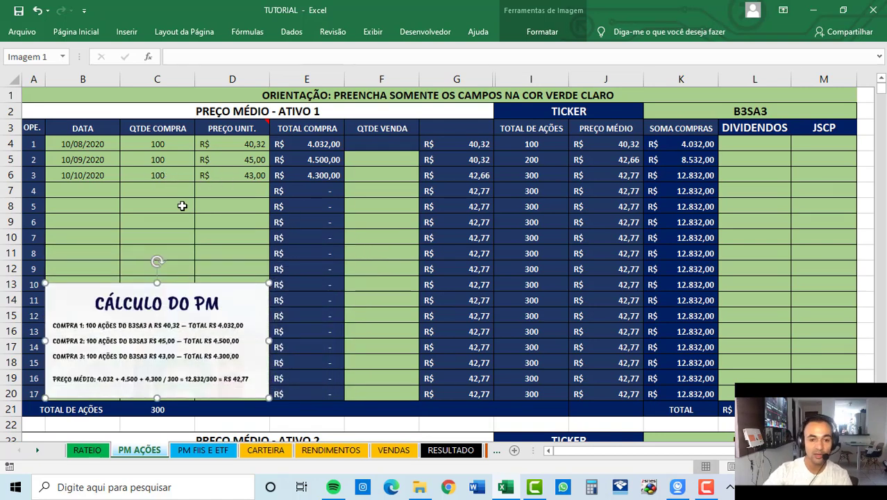
left_click(82, 191)
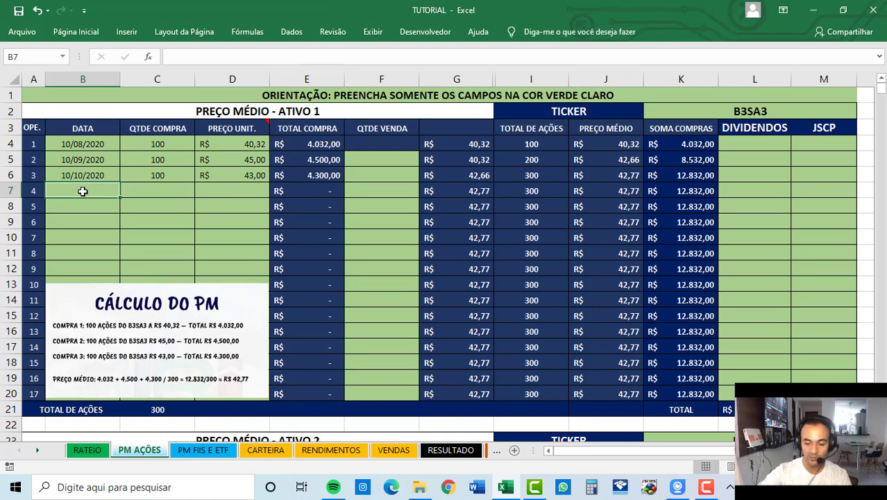
type("12/10")
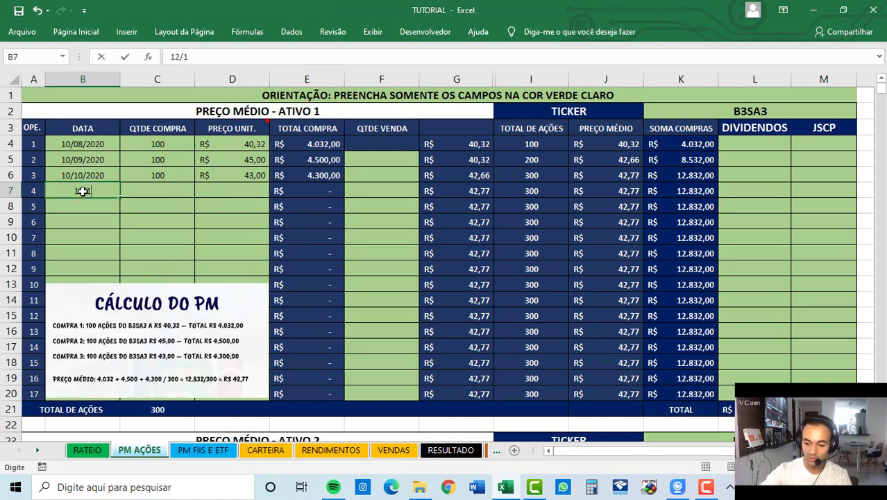
key("Tab")
key("Tab")
key("Tab")
key("Tab")
key("Tab")
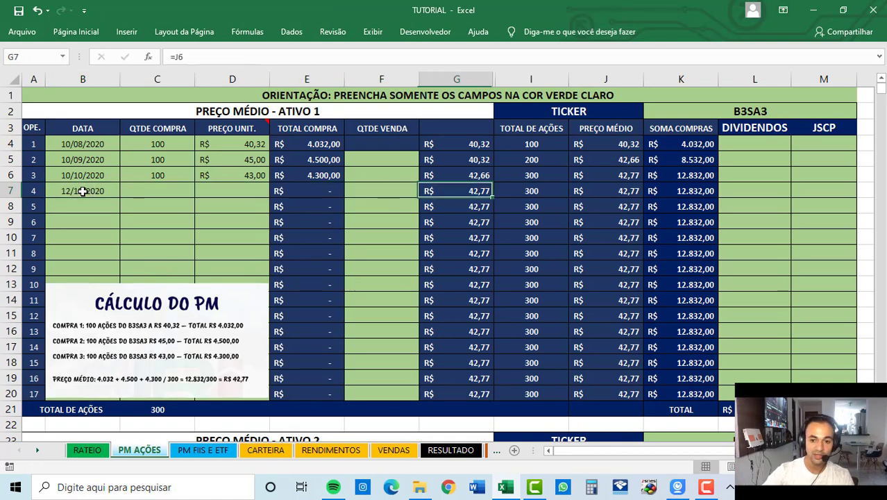
- Set the sale quantity of operation 4 for Ativo 1 to 200
left_click(386, 189)
type("200")
key("Return")
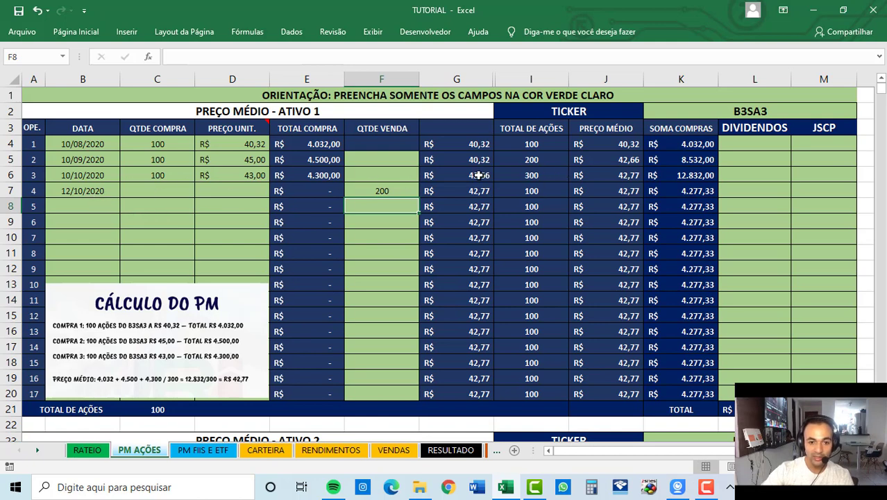
left_click(370, 192)
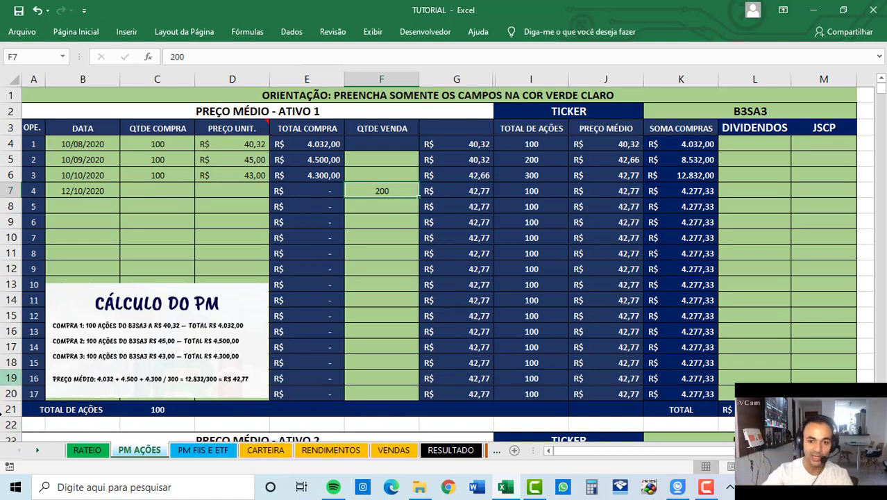
- Clear the MGLU3 entry from the first row of the AÇÕES table on the JANEIRO sheet, from the date through the sale price
left_click(37, 451)
left_click(36, 451)
left_click(37, 450)
left_click(37, 451)
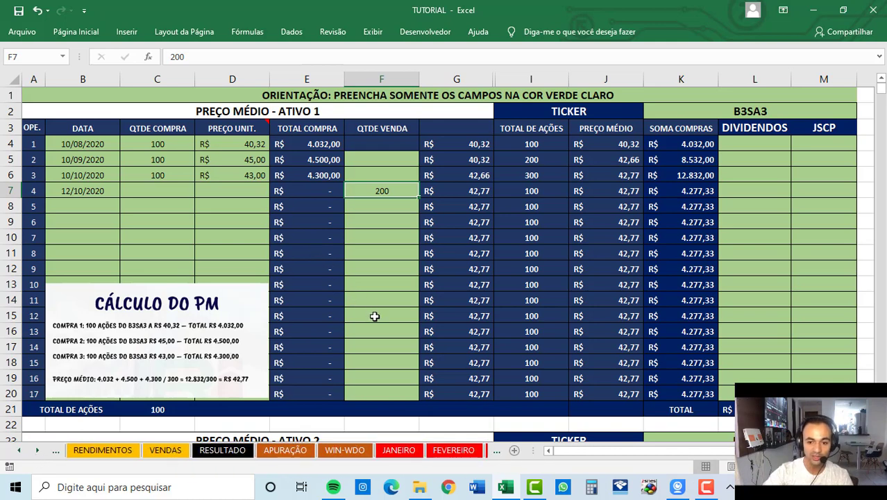
left_click(398, 450)
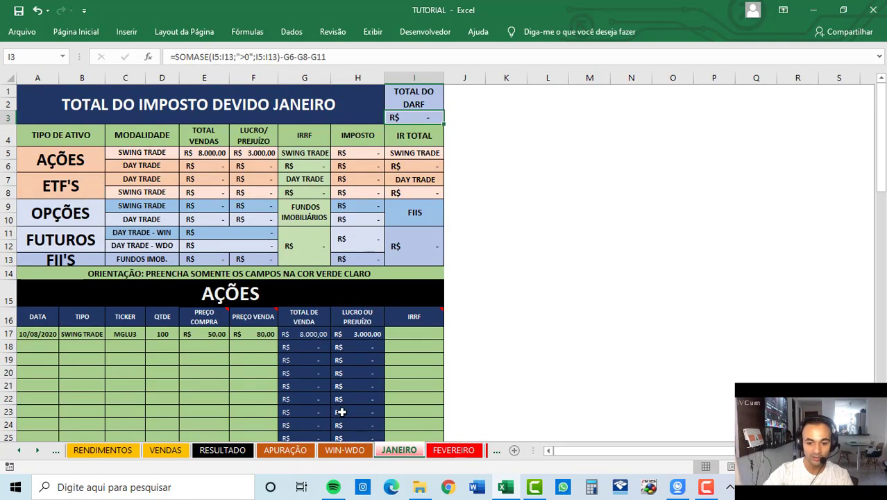
left_click_drag(39, 334, 257, 333)
key("Delete")
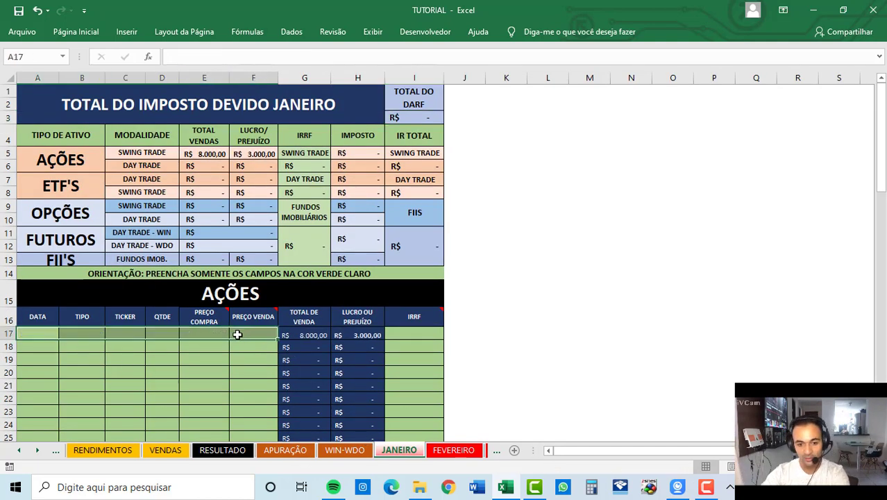
- Enter the date 10/01/2020 and choose the SWING TRADE type in the first row of JANEIRO's AÇÕES table
left_click(38, 334)
type("10/01")
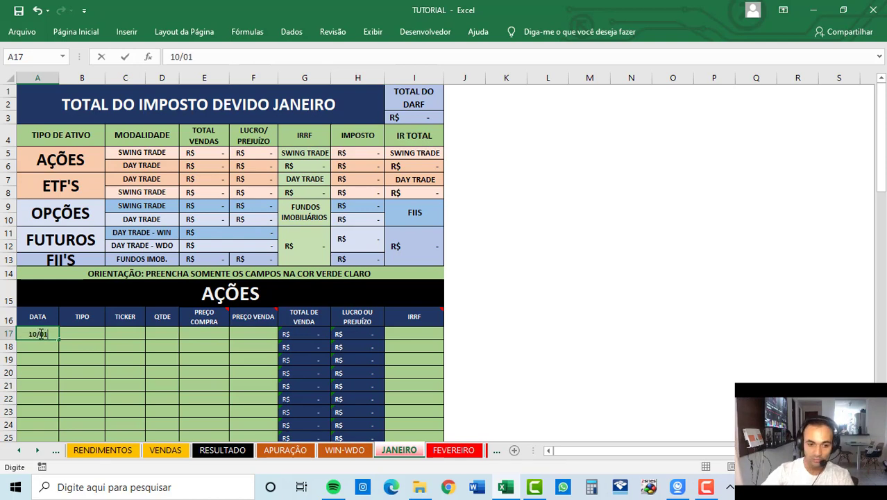
key("Tab")
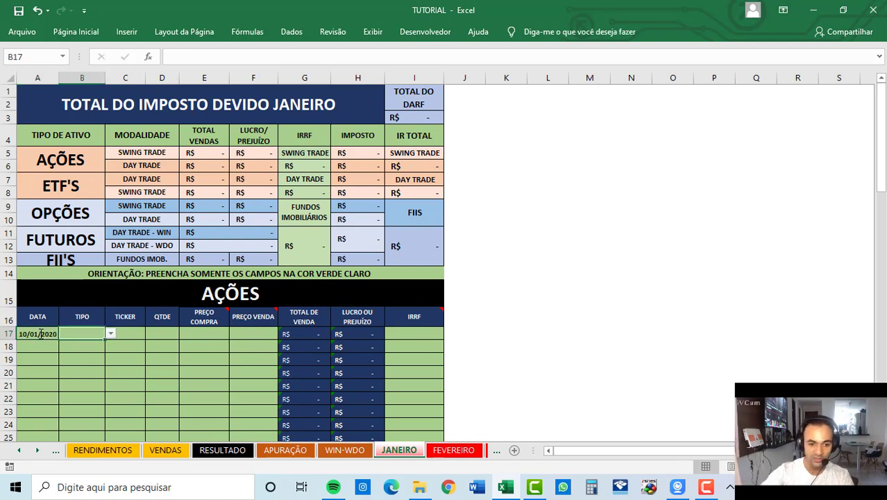
left_click(110, 334)
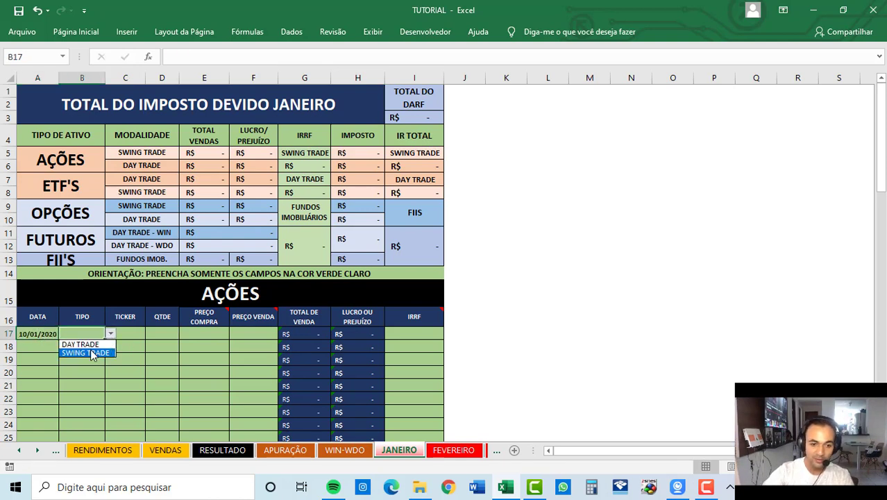
left_click(90, 353)
- Copy operation 4's sale quantity and adjacent average price from PM AÇÕES and paste them as values into QTDE and PREÇO COMPRA in JANEIRO's row 17
left_click(20, 451)
left_click(20, 450)
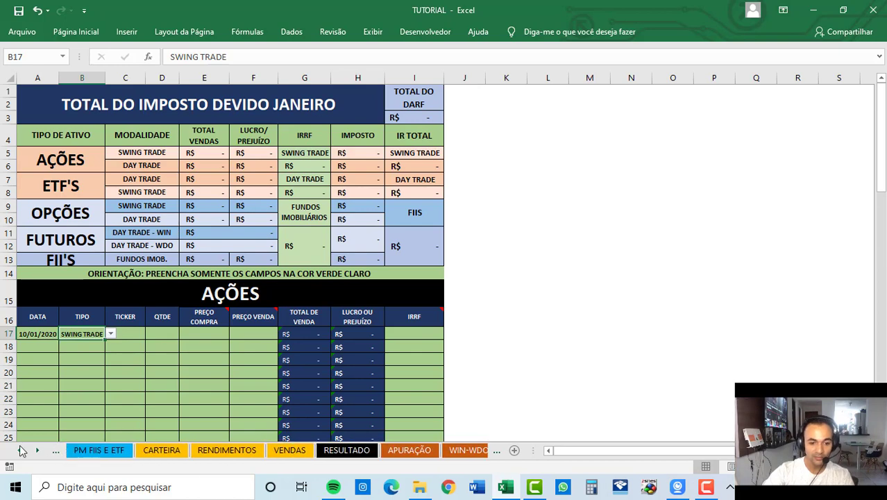
left_click(21, 450)
left_click(97, 451)
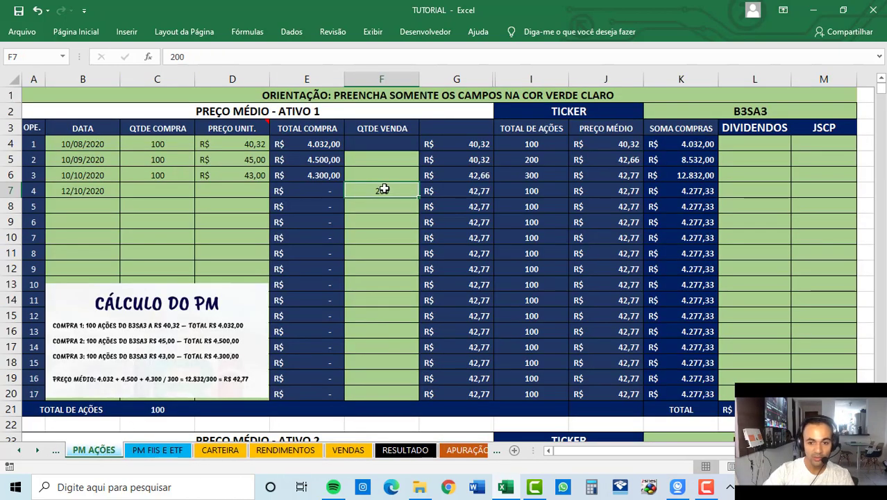
left_click_drag(382, 189, 459, 192)
key("ctrl+c")
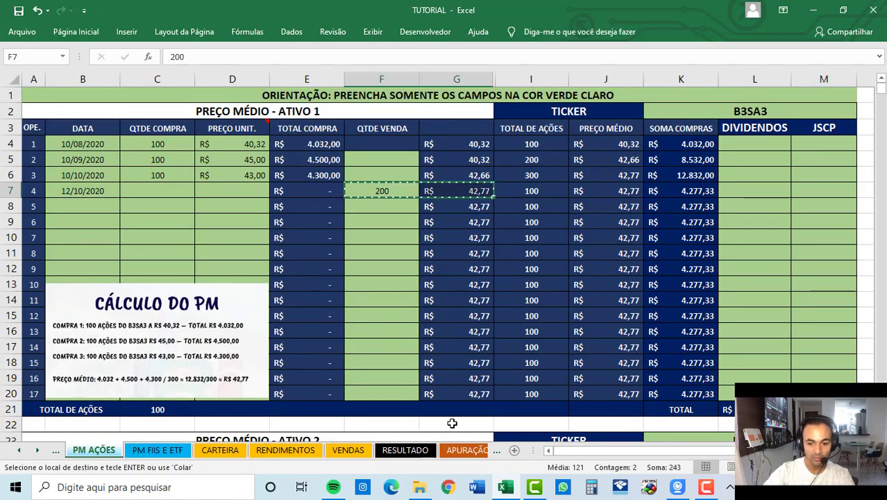
left_click(37, 450)
left_click(37, 451)
left_click(37, 451)
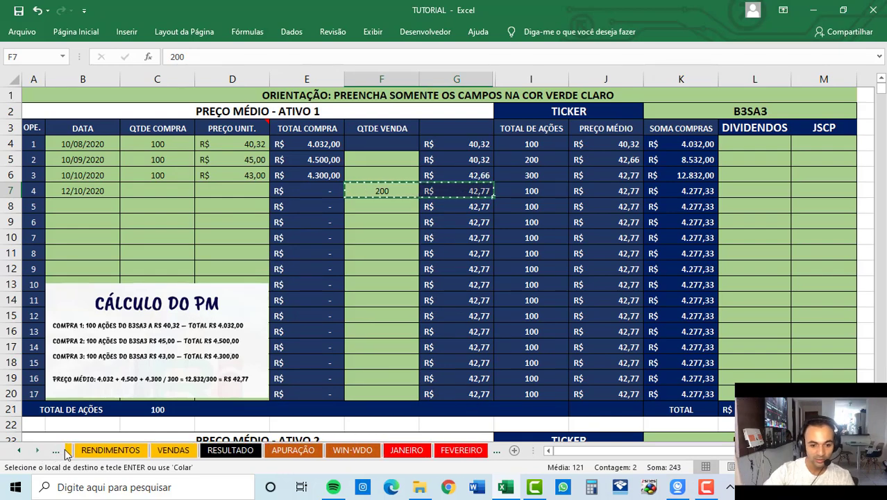
left_click(407, 451)
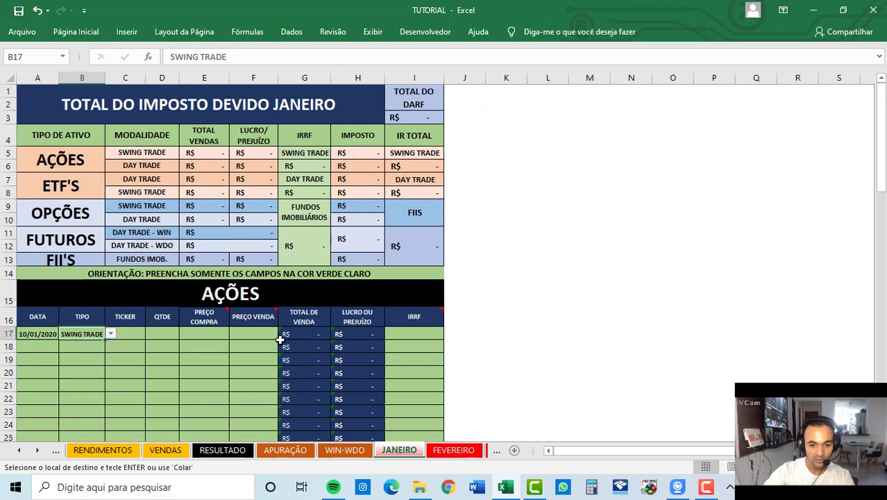
right_click(170, 333)
left_click(208, 95)
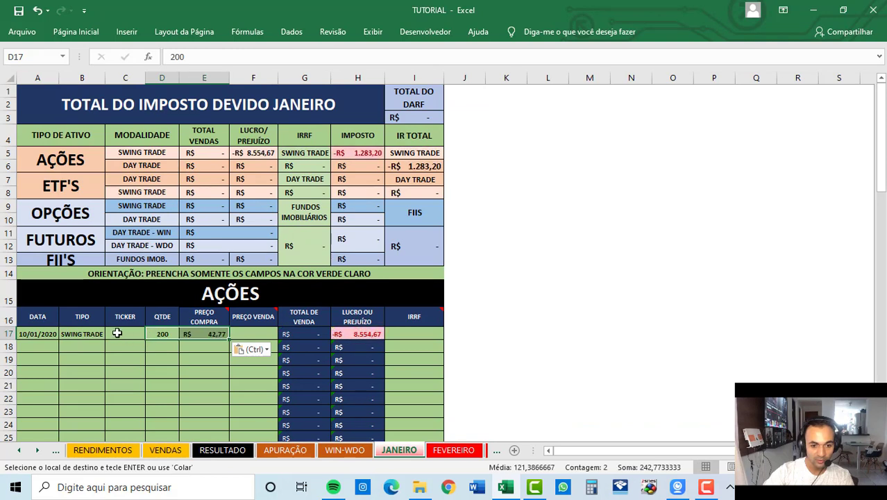
- Complete the JANEIRO sale row with the ticker B3SA3 and a sale price of 45
left_click(117, 333)
type("B3SA")
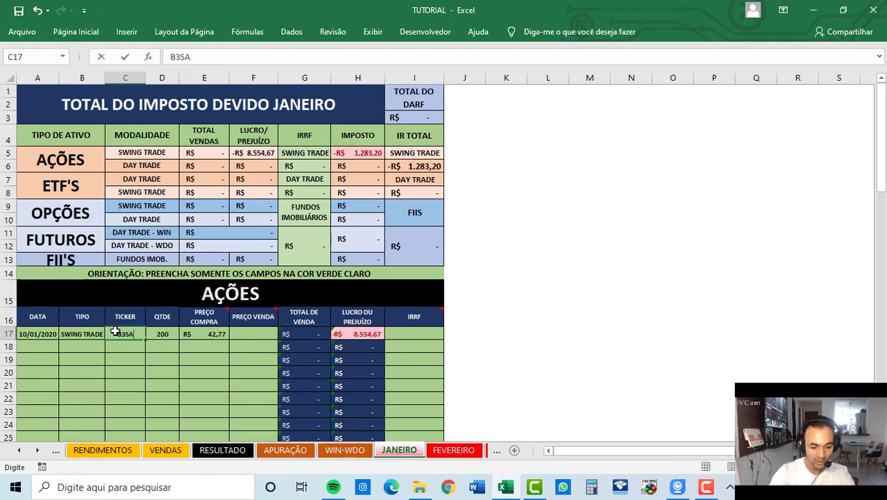
type("3")
key("Tab")
key("Tab")
key("Tab")
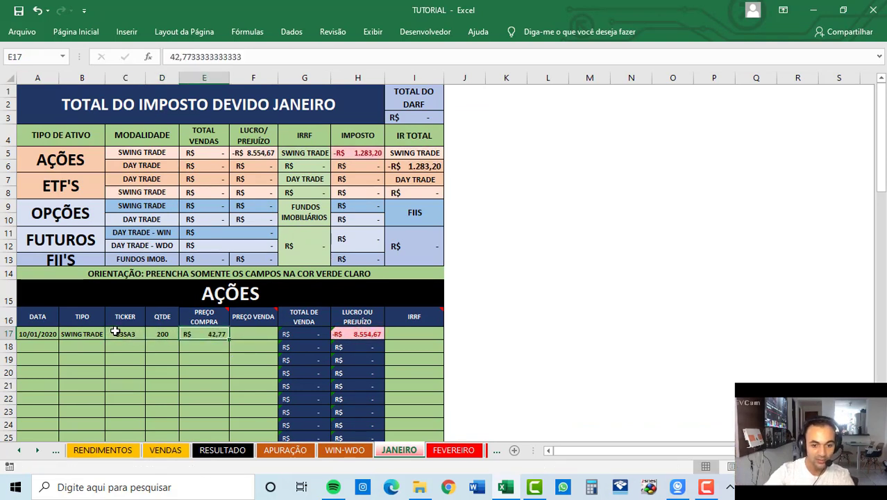
type("45")
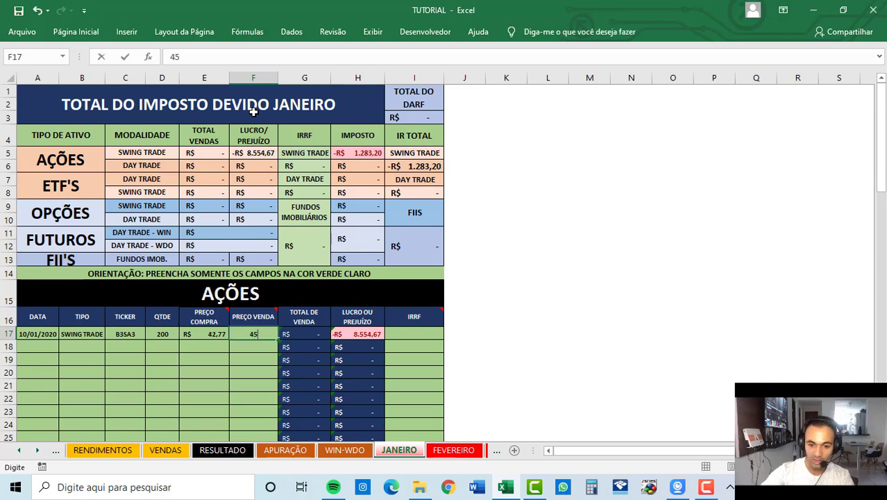
key("Return")
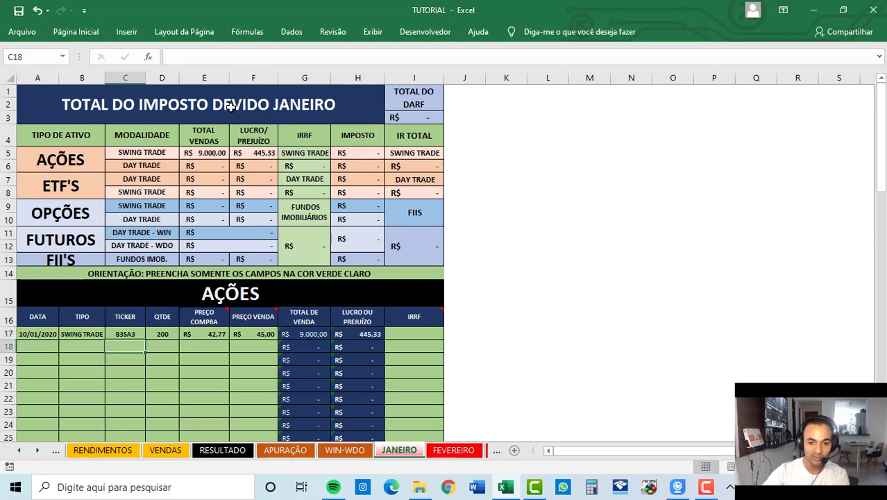
- Check the sale total and profit of the B3SA3 row, the DARF total and the swing trade sales total for January
left_click(318, 334)
left_click(372, 334)
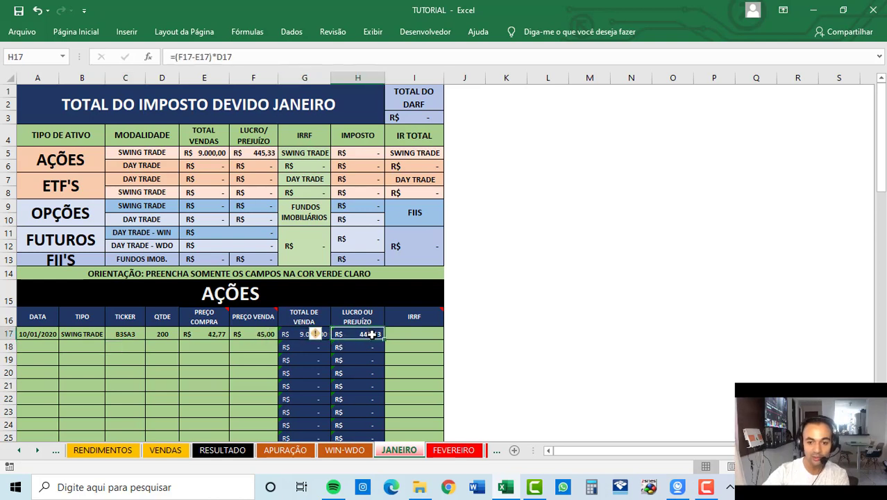
left_click(417, 118)
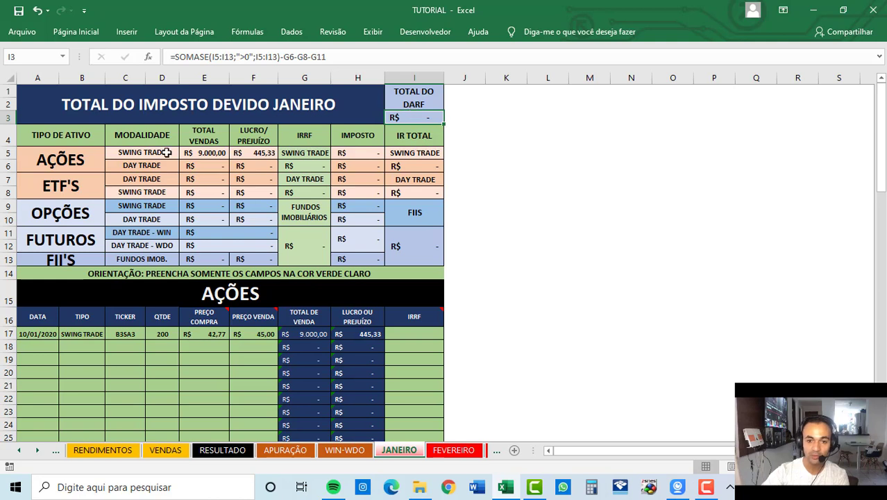
left_click(216, 150)
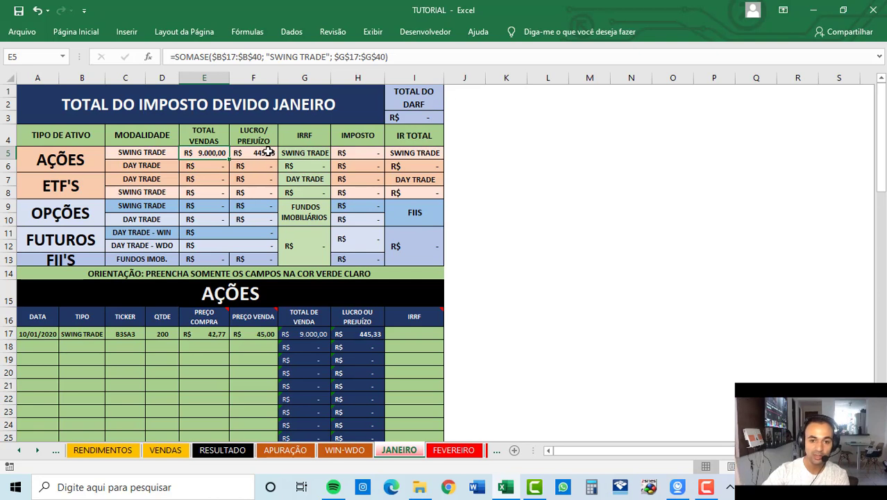
- Compare the B3SA3 row's profit in JANEIRO with January's swing trade stock result and the LUCRO ISENTO row on VENDAS
left_click(371, 335)
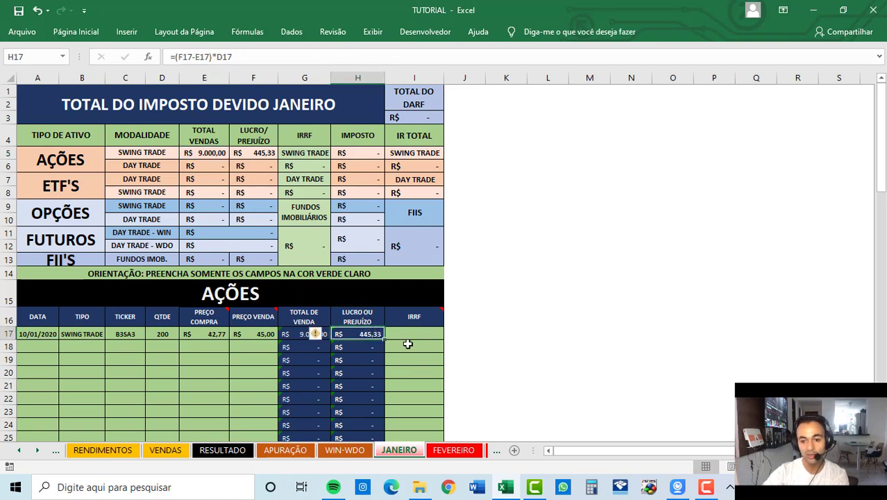
left_click(169, 450)
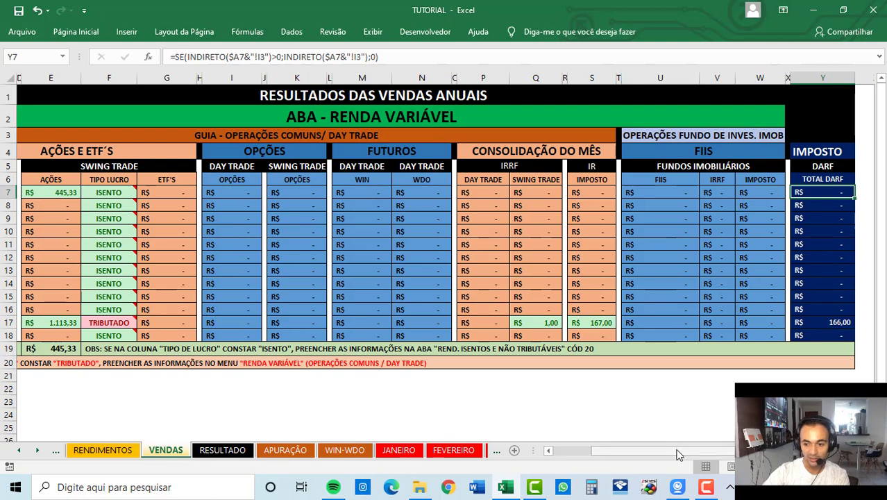
left_click_drag(699, 452, 658, 451)
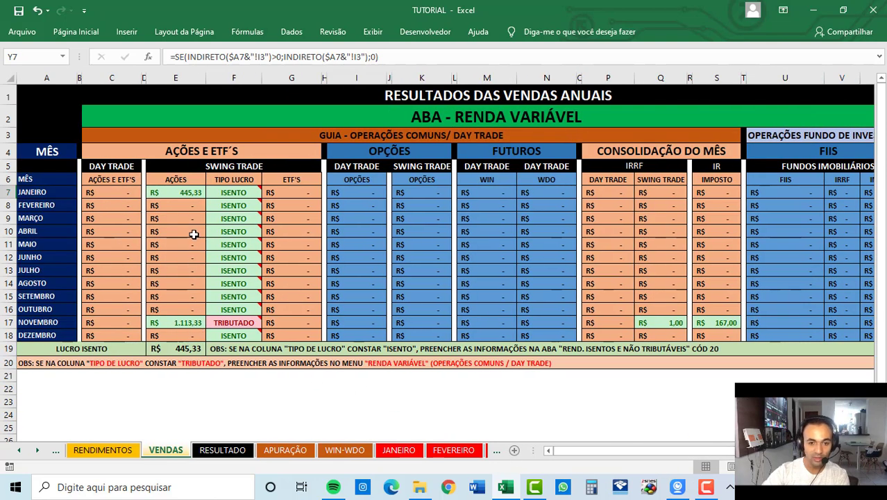
left_click(184, 194)
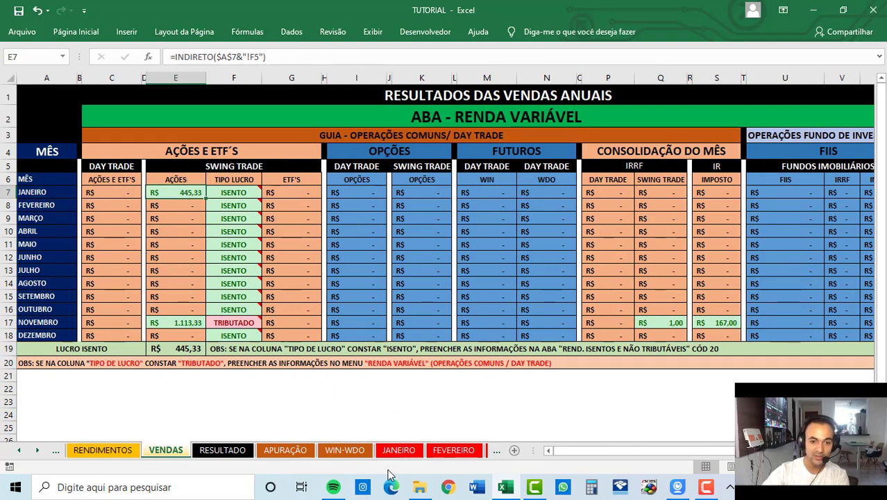
left_click(61, 193)
left_click(172, 194)
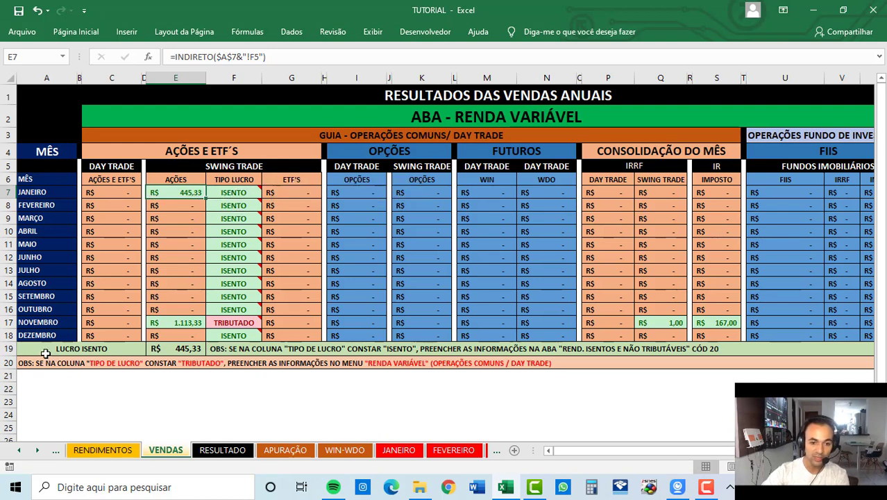
left_click(8, 349)
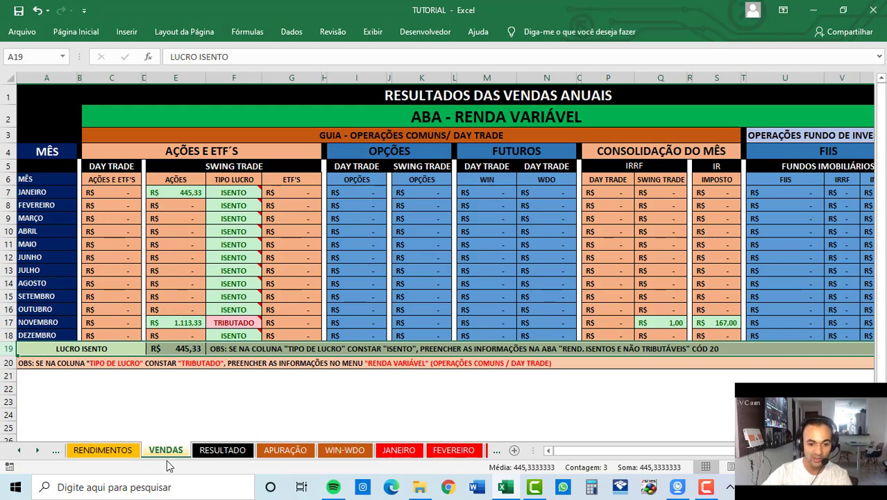
- Look over the RENDIMENTOS and VENDAS sheets and view the assets listed on the CARTEIRA sheet
left_click(102, 450)
left_click(165, 450)
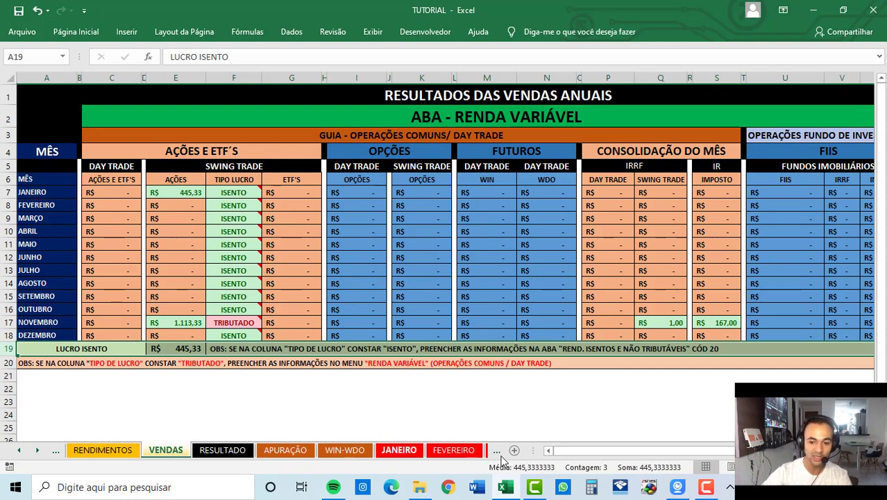
left_click(18, 450)
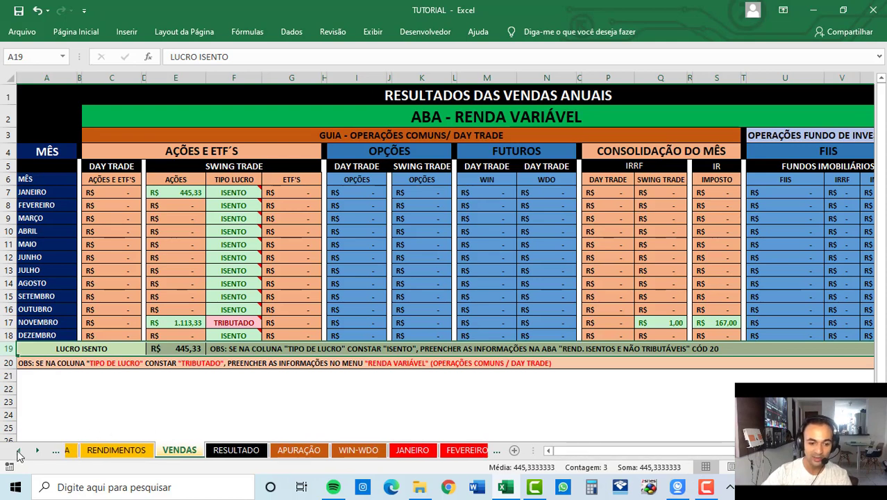
left_click(19, 450)
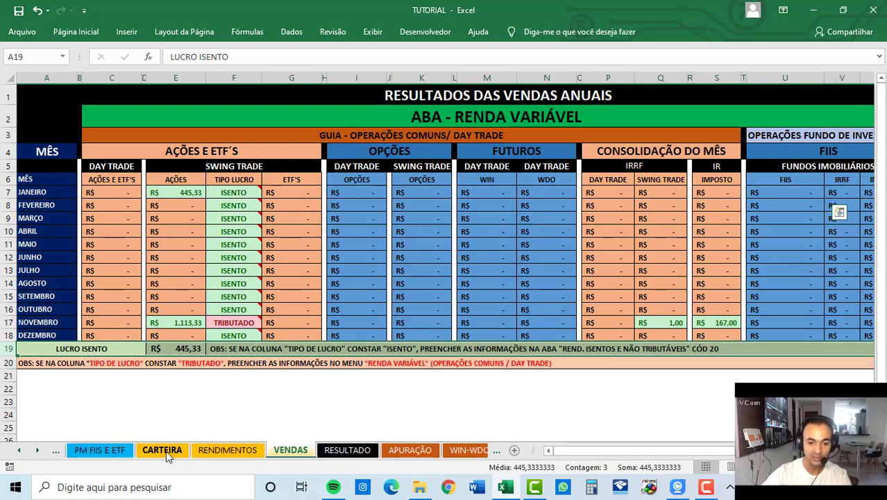
left_click(166, 450)
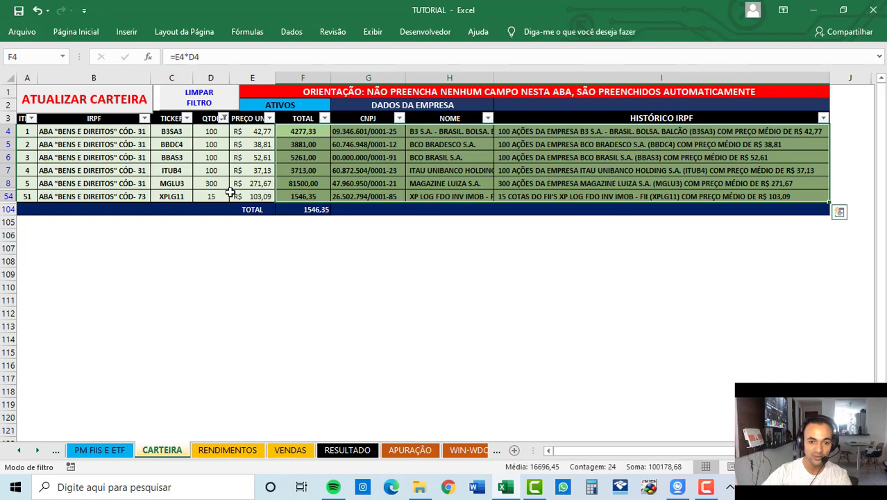
- Refresh the RENDIMENTOS sheet with ATUALIZAR CARTEIRA and check MGLU3's dividends, JSCP and company data
left_click(249, 450)
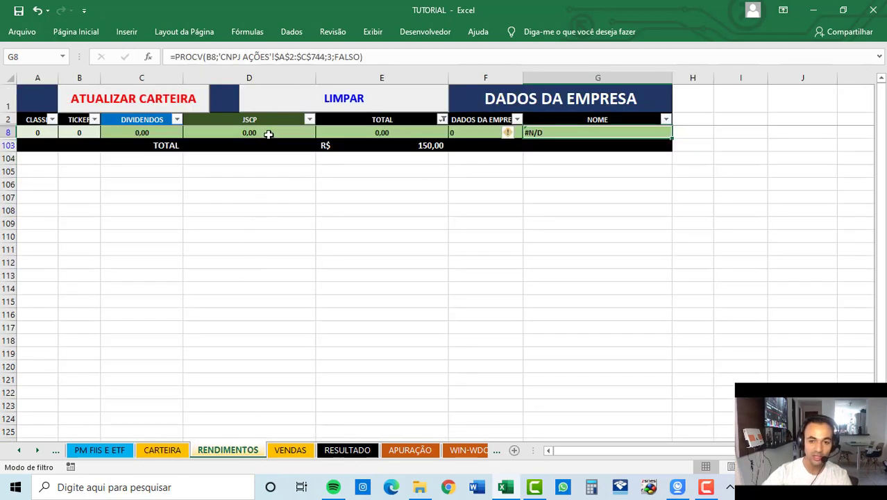
left_click(132, 101)
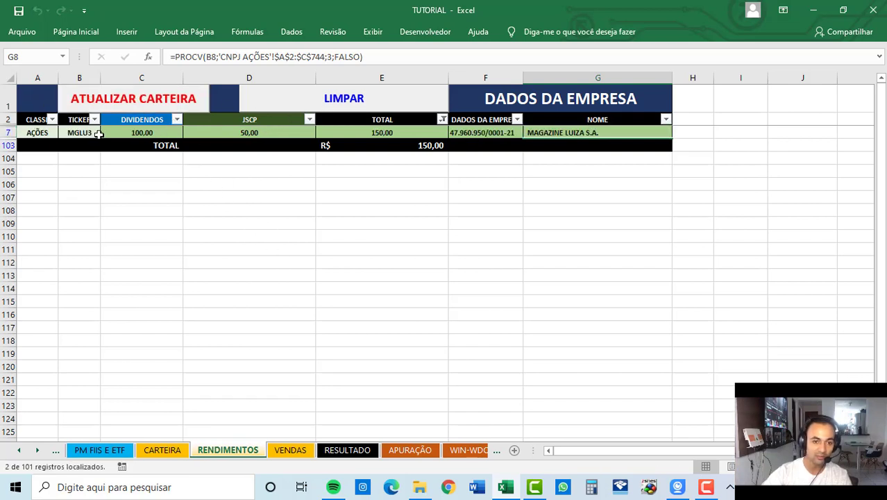
left_click(148, 133)
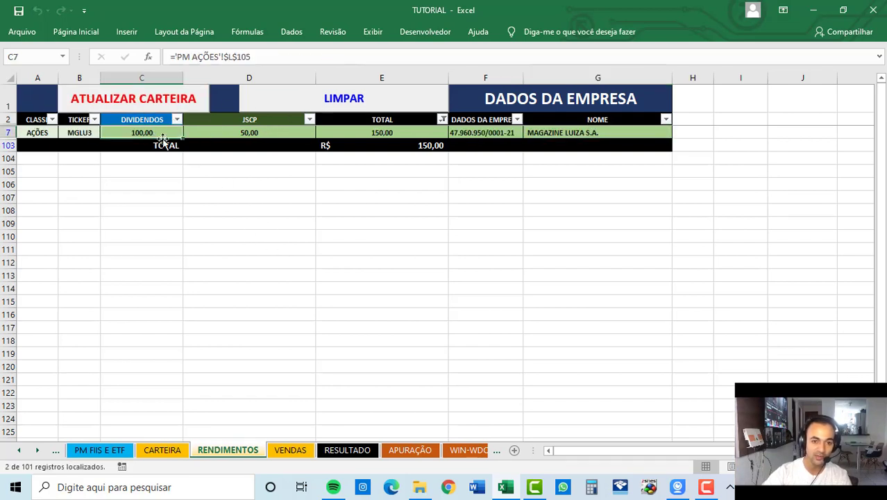
left_click(268, 131)
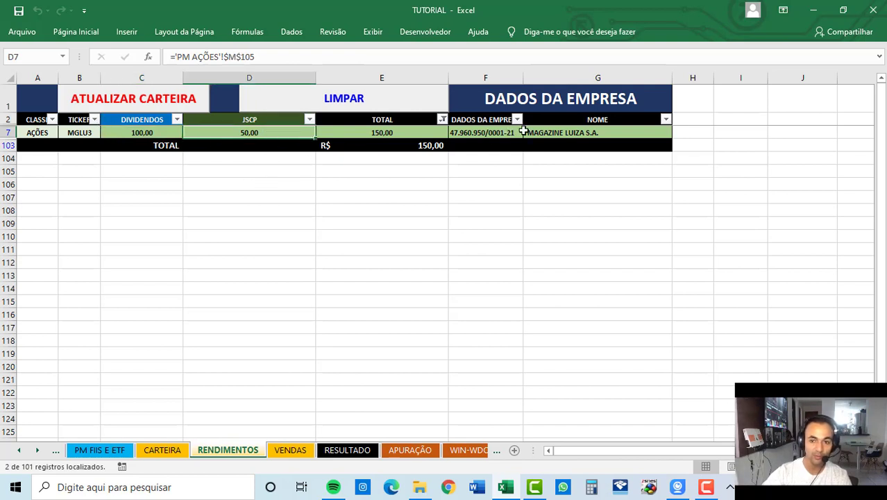
left_click_drag(501, 132, 529, 126)
left_click_drag(612, 133, 603, 132)
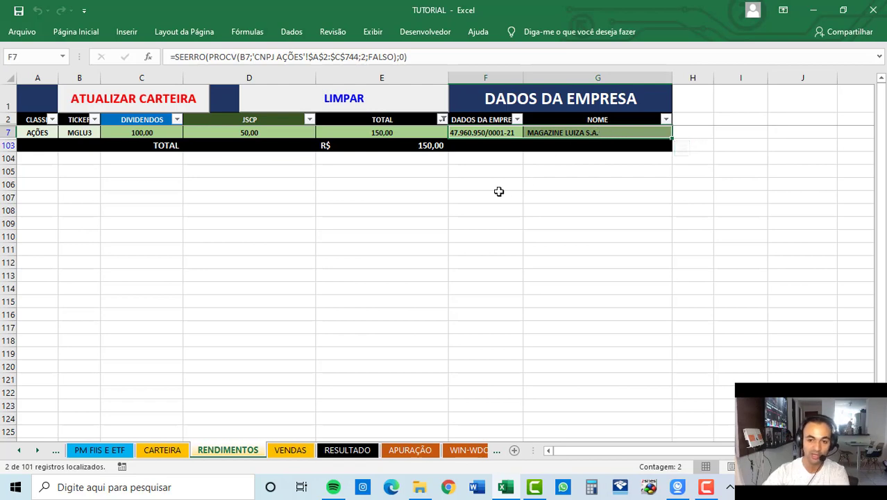
- Review the annual sales results on the VENDAS sheet, from the monthly stock profits across to the TOTAL DARF column
left_click(300, 452)
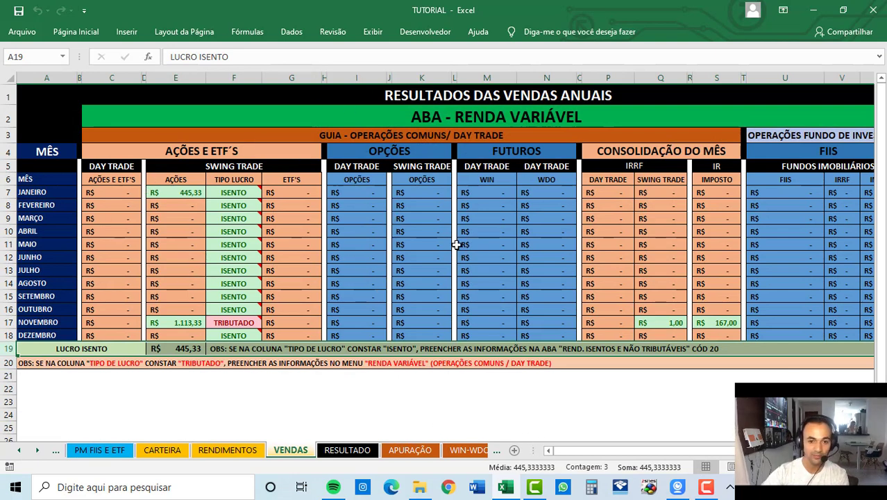
left_click_drag(691, 450, 702, 450)
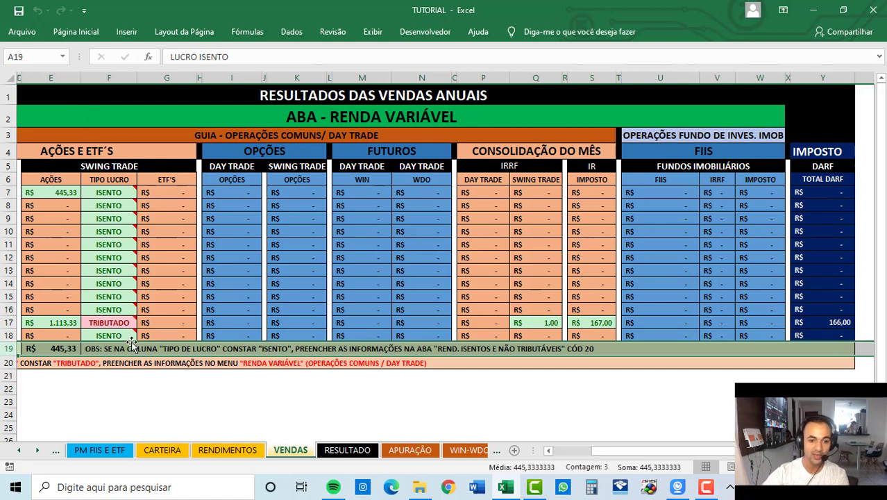
left_click_drag(620, 449, 562, 450)
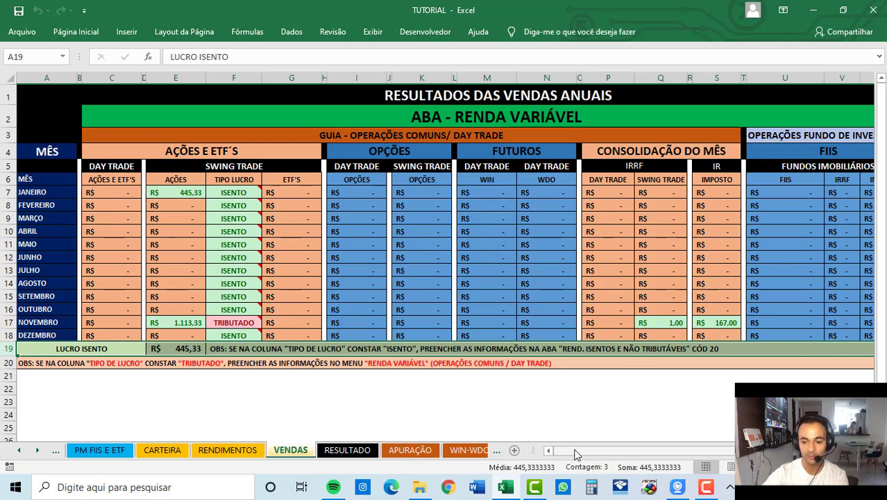
scroll(566, 450, "right", 2)
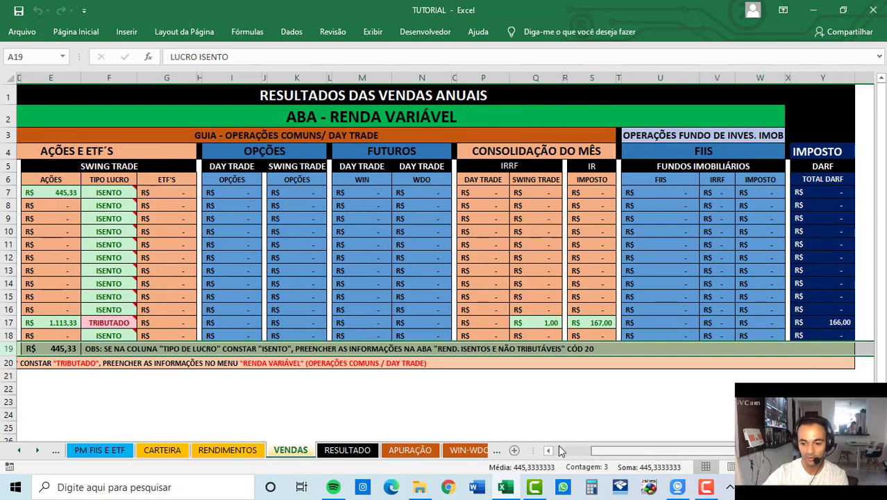
- Review operation 1's date, purchase quantity and unit price and the total shares column for B3SA3 on the PM AÇÕES sheet
left_click(20, 451)
left_click(20, 451)
left_click(139, 449)
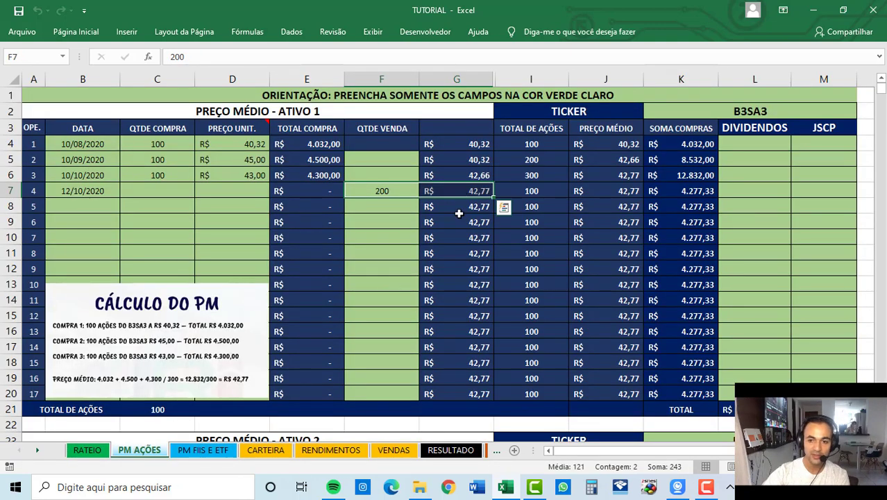
left_click(90, 143)
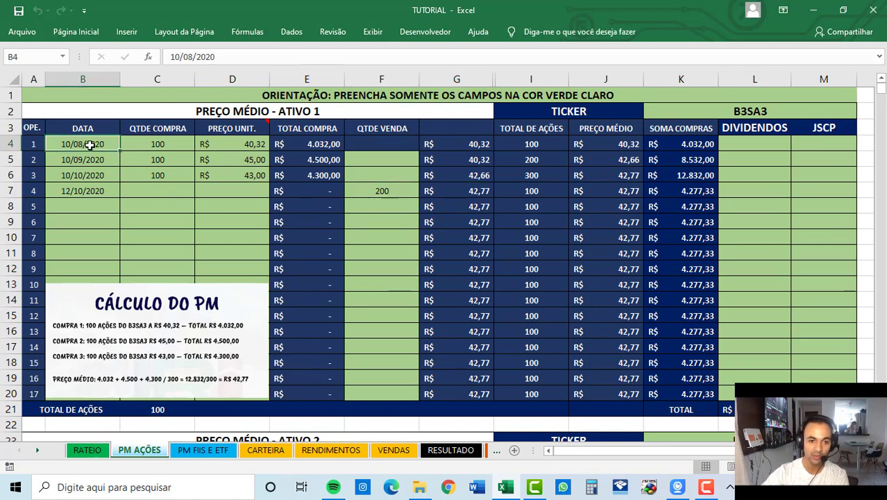
left_click(157, 144)
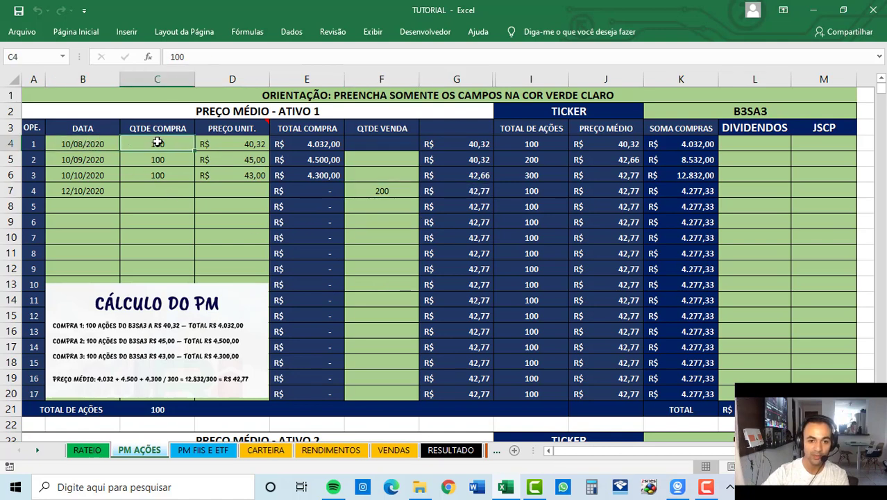
left_click(249, 144)
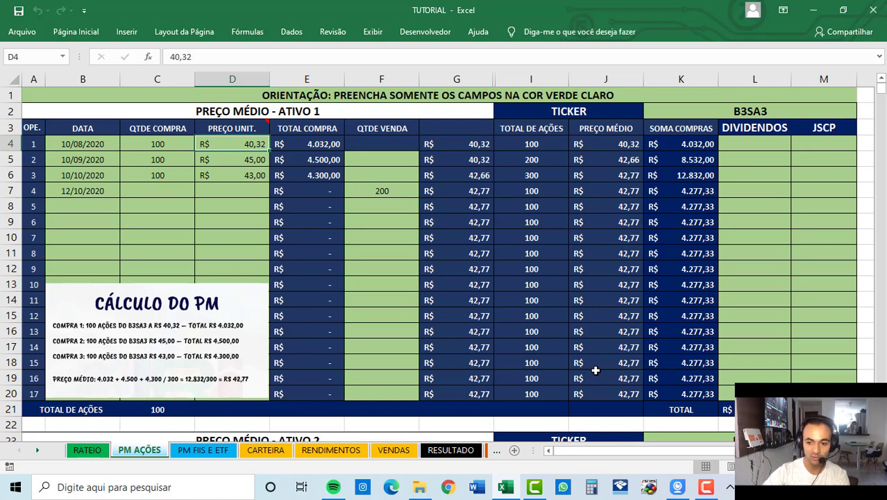
left_click(540, 375)
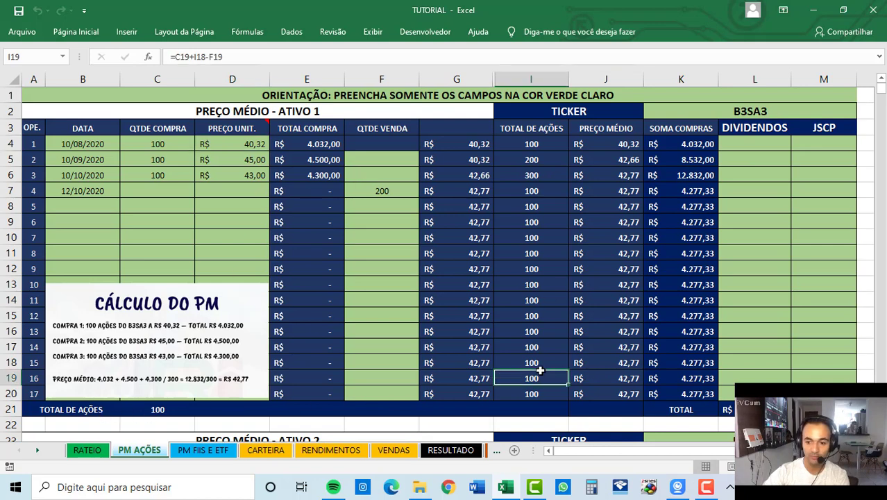
- Examine operation 4's sale quantity and its effect on B3SA3's total shares and average price
left_click(392, 190)
left_click(539, 175)
left_click(382, 189)
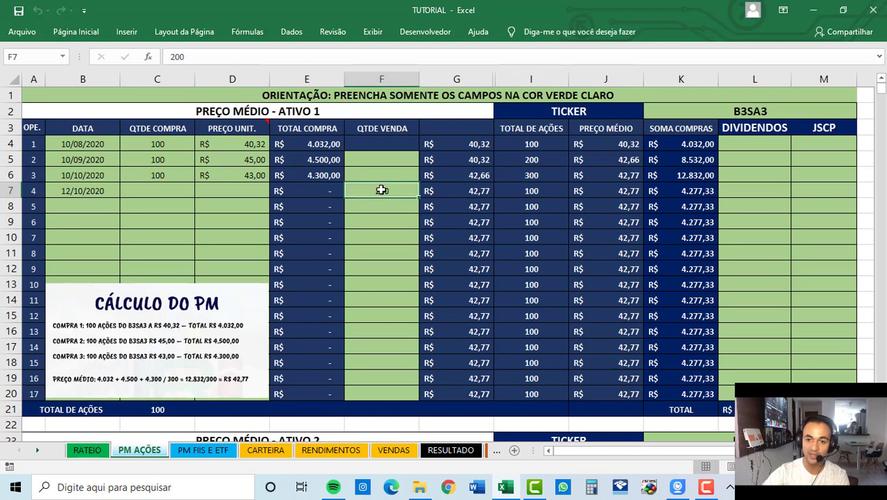
left_click(533, 192)
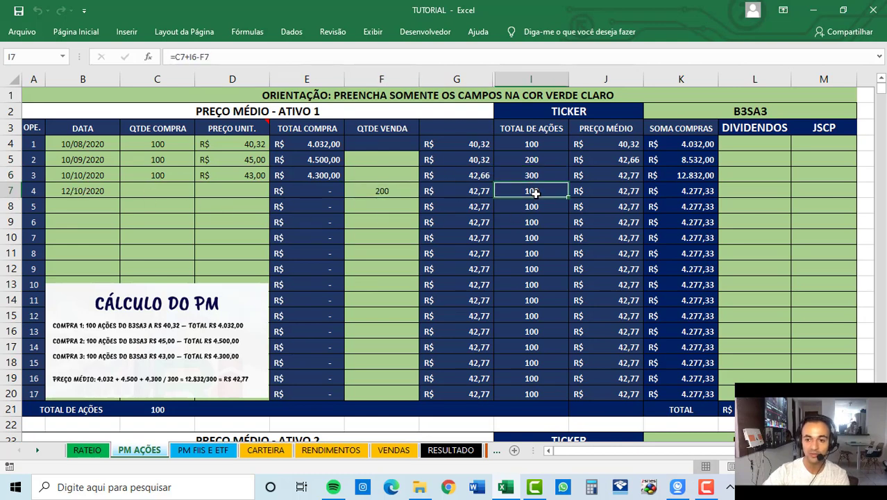
left_click(538, 209)
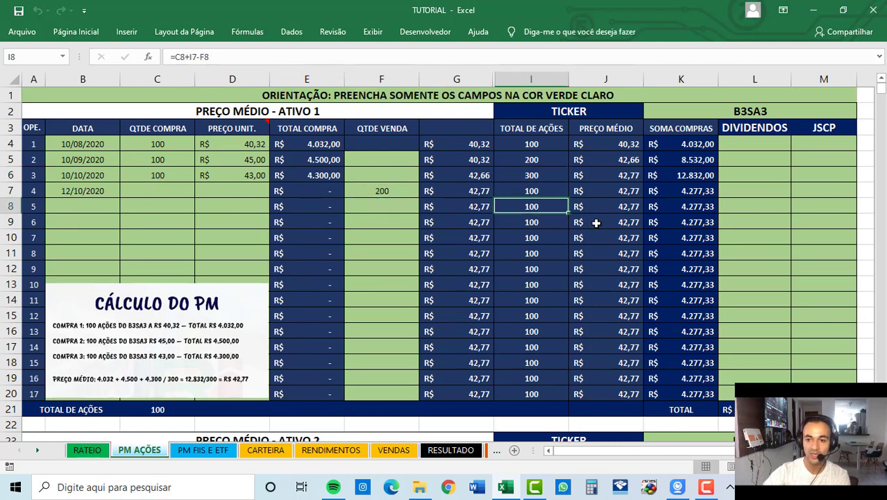
left_click_drag(564, 204, 637, 207)
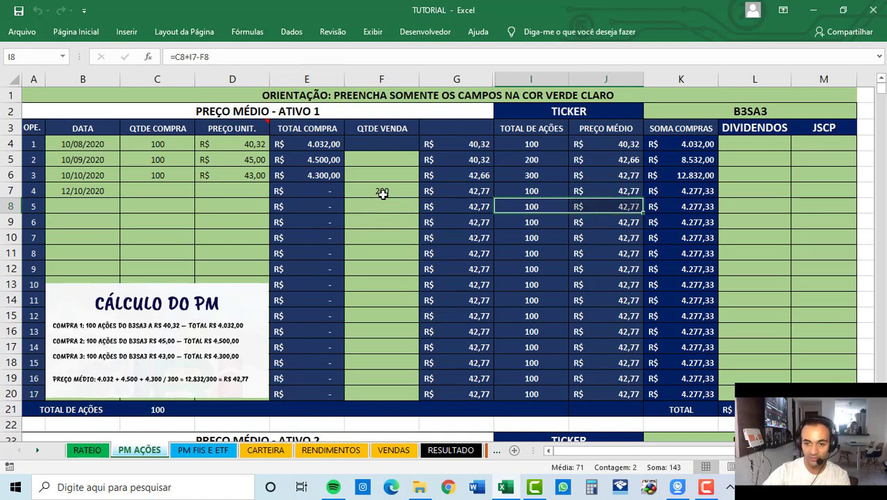
left_click_drag(351, 192, 462, 190)
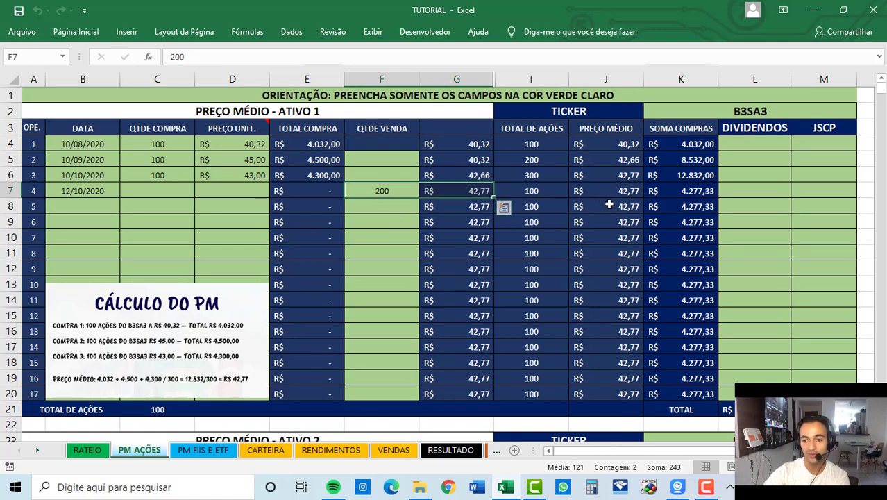
- Record a purchase of 100 shares at 42,77 in B3SA3's operation 5 and check the total shares and average price
left_click(179, 219)
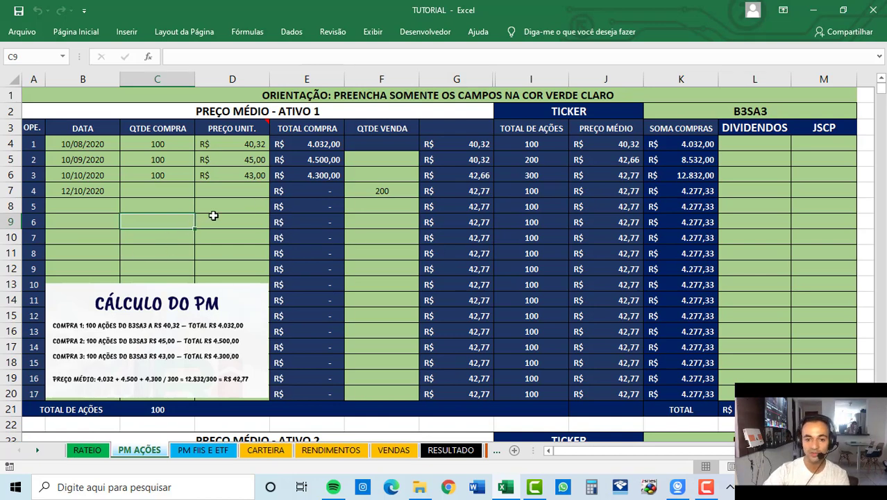
left_click(154, 205)
type("10")
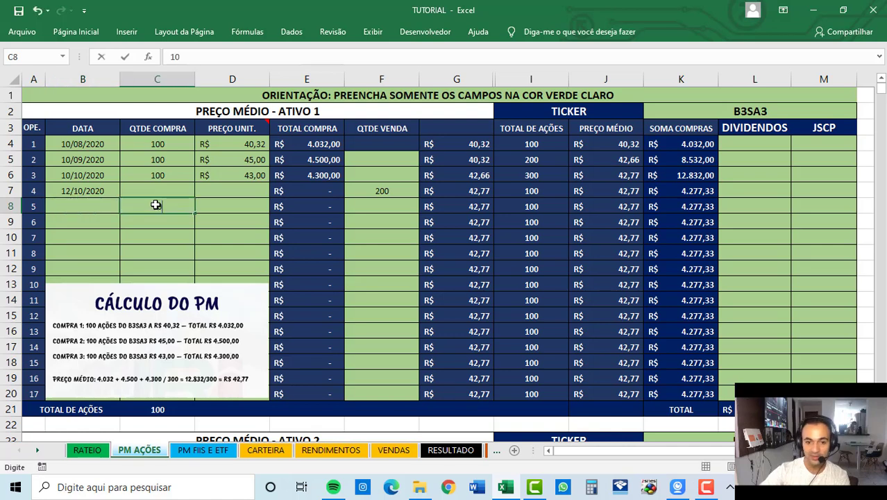
type("0")
key("Tab")
type("42,77")
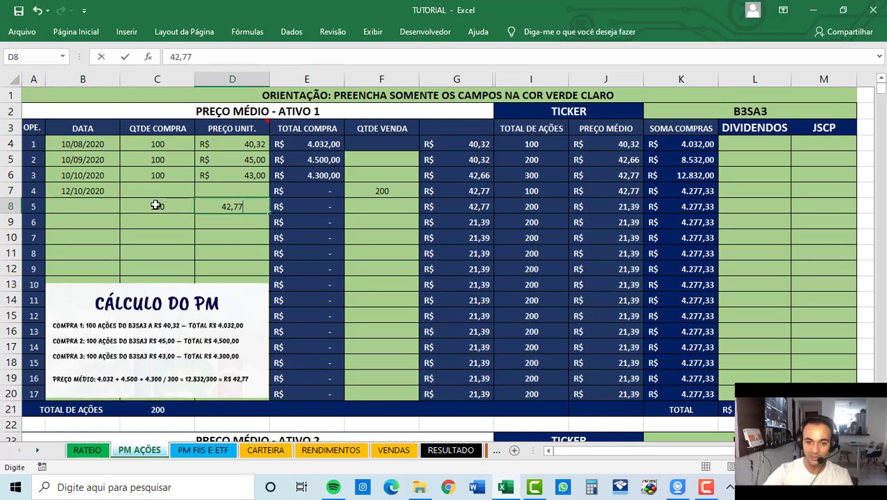
key("Return")
left_click(530, 206)
left_click(603, 206)
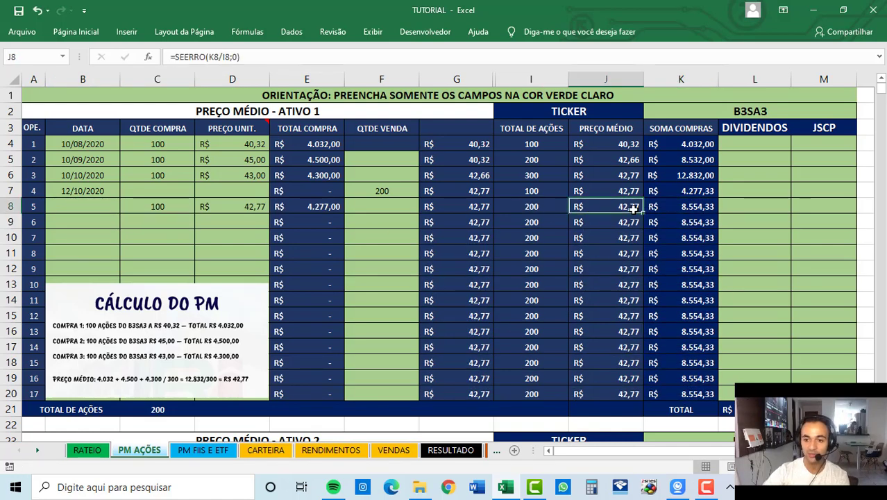
- Set the unit price of B3SA3's operation 5 purchase to 44
left_click(254, 205)
type("44")
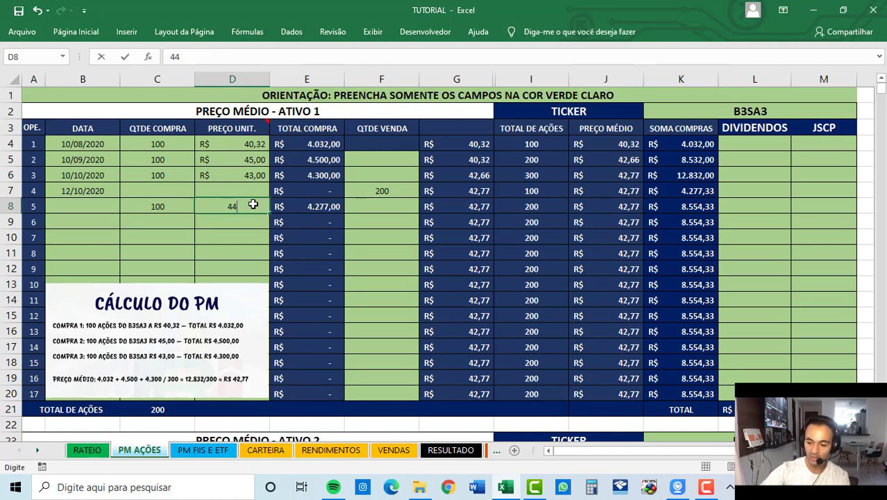
key("Return")
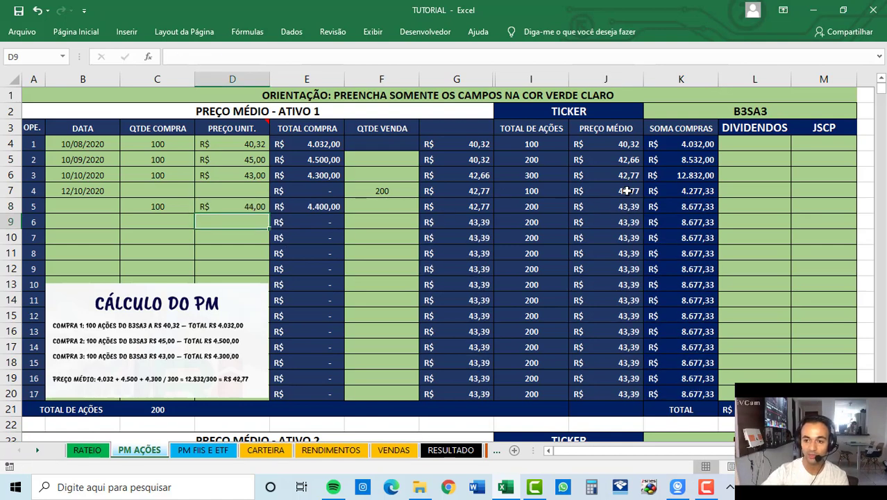
- Set the unit price of B3SA3's operation 5 purchase to 40 and compare the average prices of operations 4 and 5
left_click(632, 206)
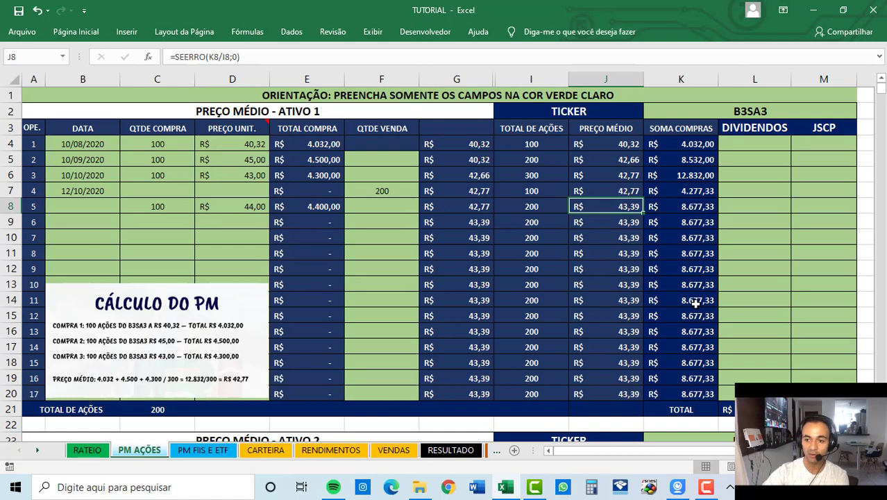
left_click(253, 206)
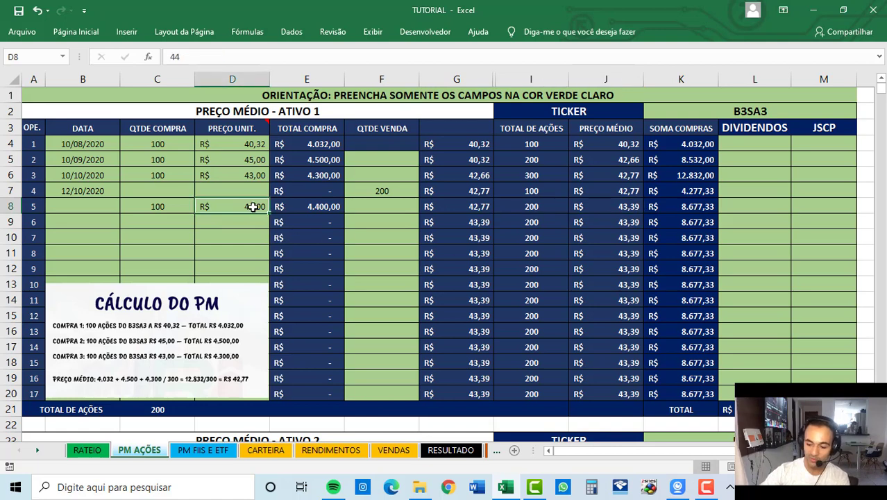
type("40")
key("Return")
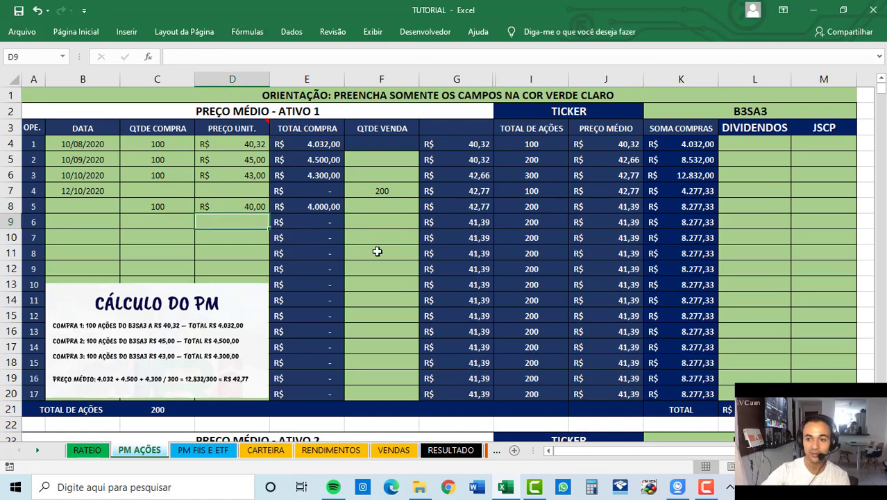
left_click(631, 193)
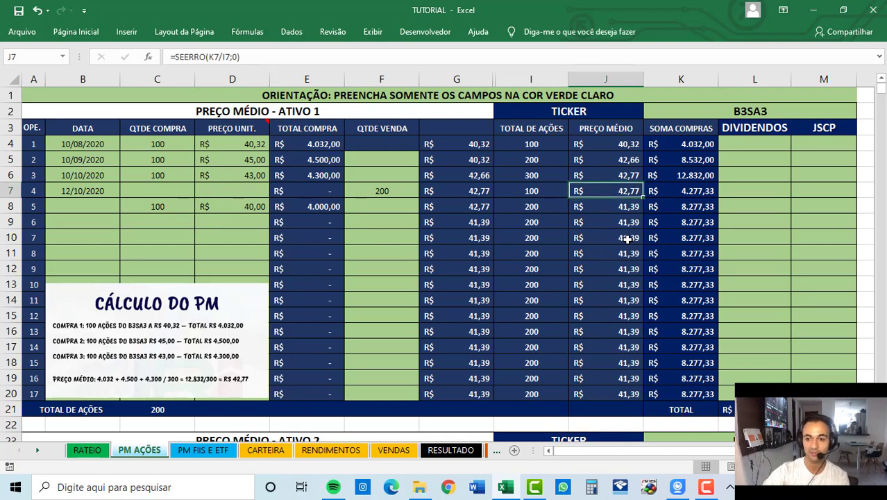
left_click(634, 207)
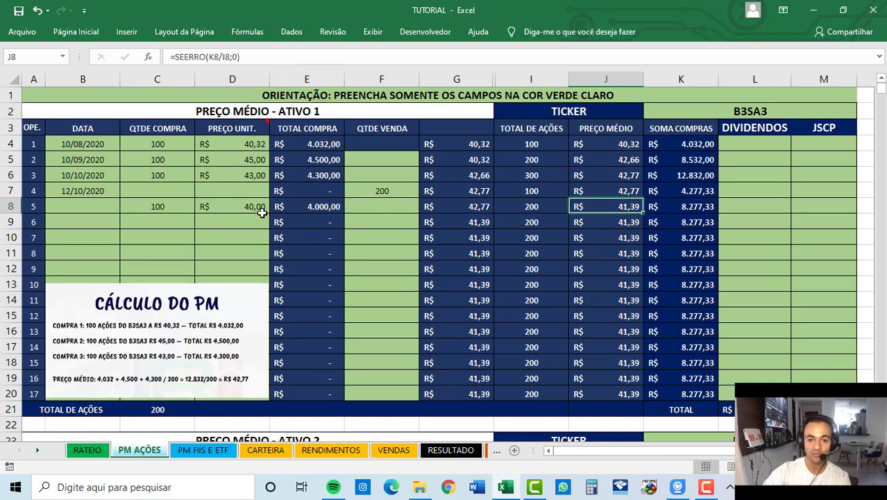
- Clear the purchase quantity and unit price of B3SA3's operation 5
left_click_drag(179, 208, 206, 207)
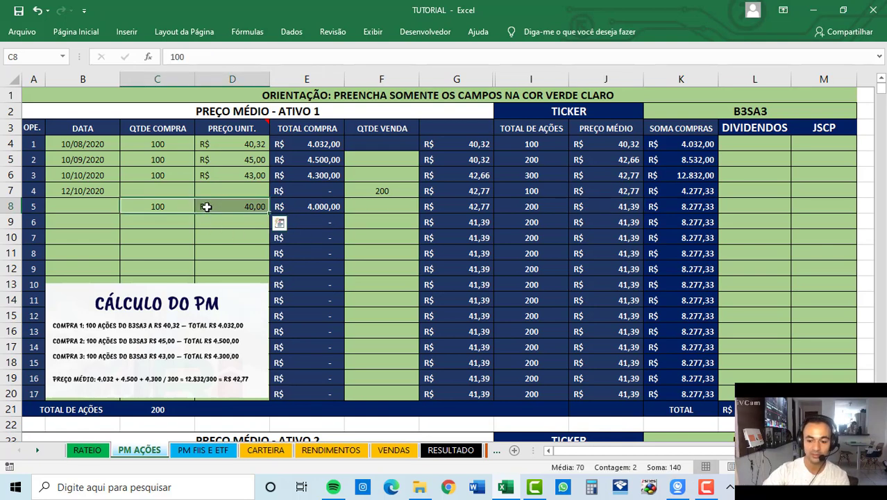
key("Delete")
- Review the date, purchase quantities and unit prices of MGLU3's first three operations in the PREÇO MÉDIO - ATIVO 5 block
scroll(248, 277, "down", 5)
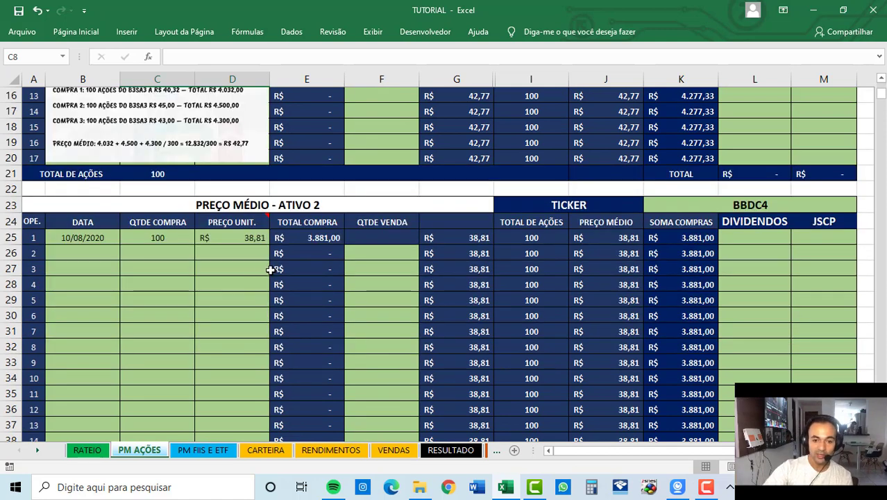
scroll(270, 266, "down", 2)
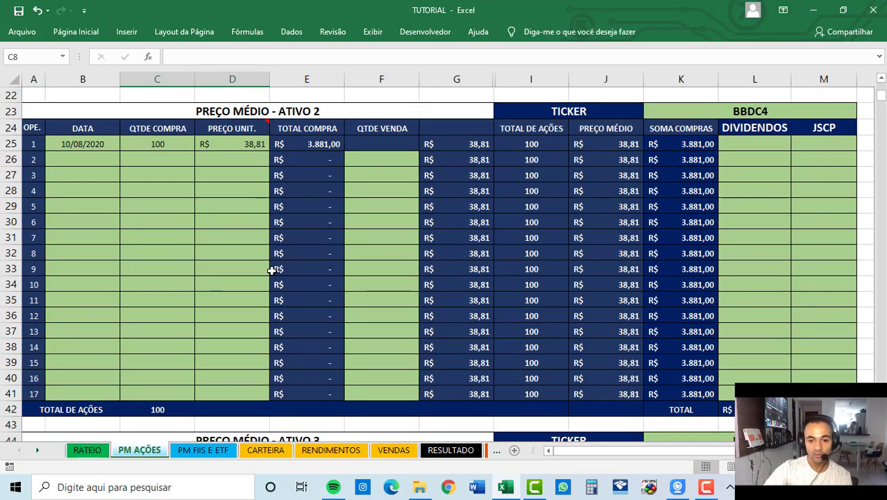
scroll(272, 271, "down", 10)
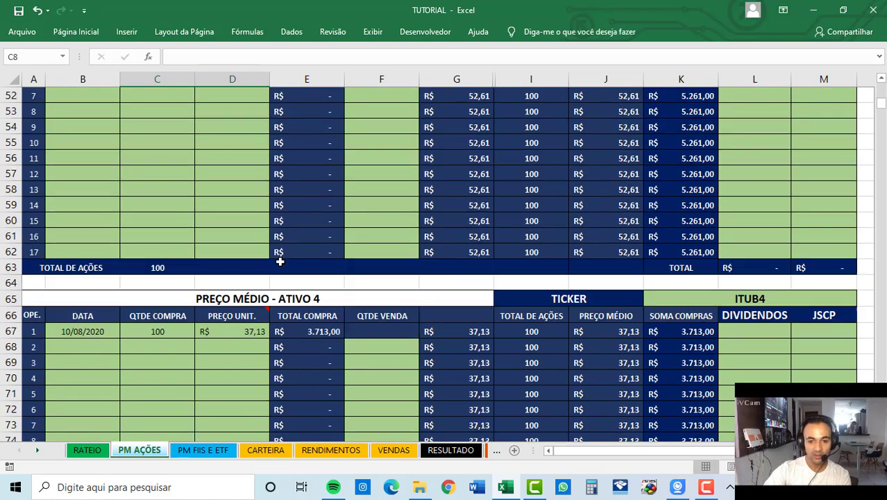
scroll(280, 260, "down", 9)
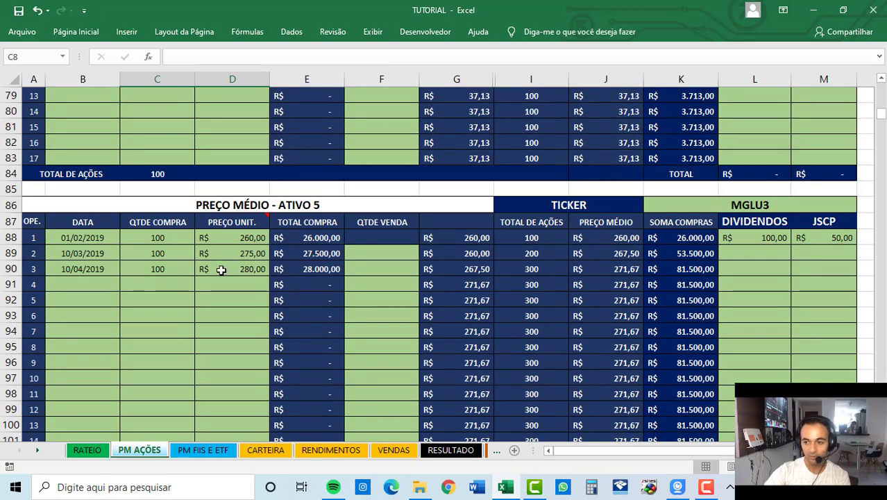
left_click(82, 238)
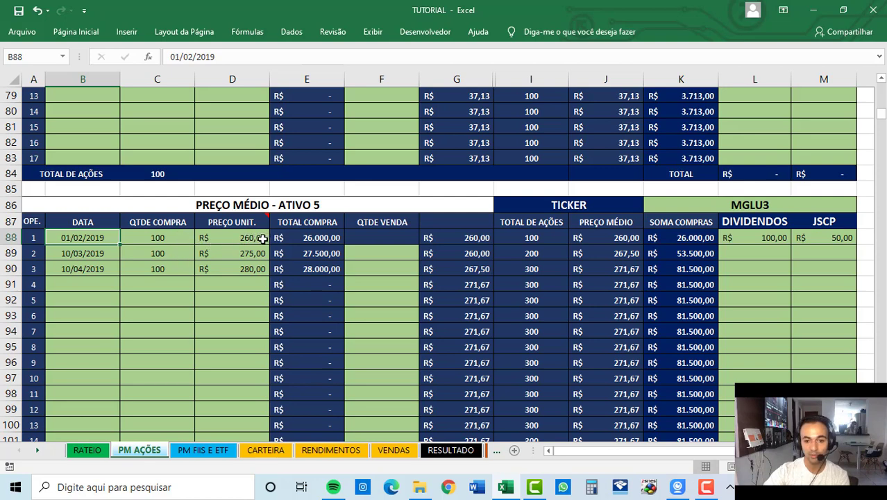
left_click(168, 237)
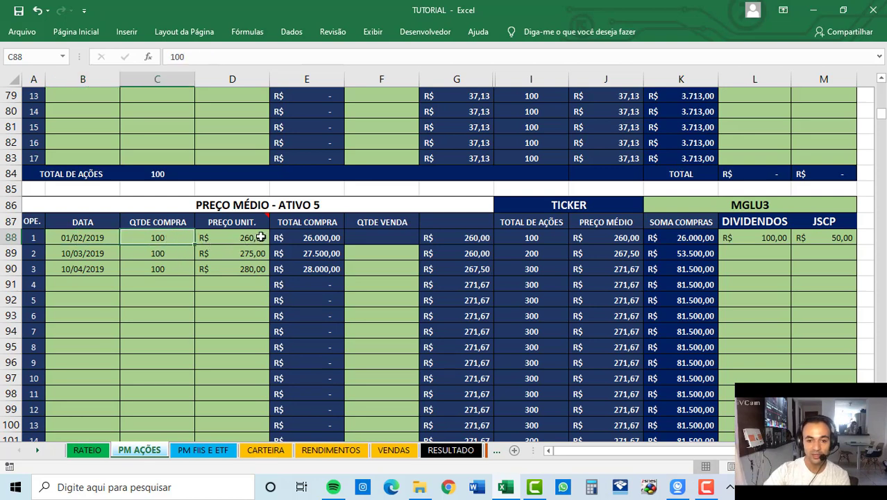
left_click(260, 237)
left_click(179, 251)
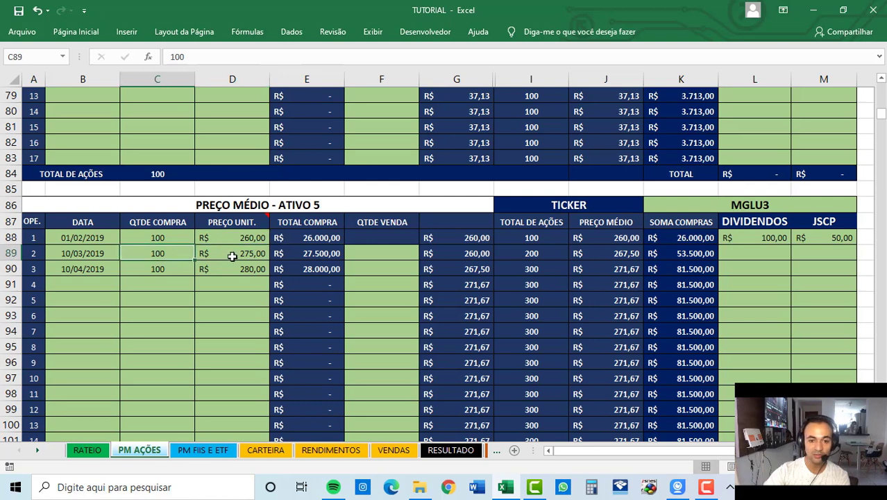
left_click(257, 254)
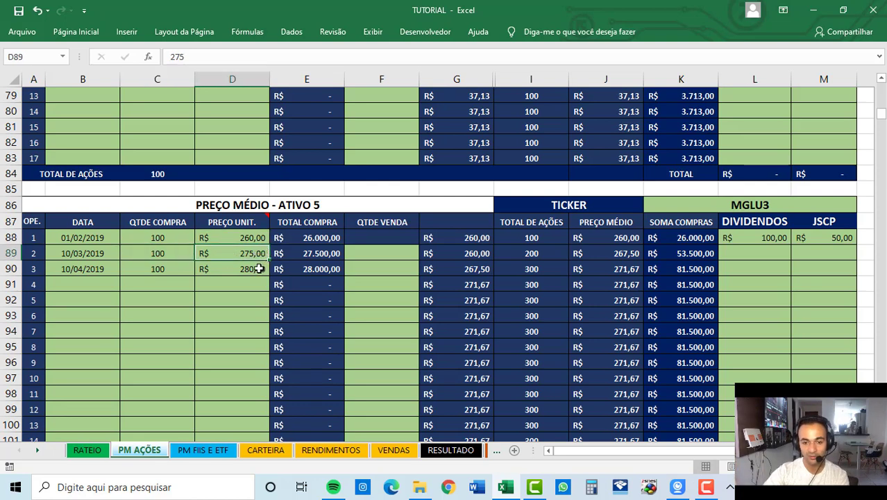
left_click(176, 270)
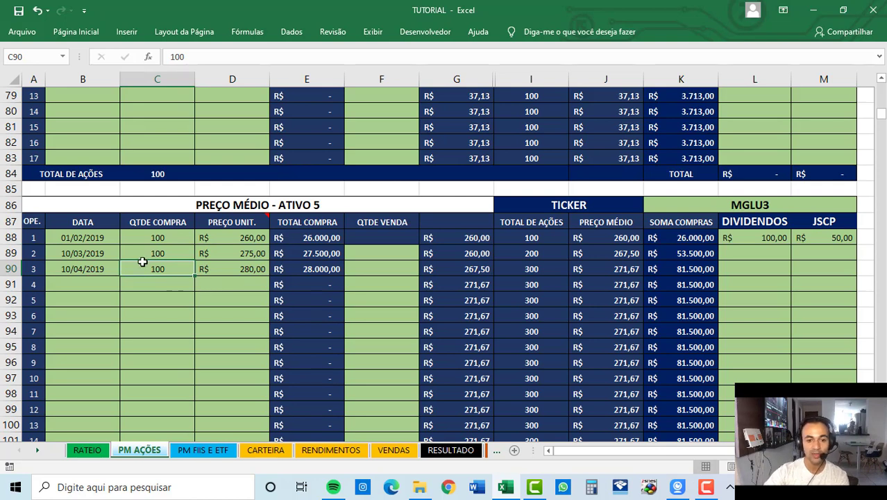
left_click(254, 269)
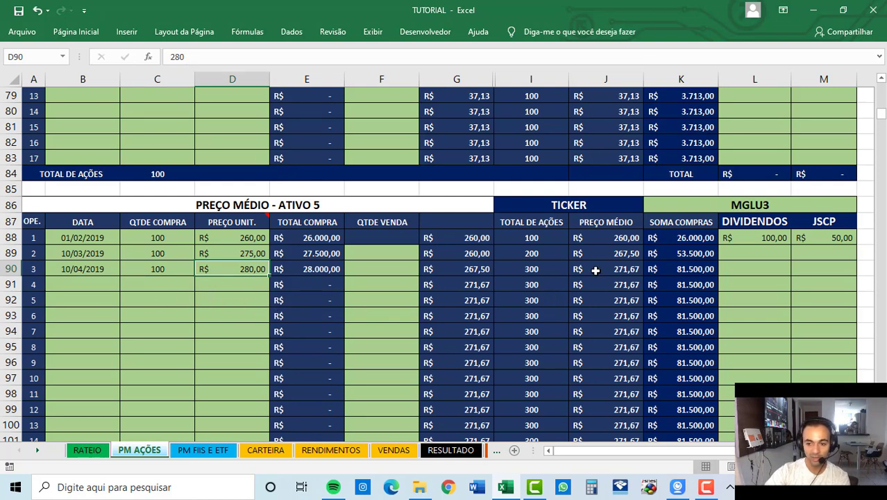
- Copy MGLU3's operation 5 total shares and average price as values only into the same row's purchase quantity and unit price
left_click_drag(549, 300, 628, 299)
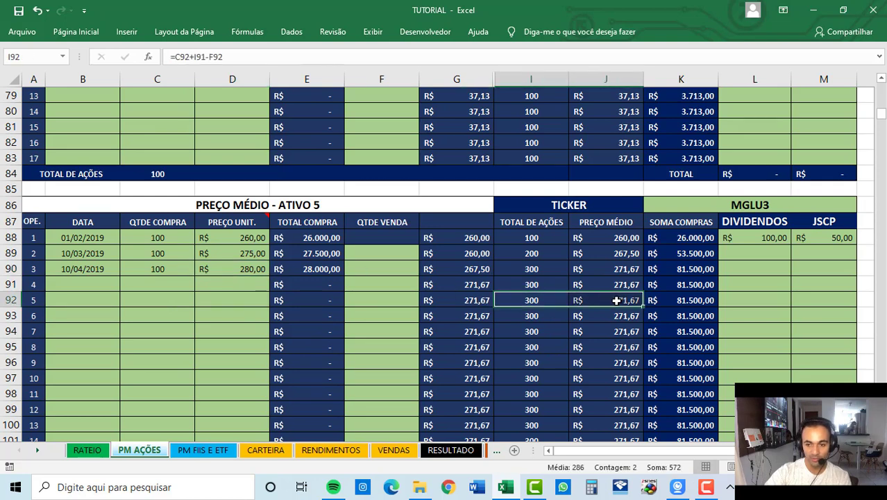
key("ctrl+c")
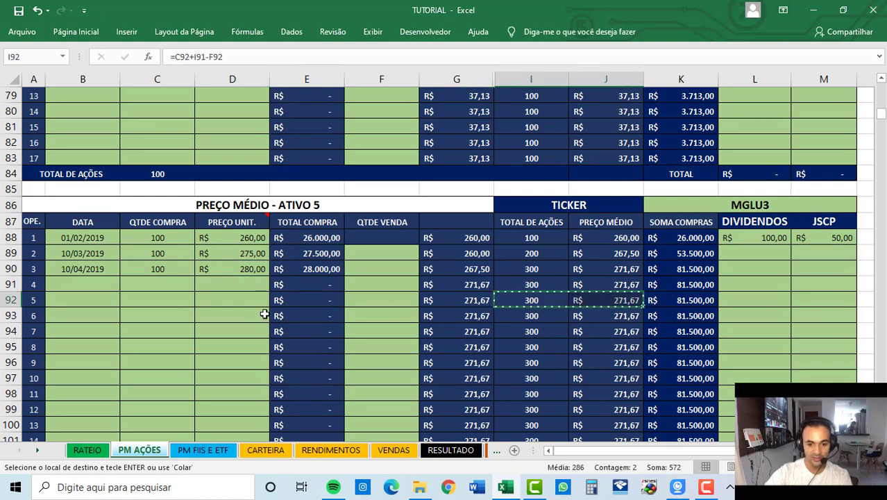
right_click(162, 297)
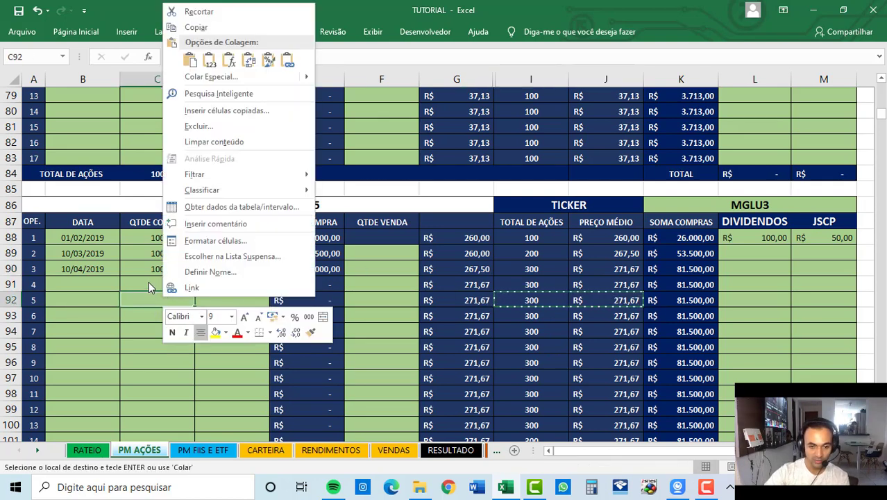
left_click(214, 61)
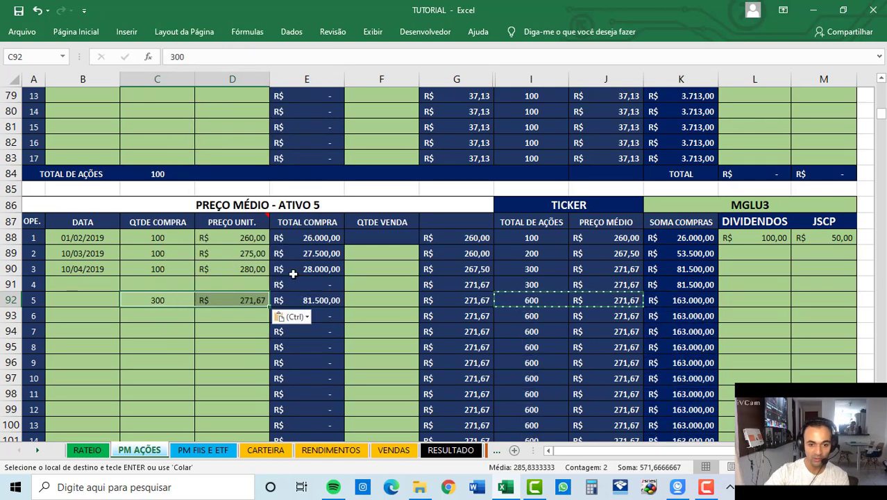
- Label MGLU3's operations 4 and 5 as DESDOBRAMENTO in the date column
left_click(87, 297)
left_click(80, 284)
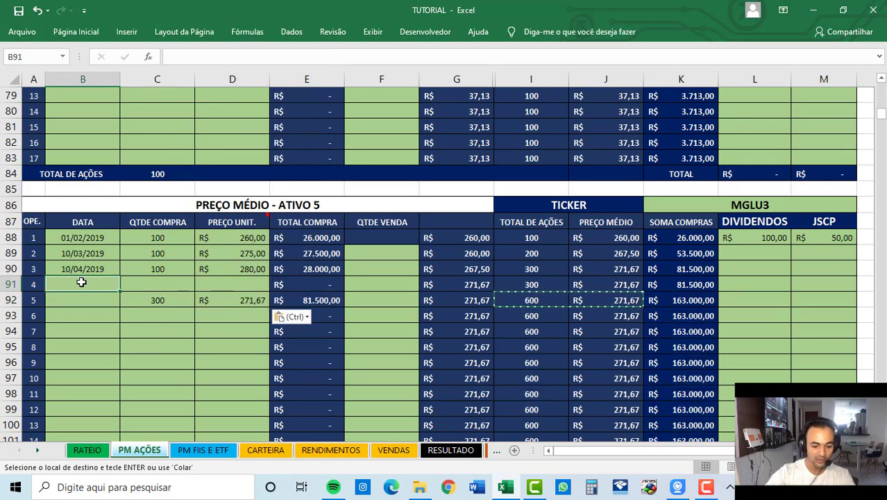
type("DESDOBR")
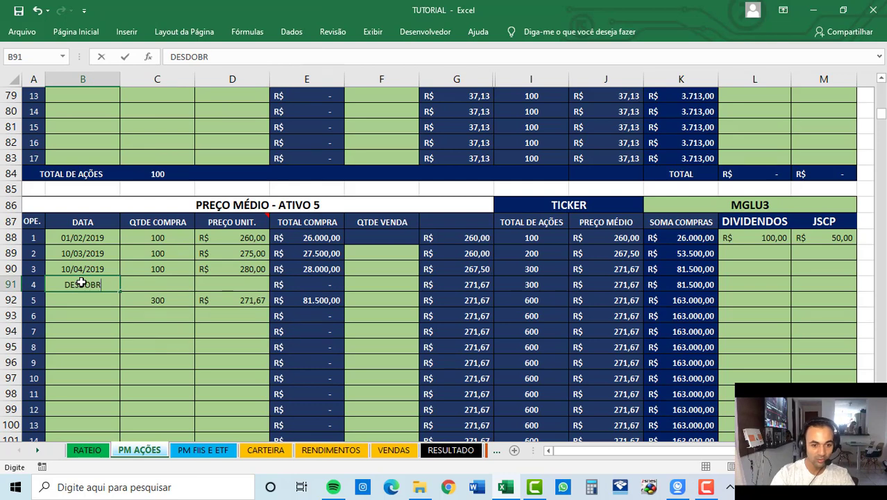
type("AMENTO")
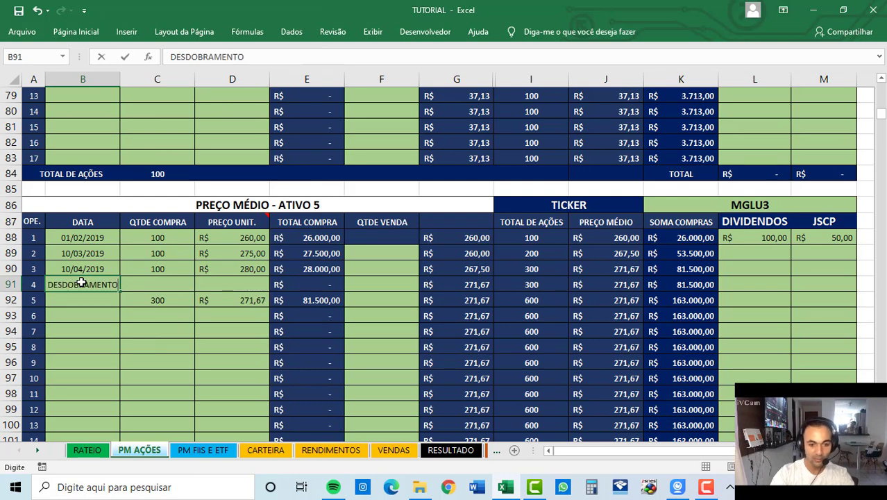
key("Return")
type("DESDOBRAMENTO")
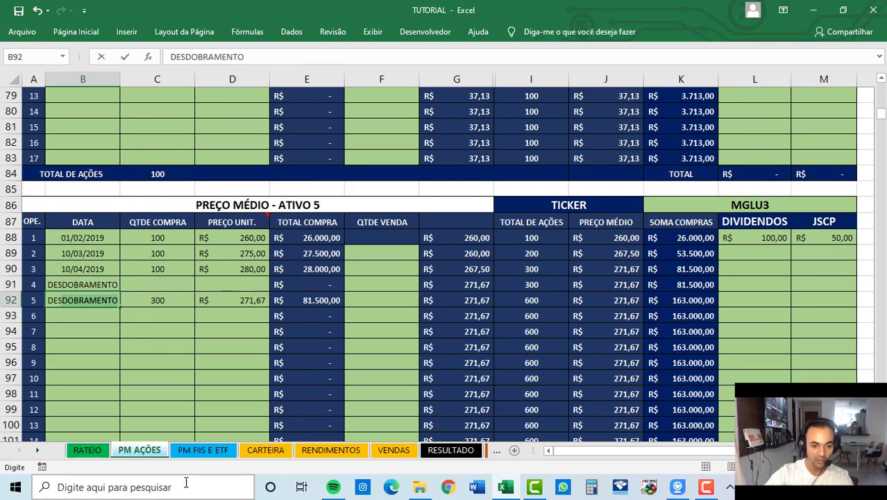
- Record a sale quantity of 300 in MGLU3's operation 4 DESDOBRAMENTO row
left_click(374, 283)
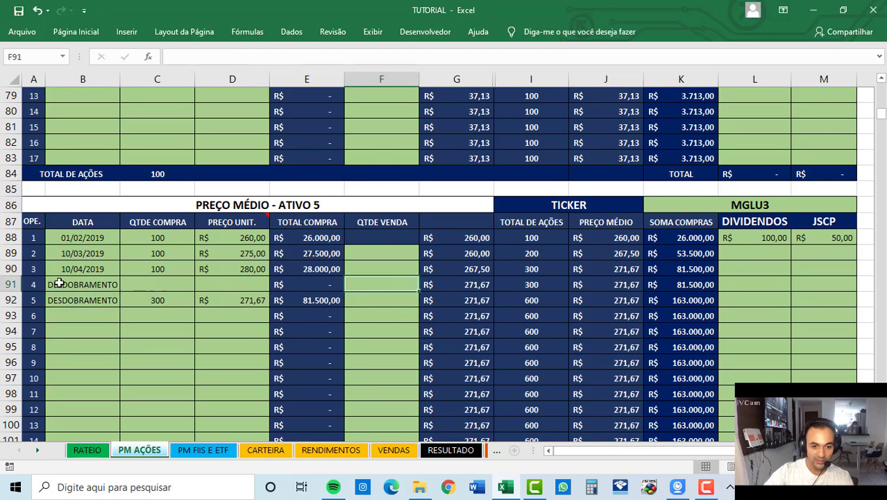
type("300")
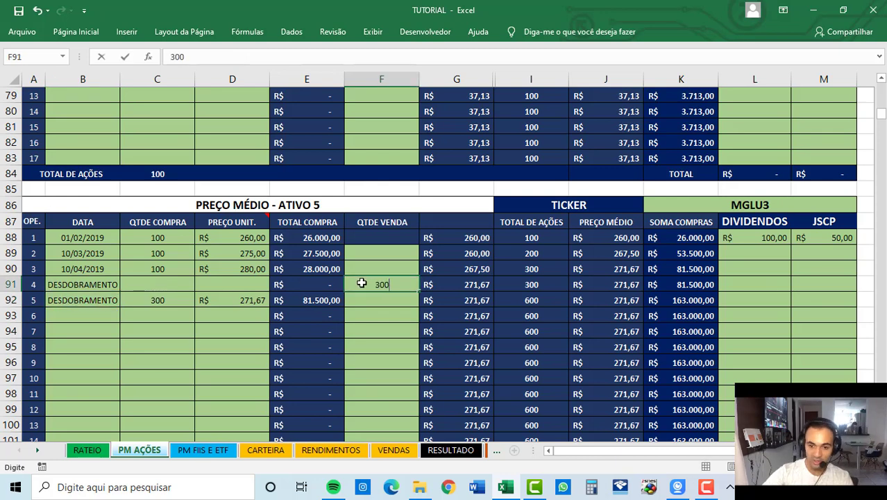
key("Return")
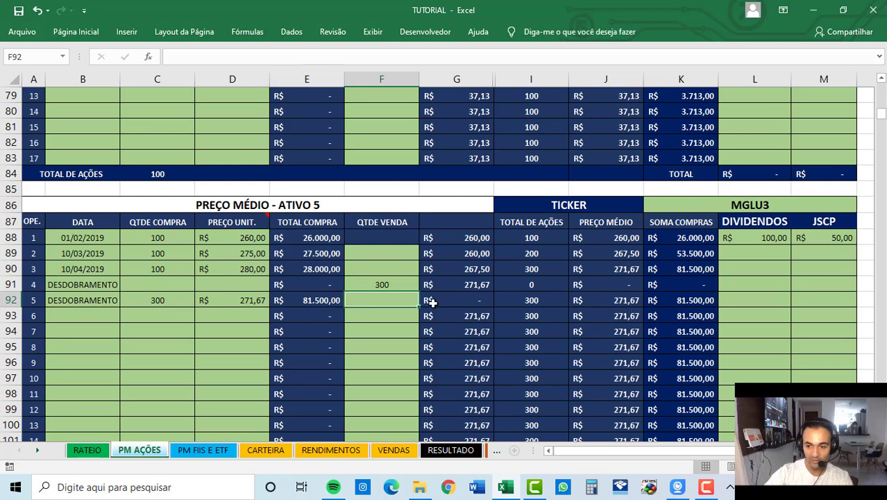
- Change MGLU3's operation 5 purchase quantity to the formula =300*8 and check the cell
left_click(157, 298)
left_click(170, 56)
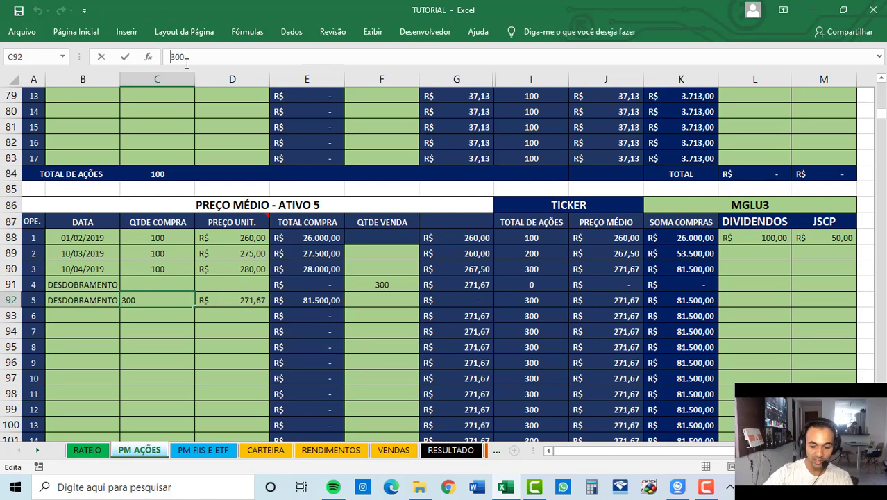
type("=")
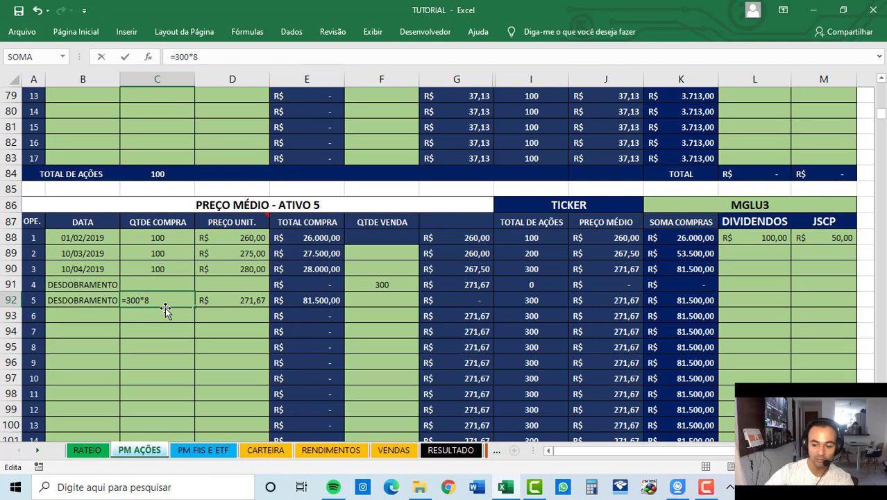
key("Return")
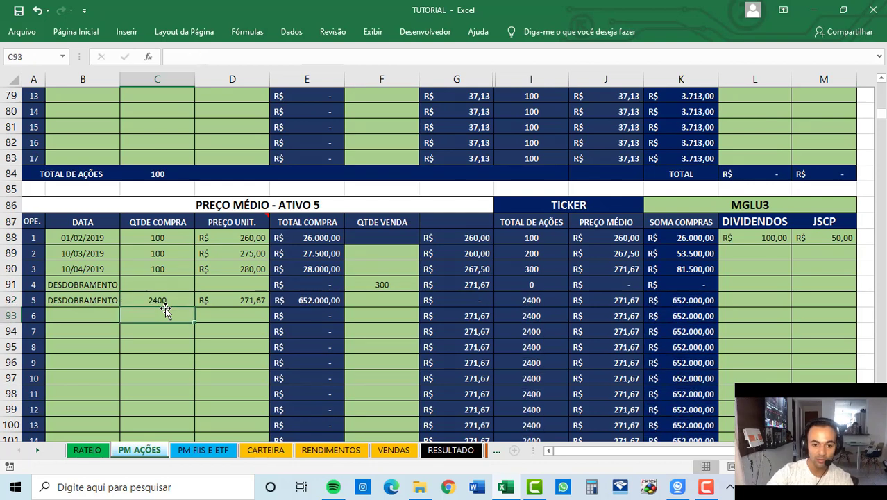
left_click(156, 301)
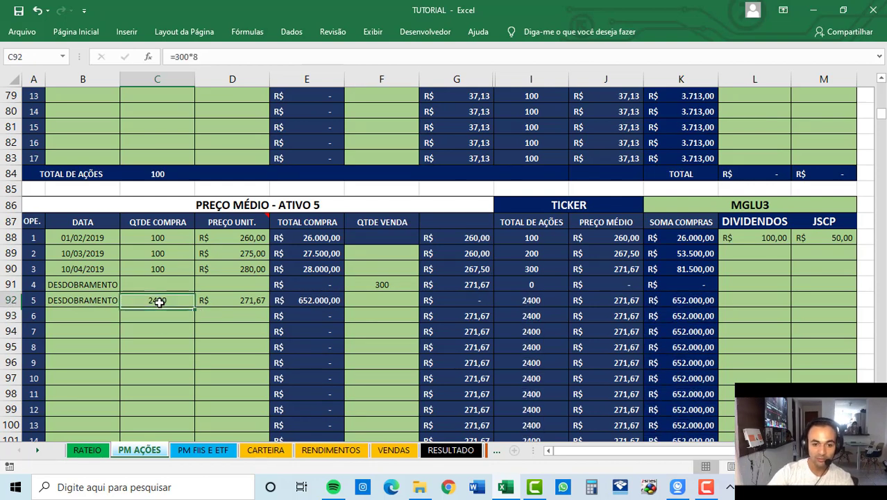
left_click(245, 299)
left_click(171, 57)
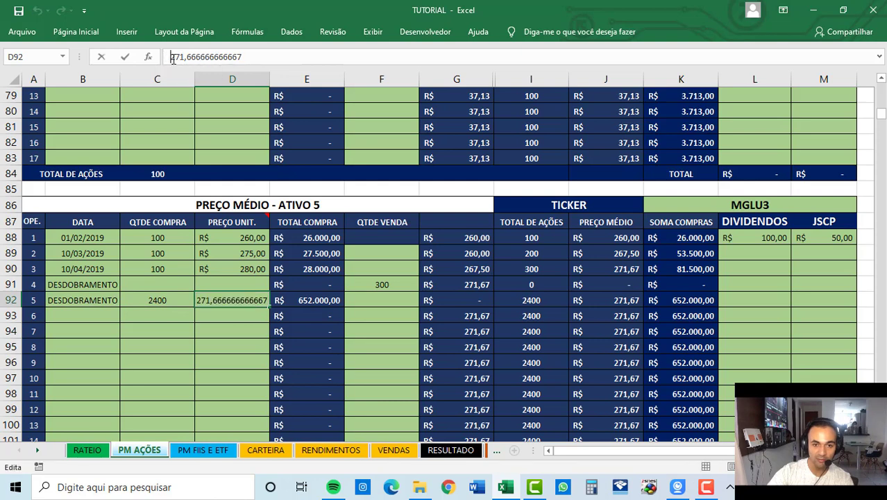
type("=")
key("End")
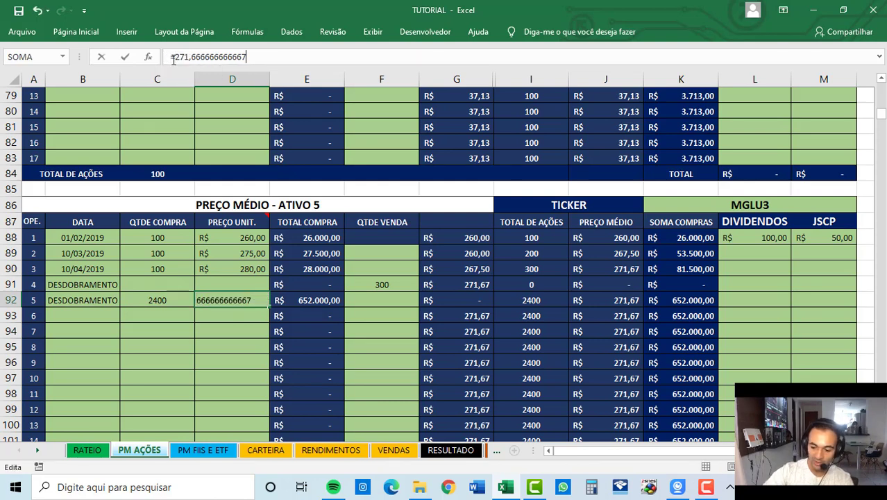
type("/8")
key("Return")
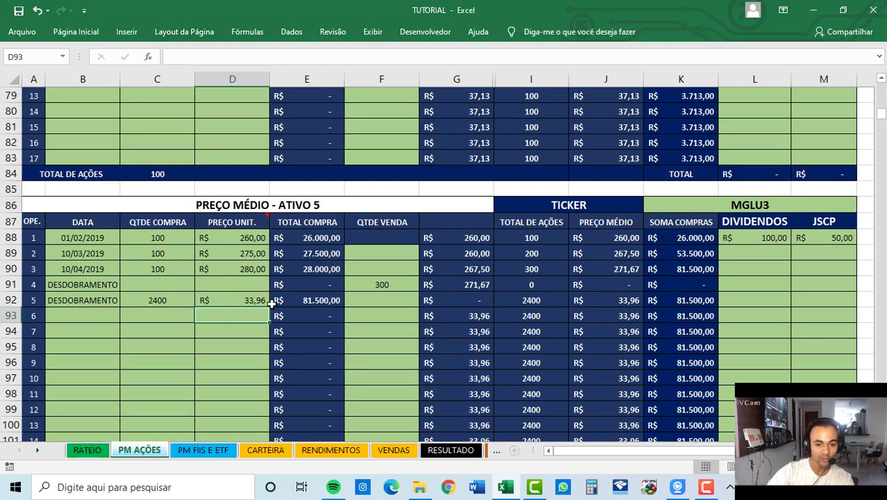
left_click(154, 301)
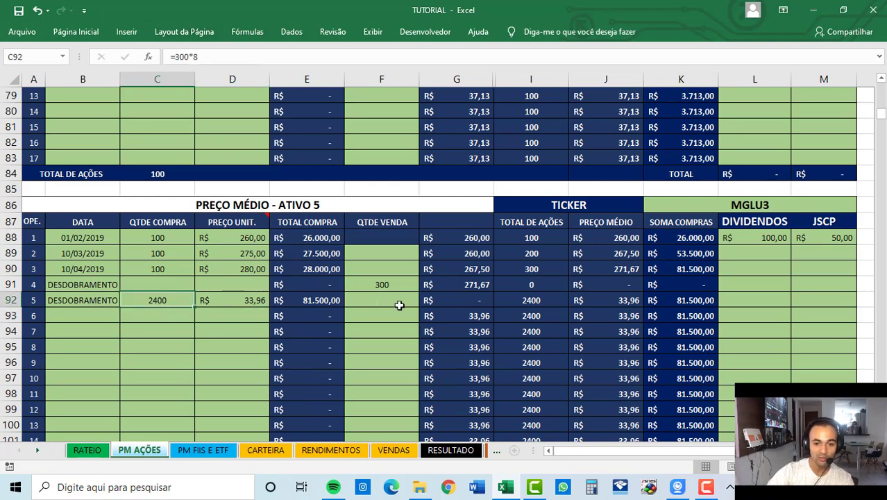
- Compare MGLU3's purchase sums for operations 5 and 3, and check operation 5's purchase quantity and unit price
left_click(695, 301)
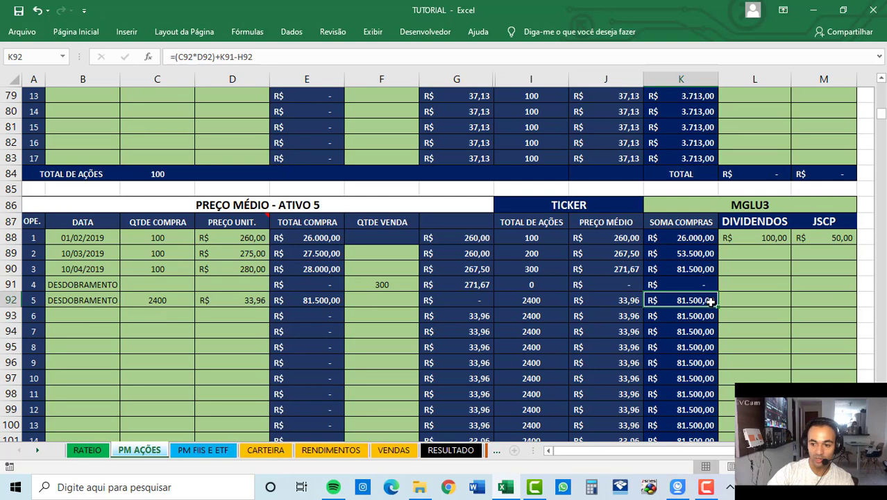
left_click(697, 269)
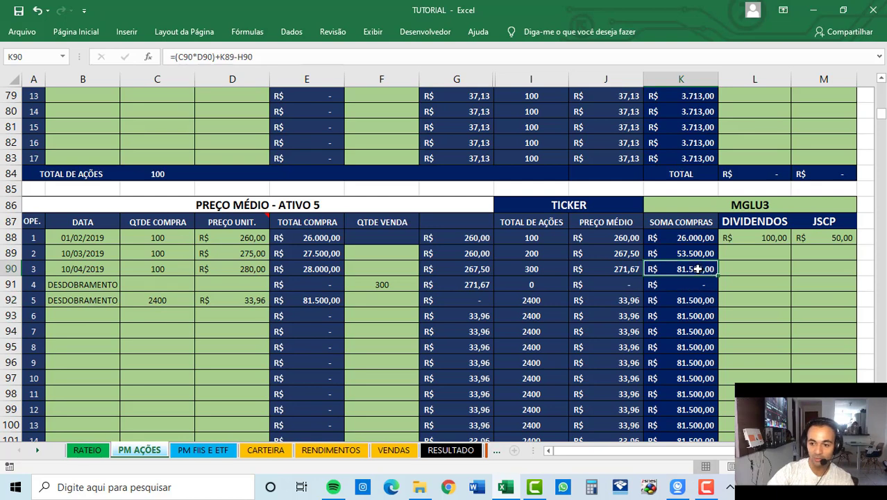
left_click(163, 304)
left_click(235, 299)
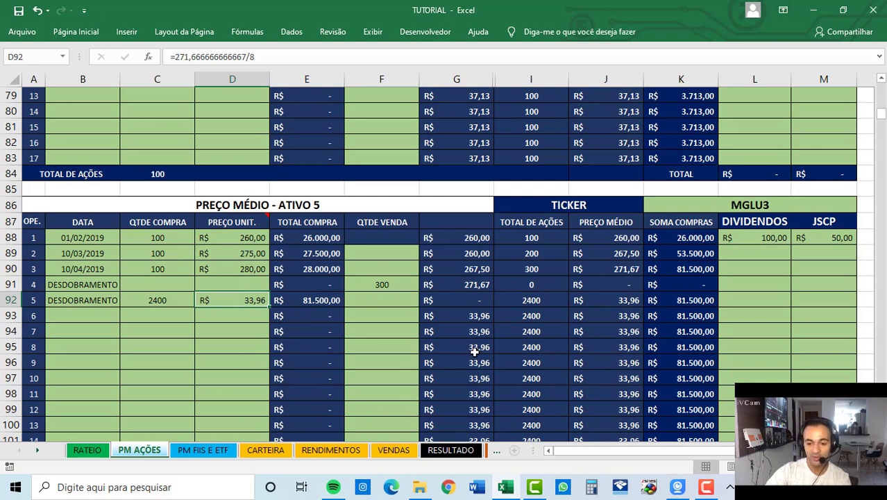
- Examine MGLU3's row on the CARTEIRA sheet: quantity, unit price, total, CNPJ, company name and IRPF history text
left_click(266, 450)
left_click(171, 313)
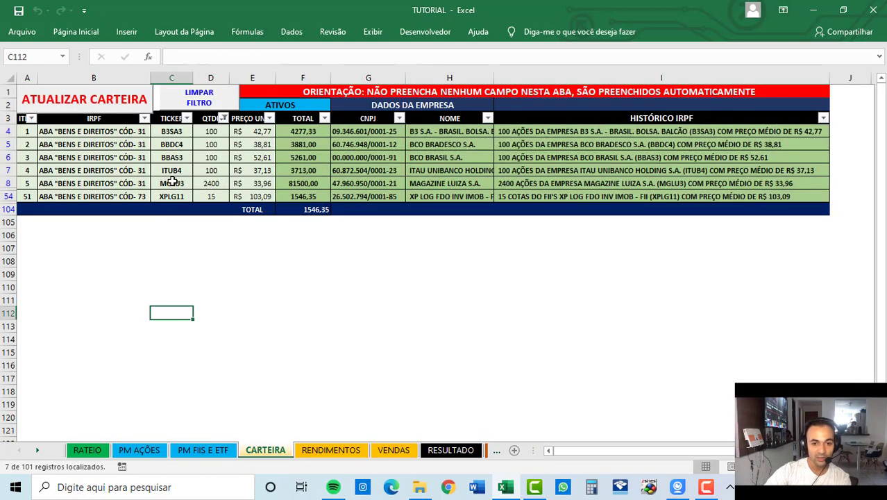
left_click(8, 183)
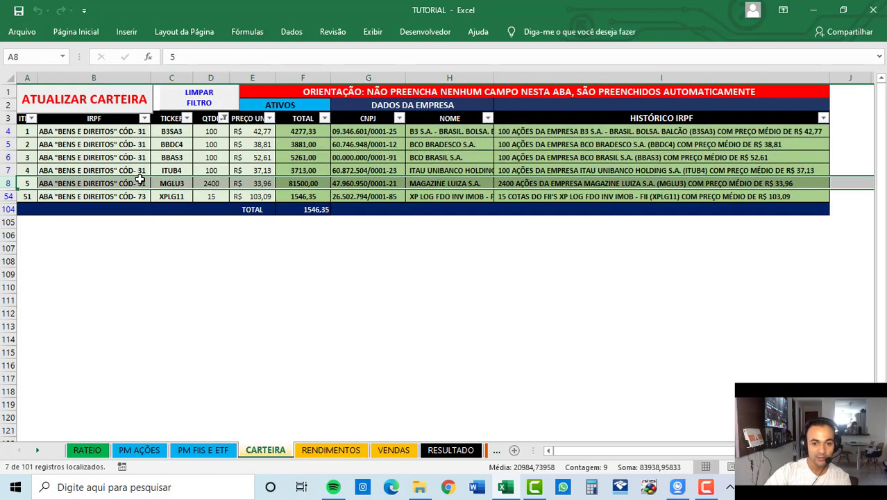
left_click(222, 183)
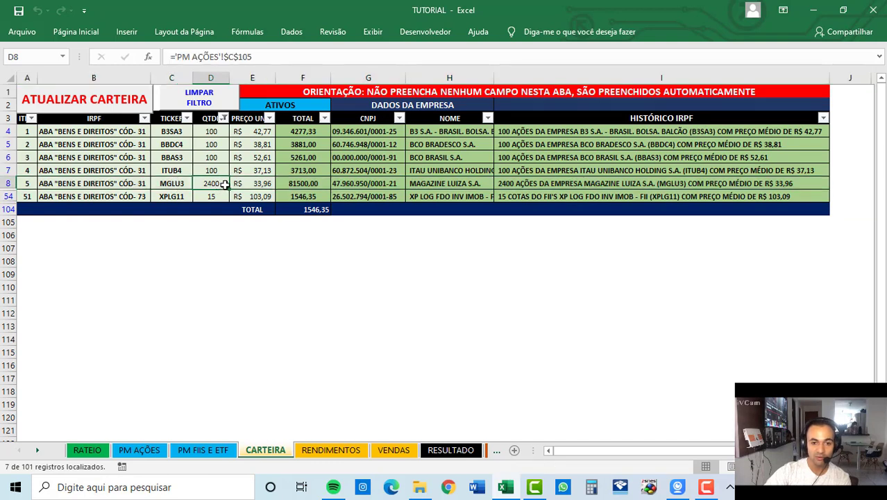
left_click(265, 184)
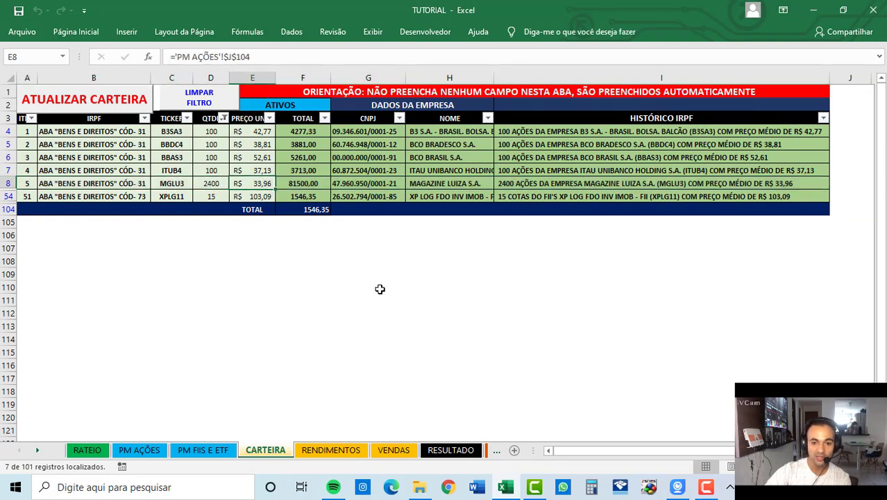
left_click(299, 184)
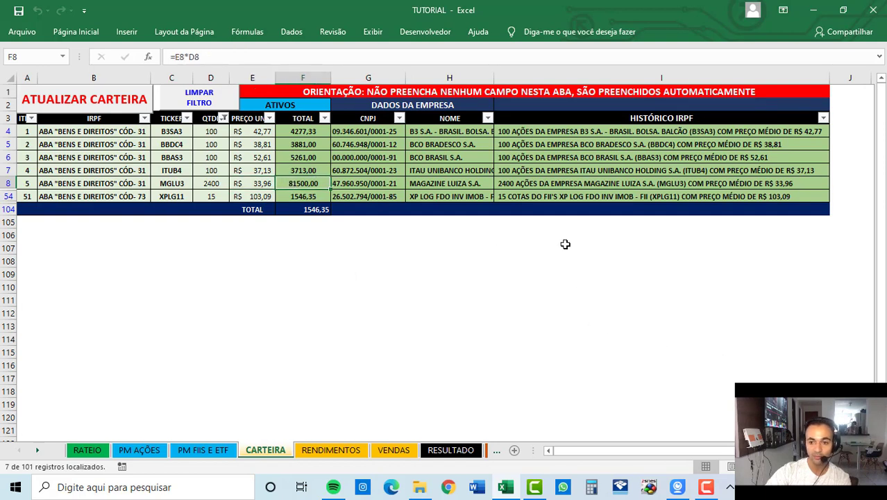
left_click(526, 184)
left_click(365, 182)
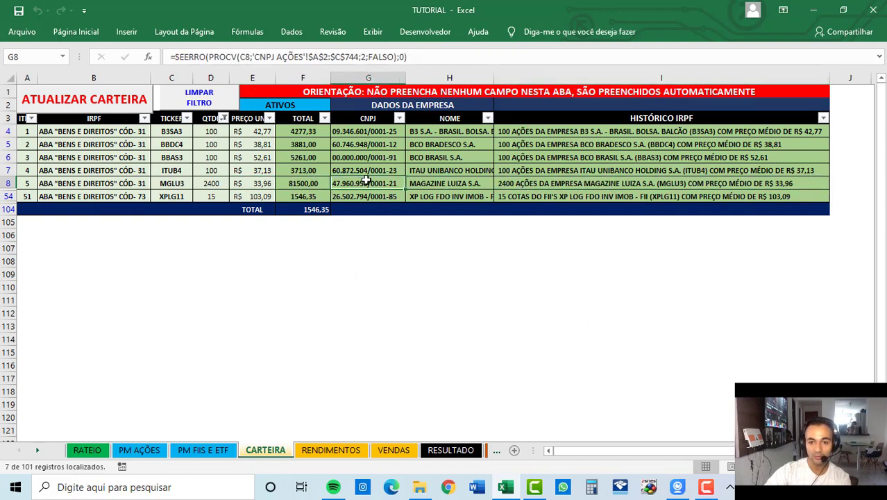
left_click(453, 182)
left_click(532, 175)
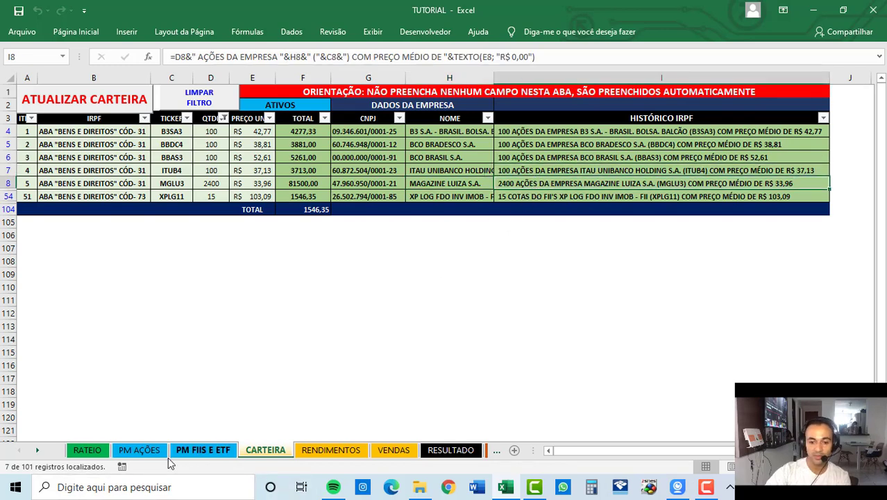
- Label MGLU3's operation 6 as GRUPAMENTO in the date column of the PM AÇÕES sheet
left_click(139, 449)
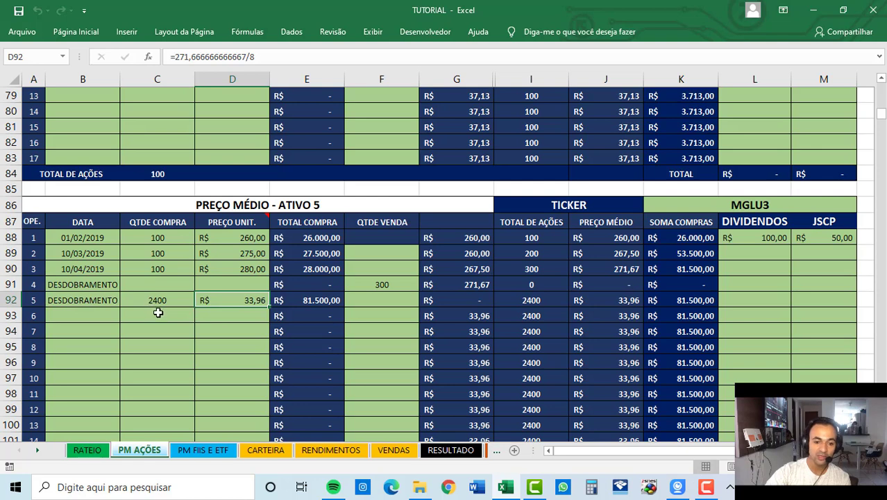
left_click(96, 316)
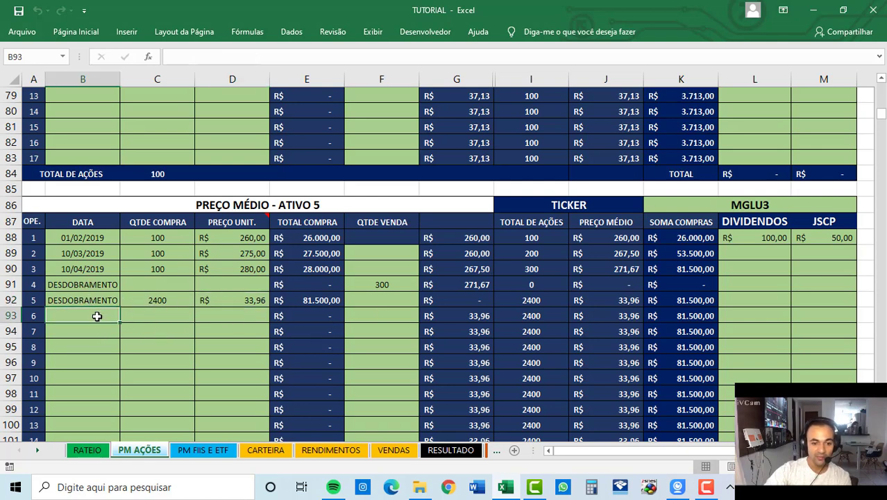
type("GRU")
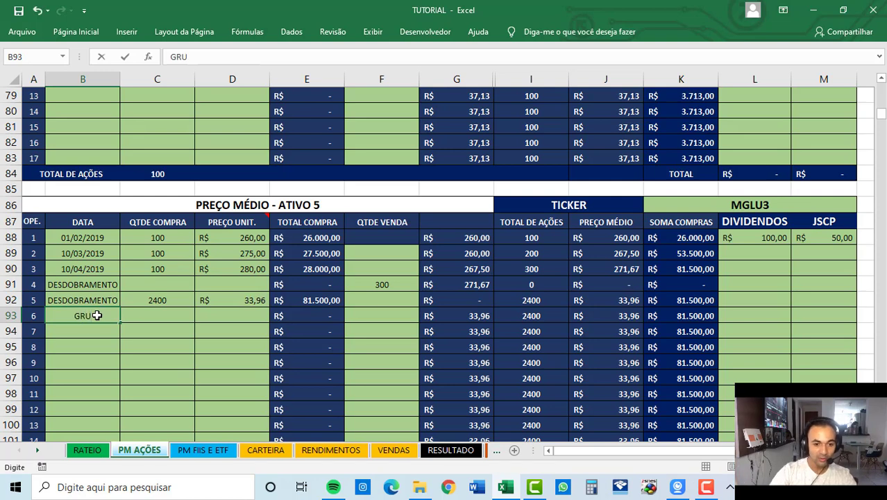
type("PAMENTO")
key("Return")
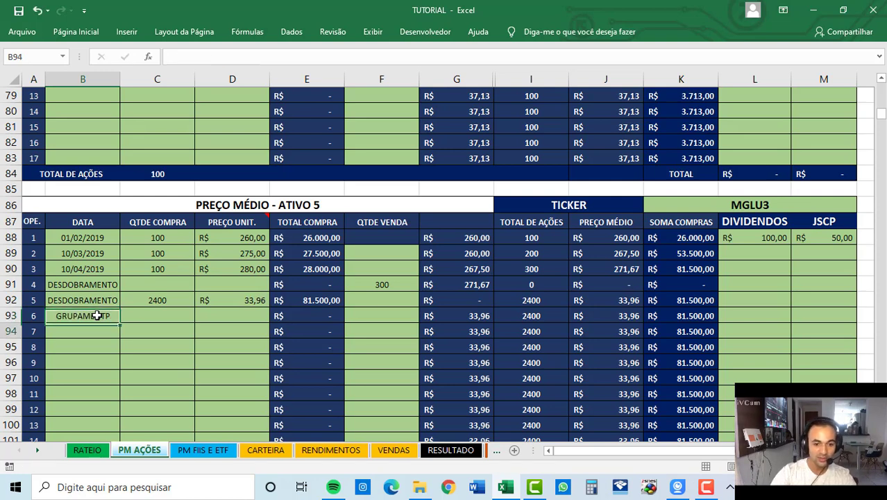
left_click(97, 315)
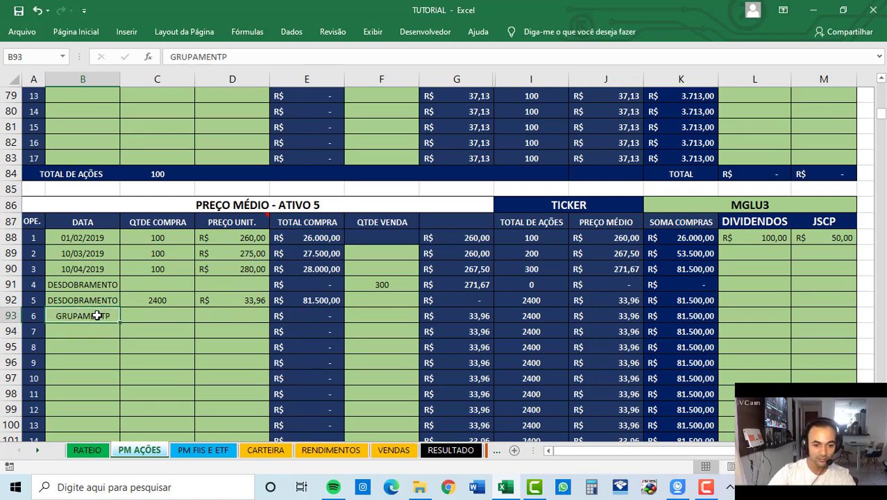
left_click(259, 61)
key("Return")
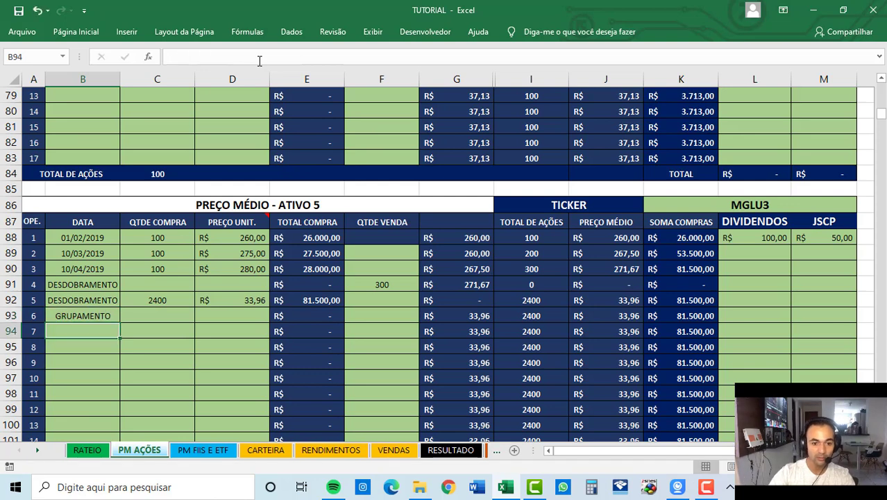
- Label MGLU3's operation 7 as GRUPAMENTO in the date column
type("GUR")
key("Return")
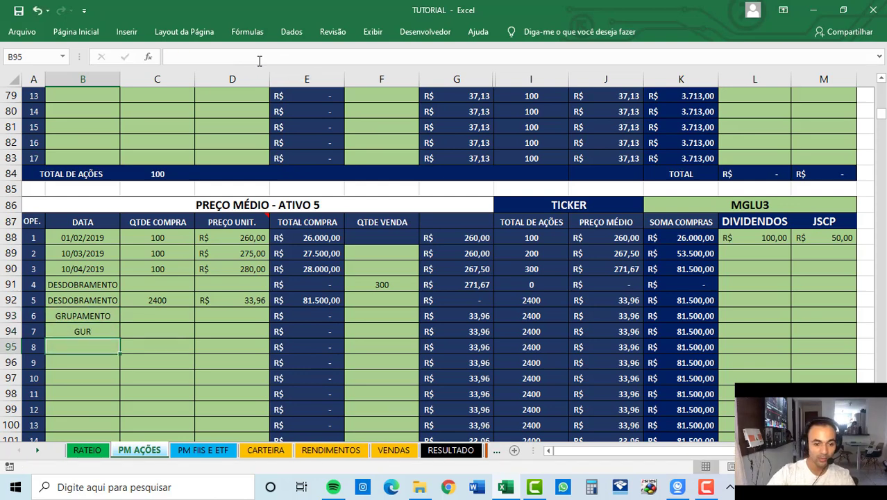
key("Up")
key("Up")
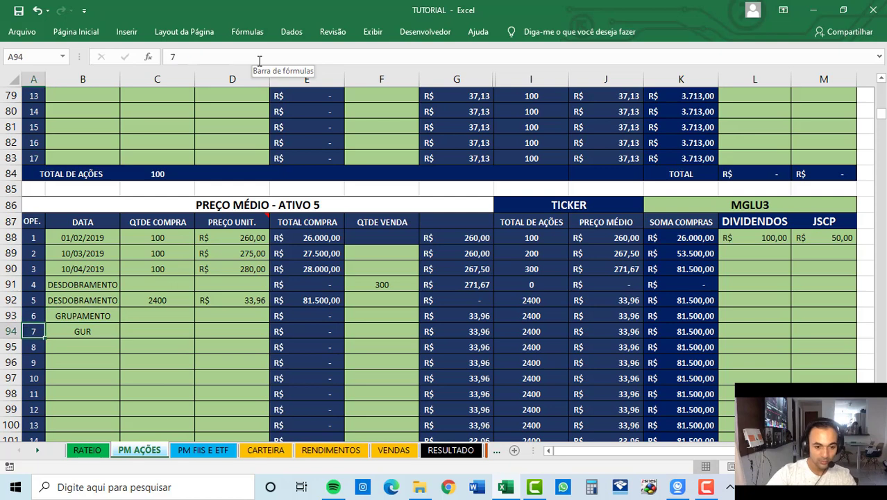
key("Down")
type("G")
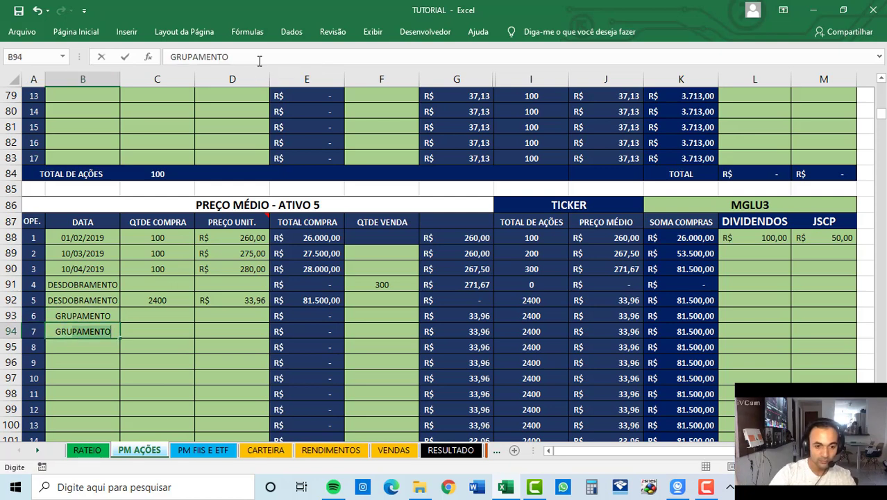
key("Tab")
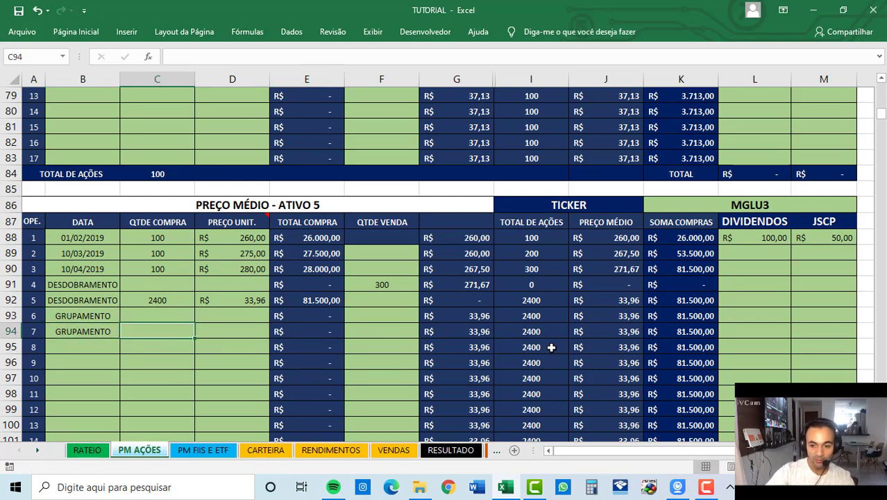
- Copy MGLU3's total shares and average price from operation 5 as values into operation 7's purchase quantity and unit price
left_click_drag(543, 332, 598, 332)
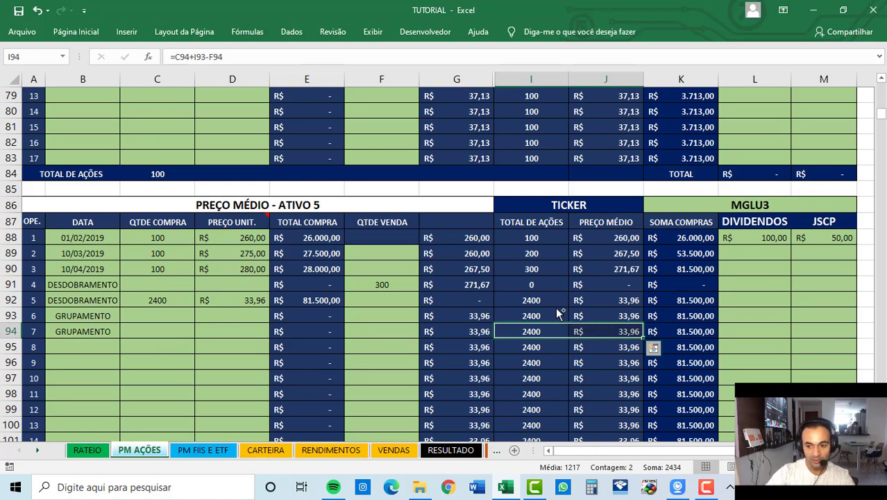
left_click(653, 347)
left_click_drag(547, 300, 619, 300)
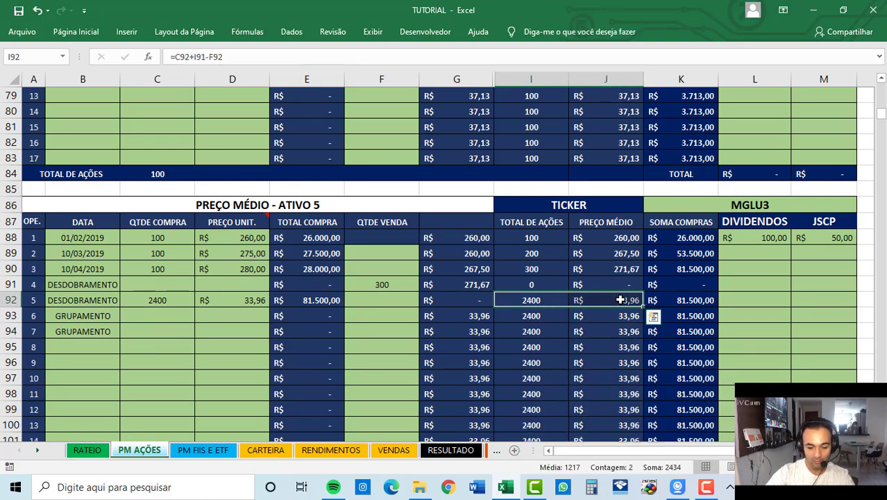
key("ctrl+c")
right_click(171, 332)
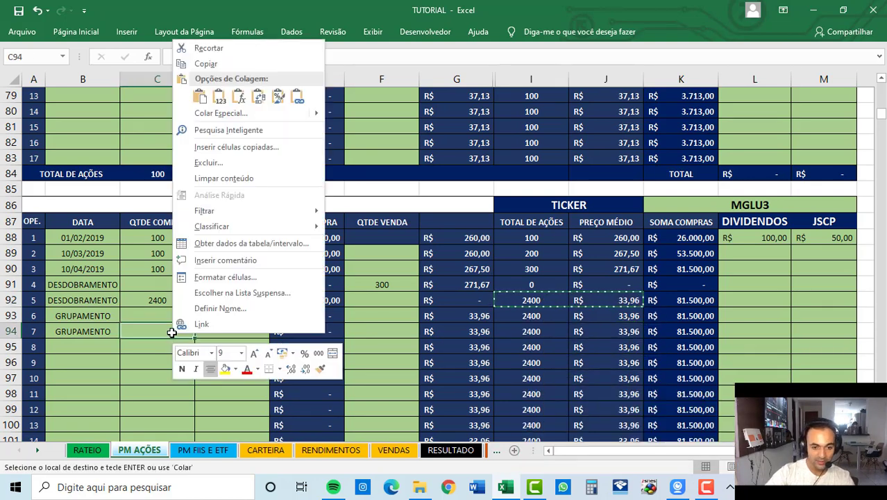
left_click(218, 97)
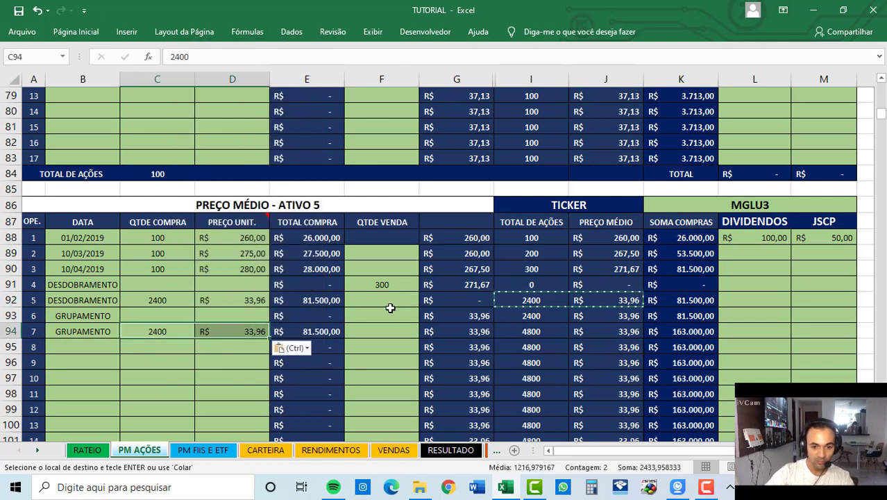
- Record a sale quantity of 2400 in MGLU3's operation 6 GRUPAMENTO row
left_click(382, 312)
type("2400")
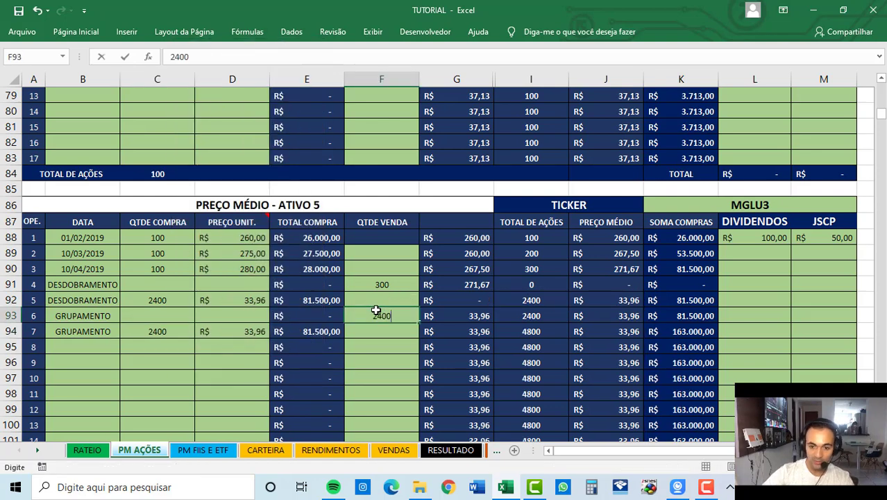
key("Return")
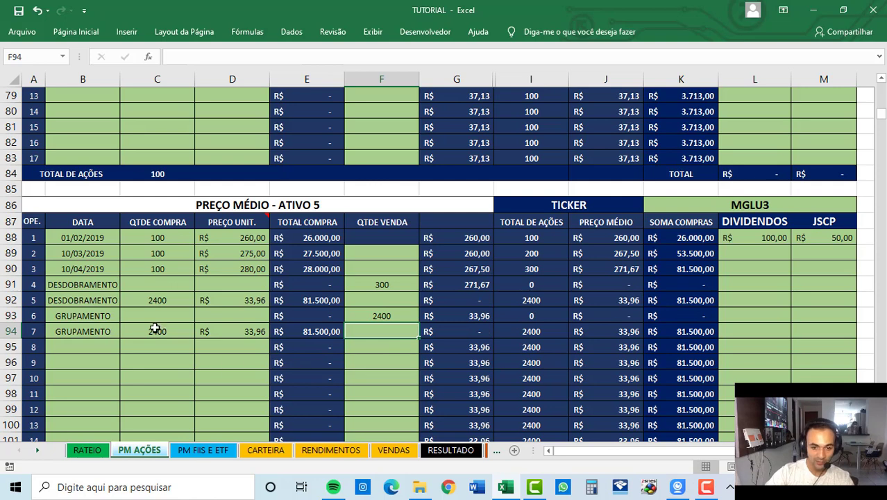
- Change MGLU3's operation 7 purchase quantity to the formula =2400/8
left_click(155, 331)
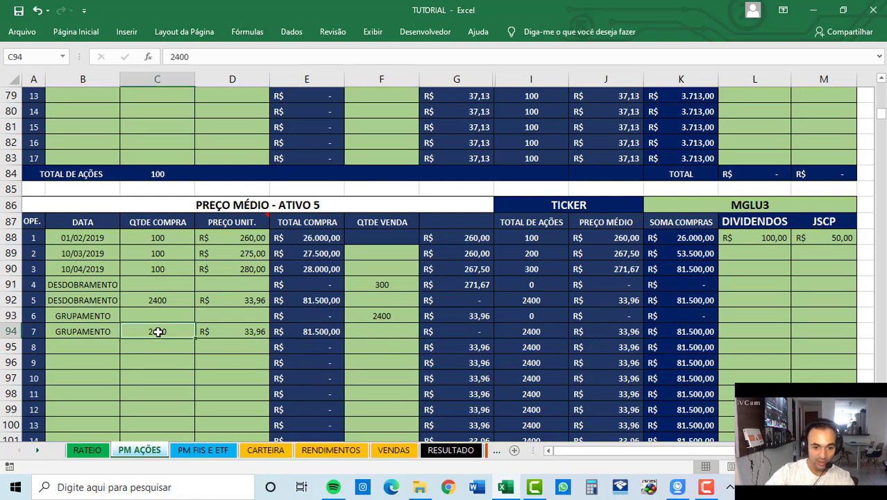
double_click(178, 56)
left_click(172, 56)
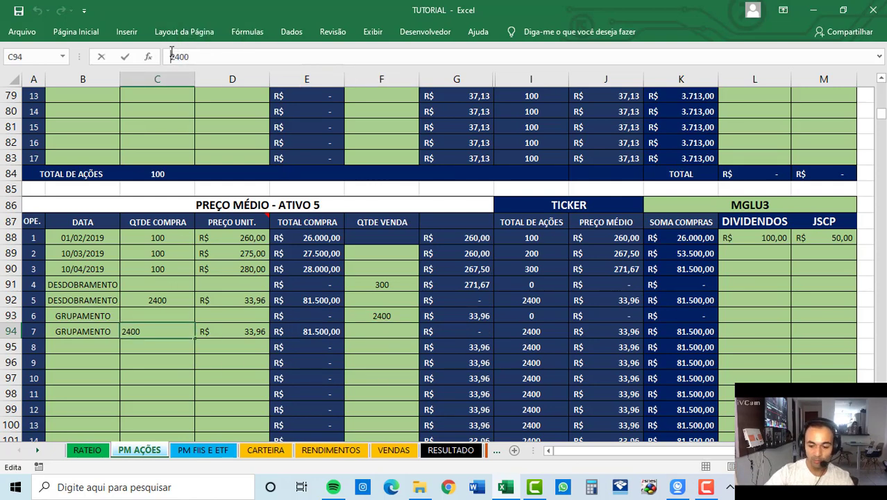
type("=")
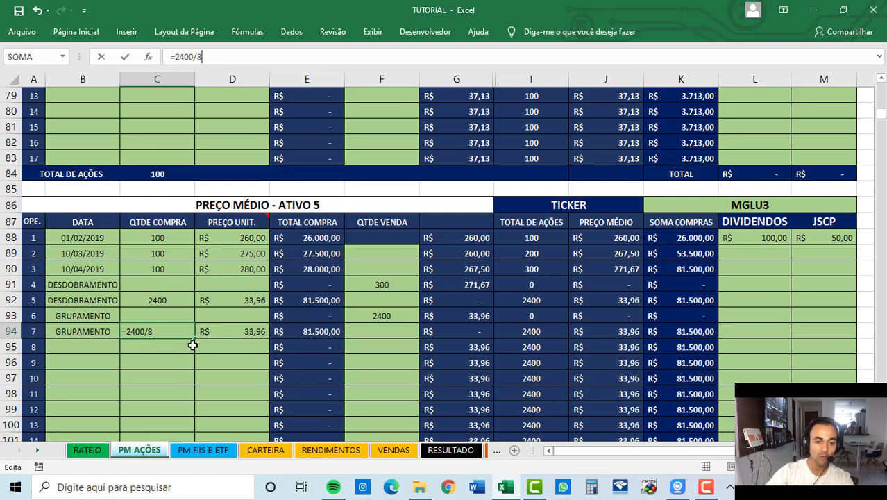
key("Tab")
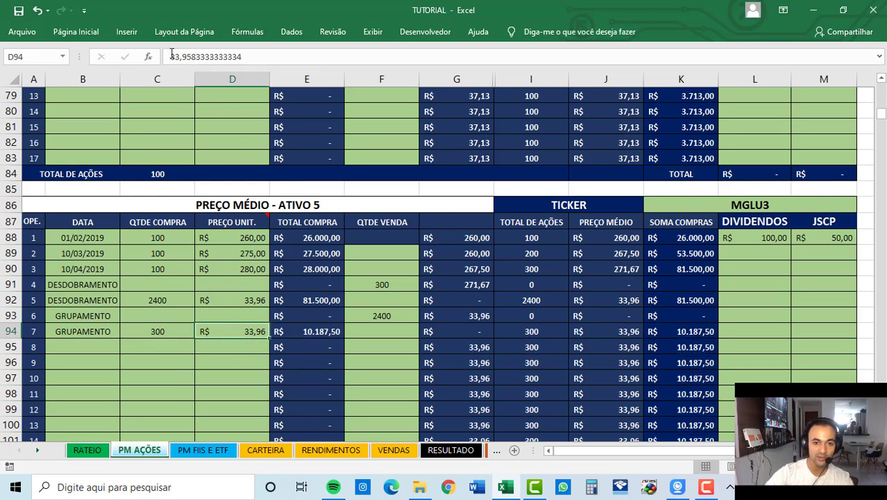
left_click(170, 56)
type("=")
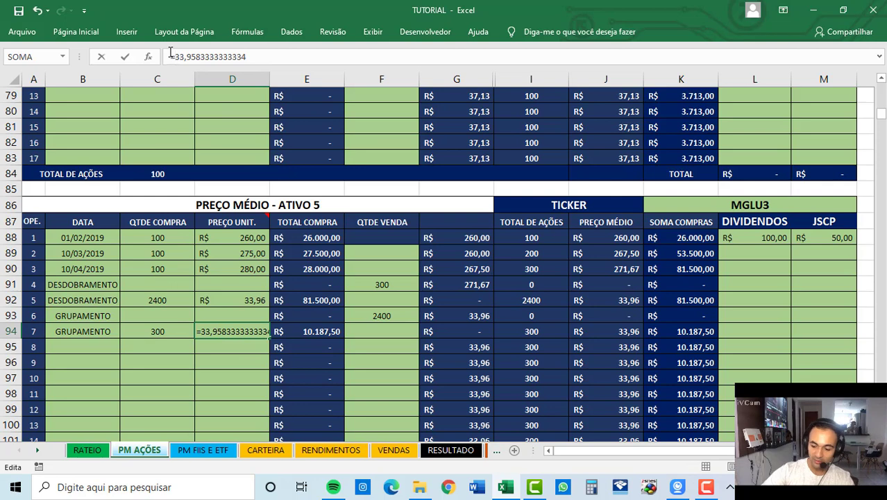
key("End")
type("*8")
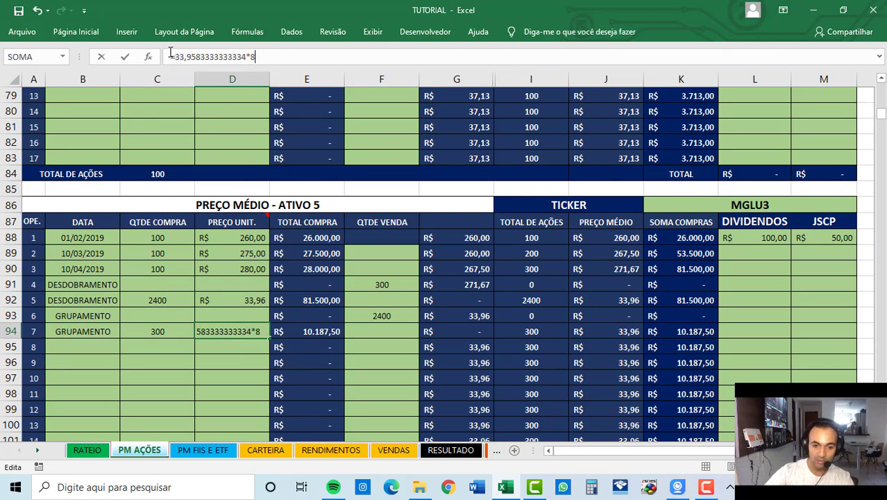
key("Return")
left_click(243, 335)
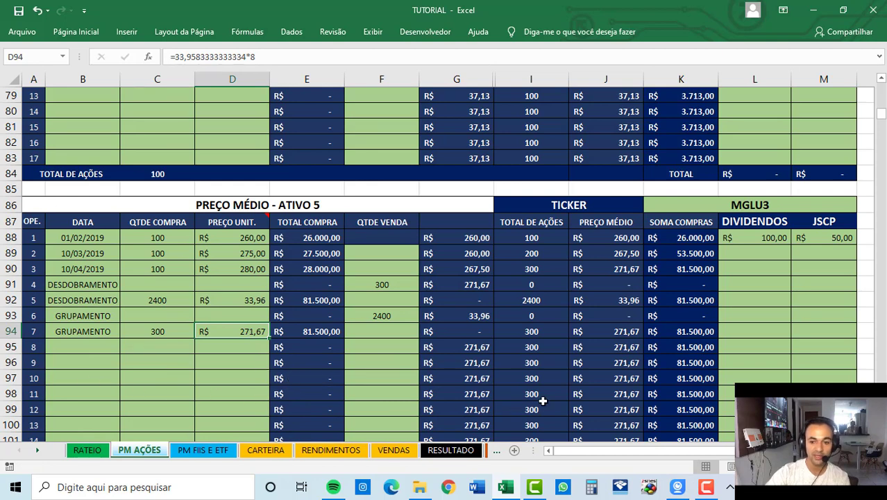
- Compare the purchase totals of MGLU3's operations 7 and 5 with operation 3's accumulated purchase sum
left_click(333, 330)
left_click(328, 297)
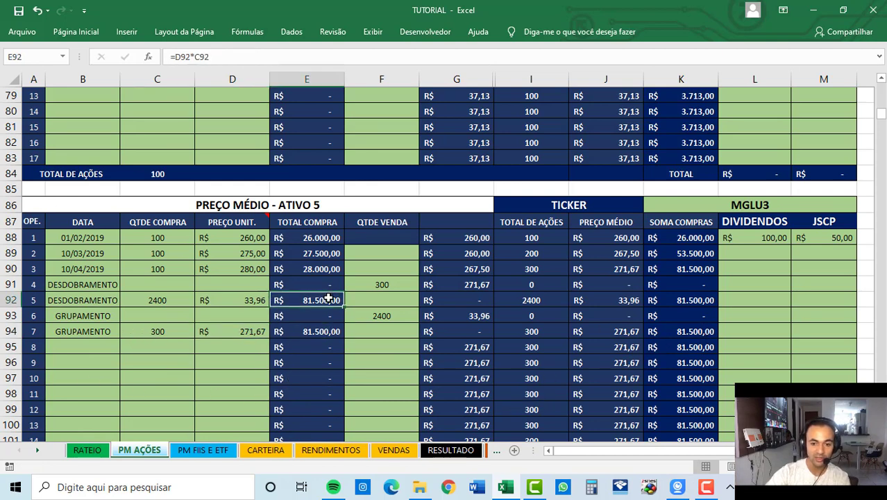
left_click(695, 269)
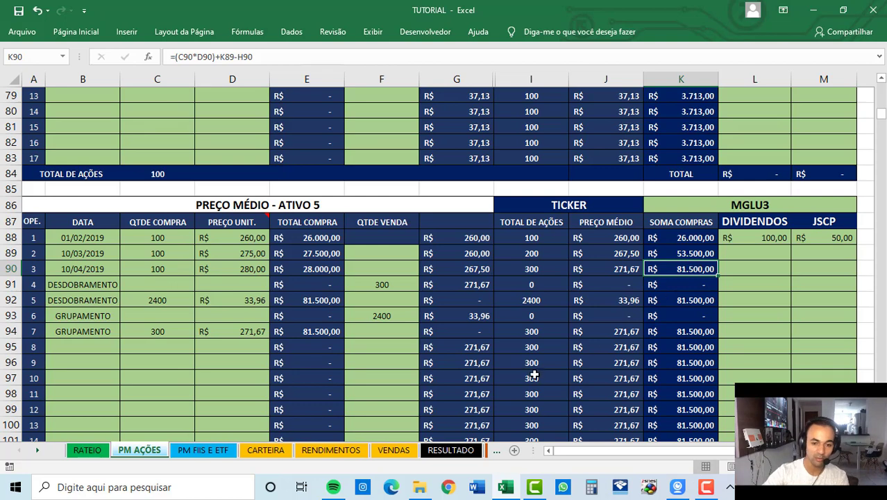
- Check MGLU3's operation 7 quantity and unit price, and review XPLG11's first operation on the PM FIIS E ETF sheet
left_click(157, 331)
left_click(256, 326)
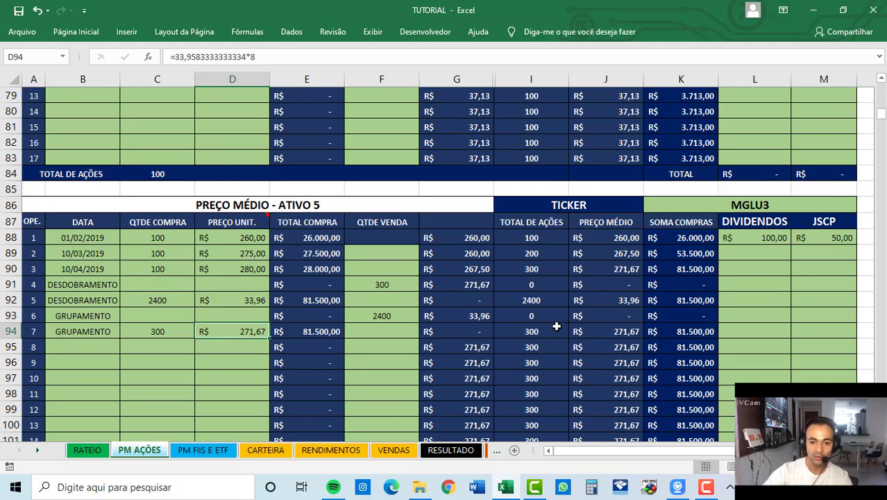
left_click(204, 450)
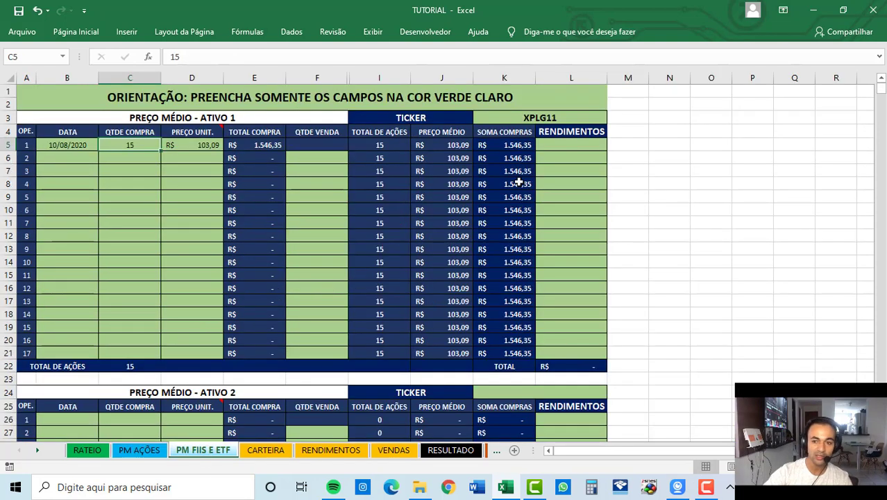
left_click(93, 144)
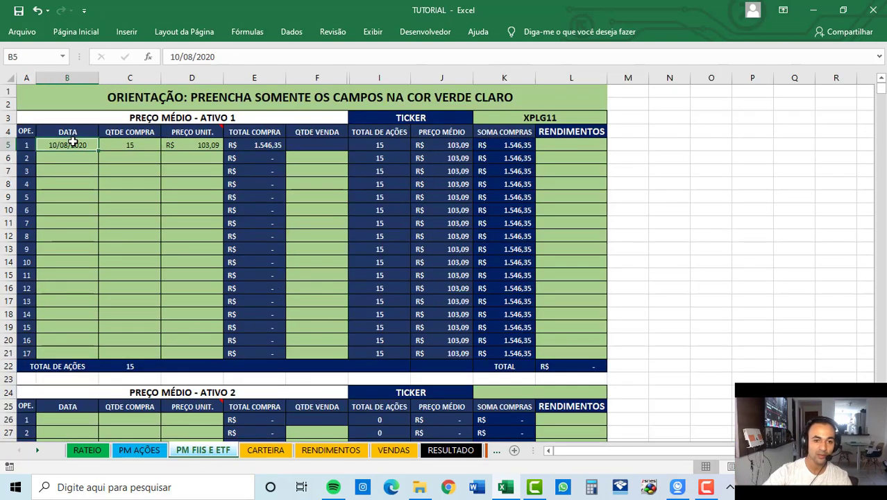
left_click(138, 143)
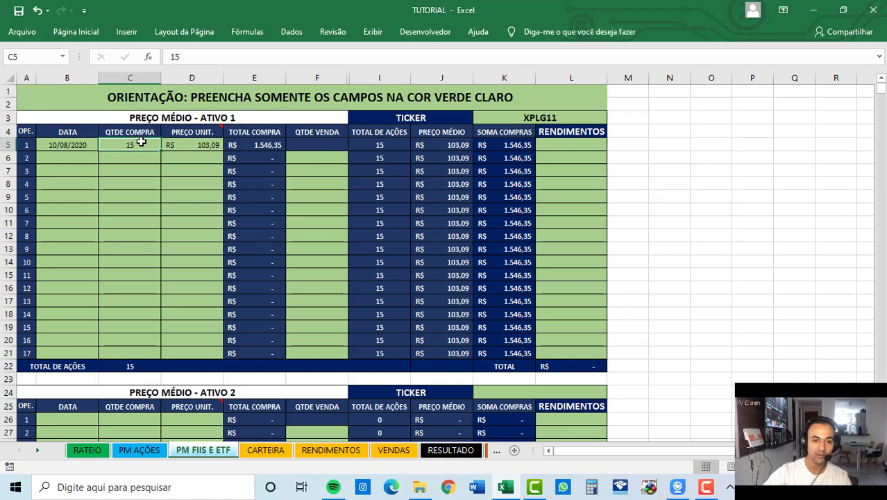
left_click(179, 144)
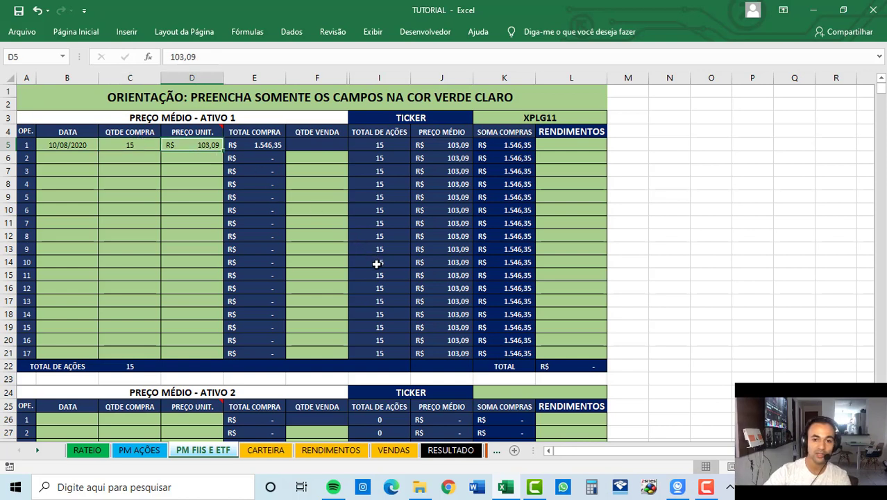
left_click(67, 158)
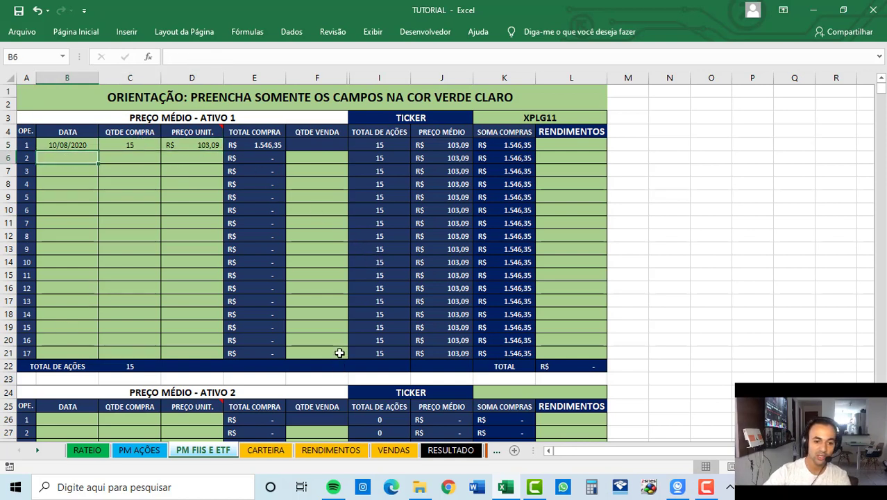
scroll(423, 328, "down", 2)
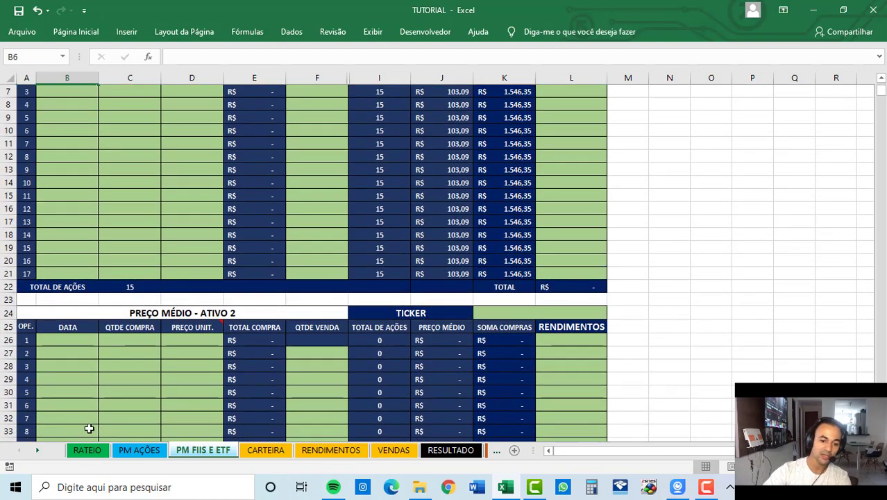
- Insert three blank rows above operation 16 in MGLU3's table on the PM AÇÕES sheet
left_click(138, 450)
scroll(190, 299, "up", 3)
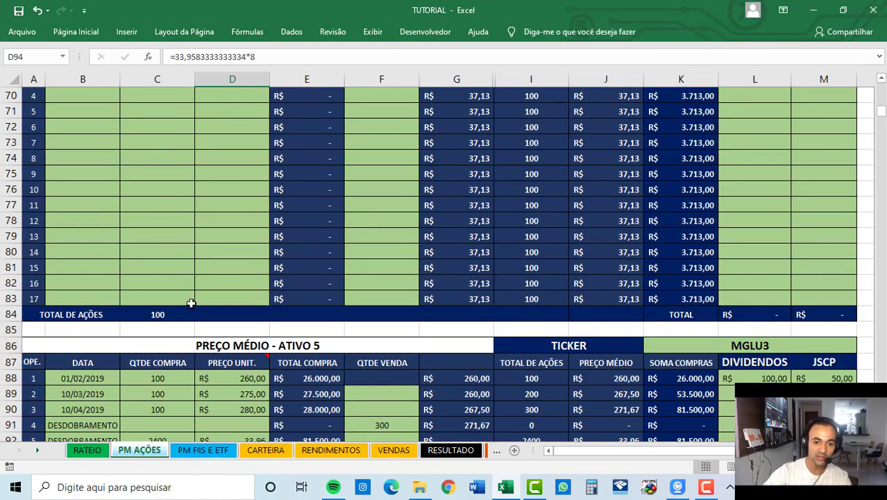
scroll(188, 322, "up", 2)
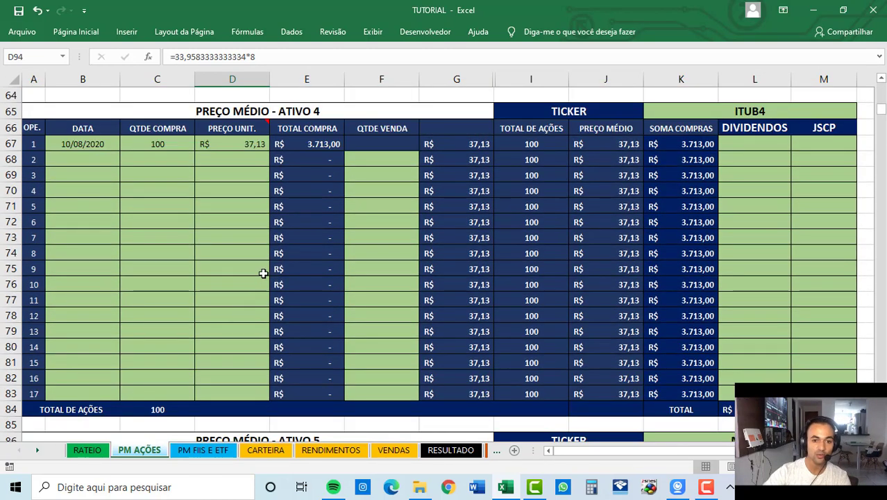
scroll(312, 300, "down", 8)
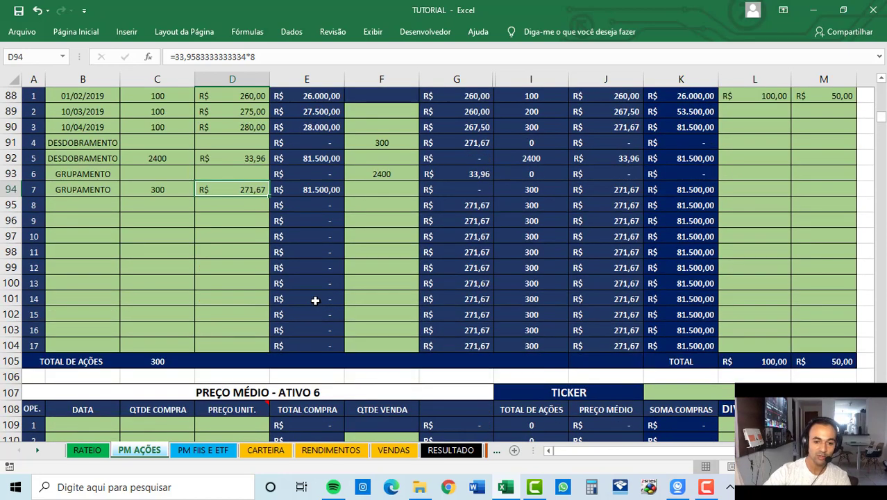
left_click(13, 333)
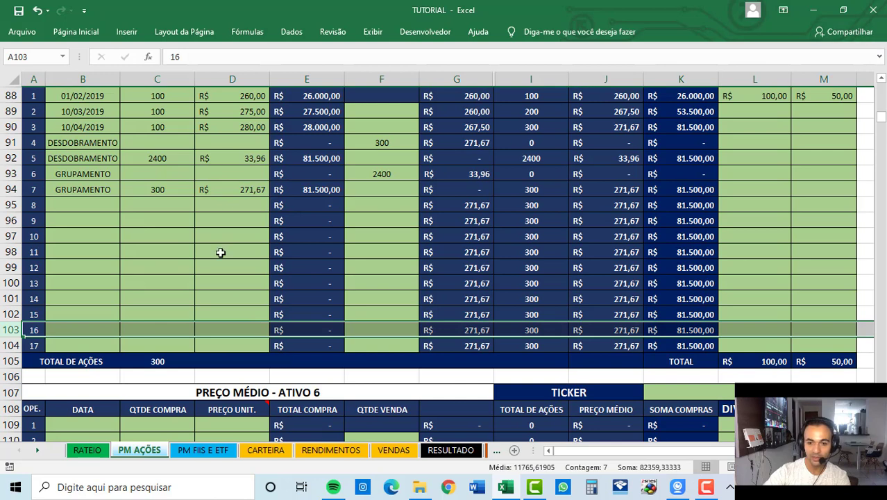
left_click(76, 32)
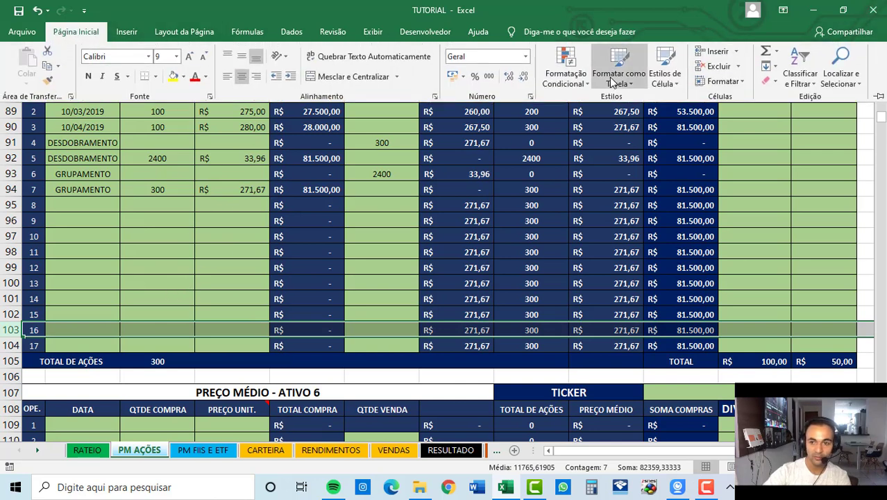
left_click(717, 51)
left_click(717, 51)
left_click(717, 51)
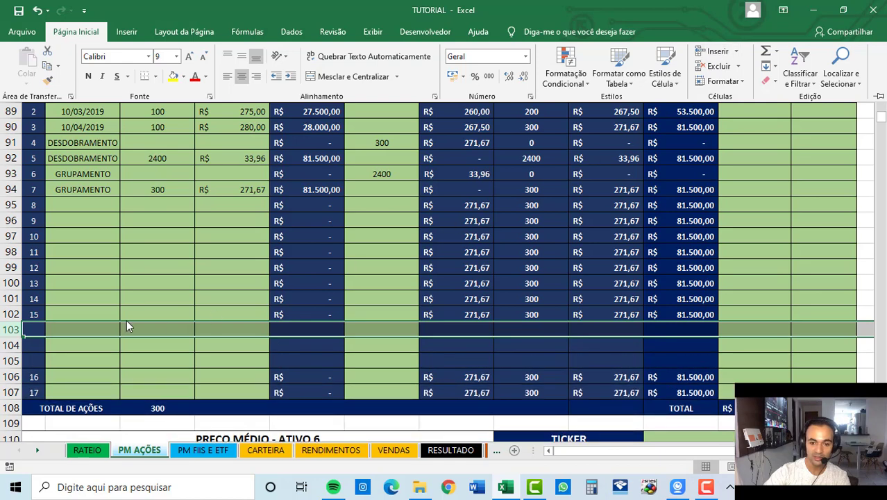
- Fill MGLU3's operation 15 row, columns A to M, down through row 107 to number the operations up to 20
left_click(44, 314)
left_click_drag(38, 314, 858, 393)
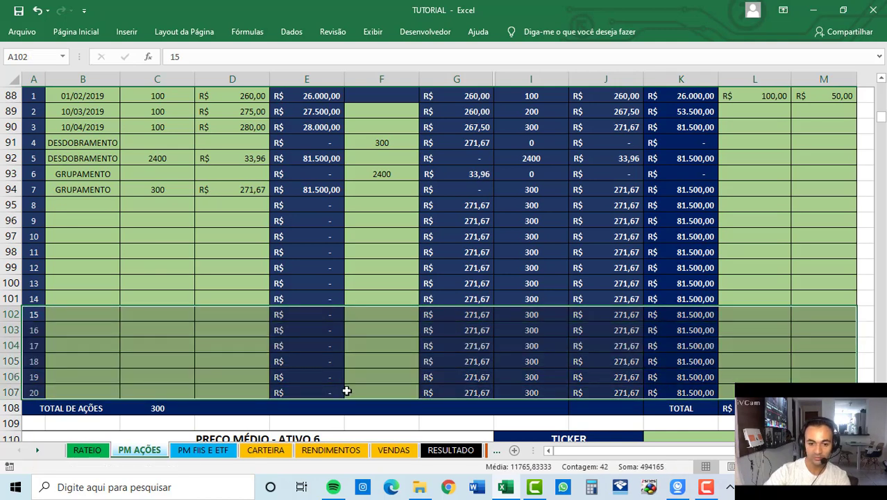
left_click(306, 374)
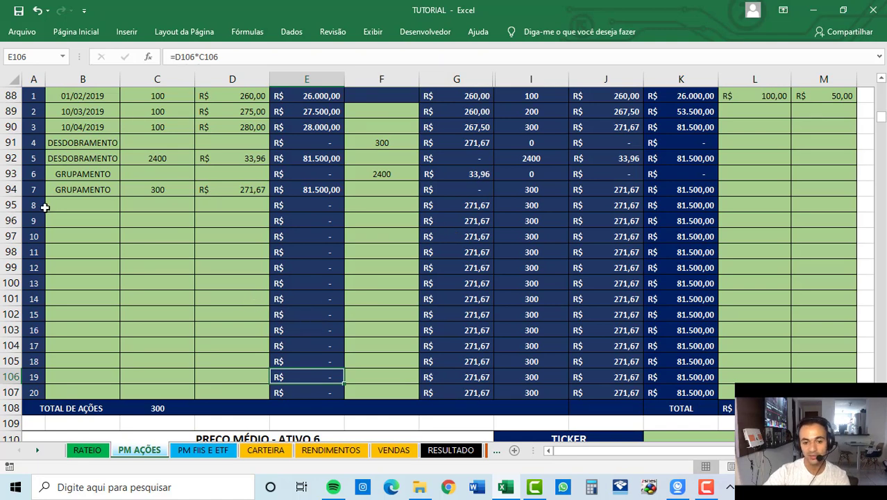
- Review MGLU3's ticker block and compare its layout with the PM FIIS E ETF sheet
scroll(258, 240, "up", 3)
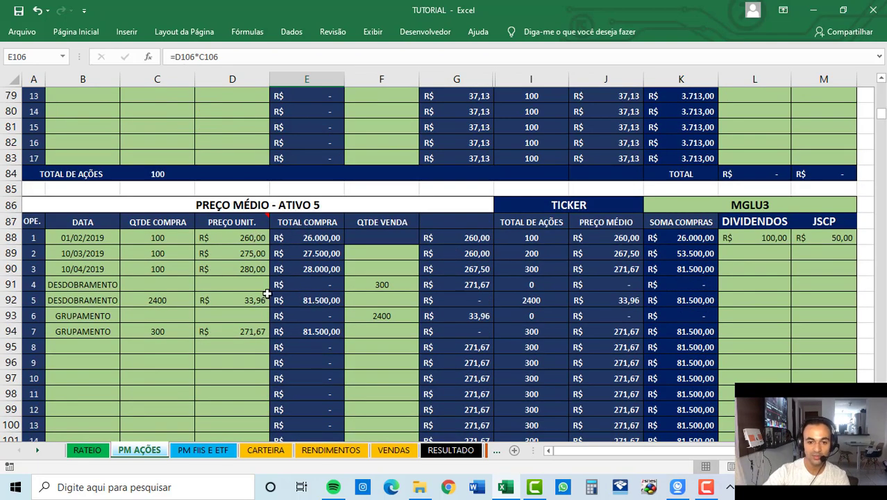
left_click(783, 207)
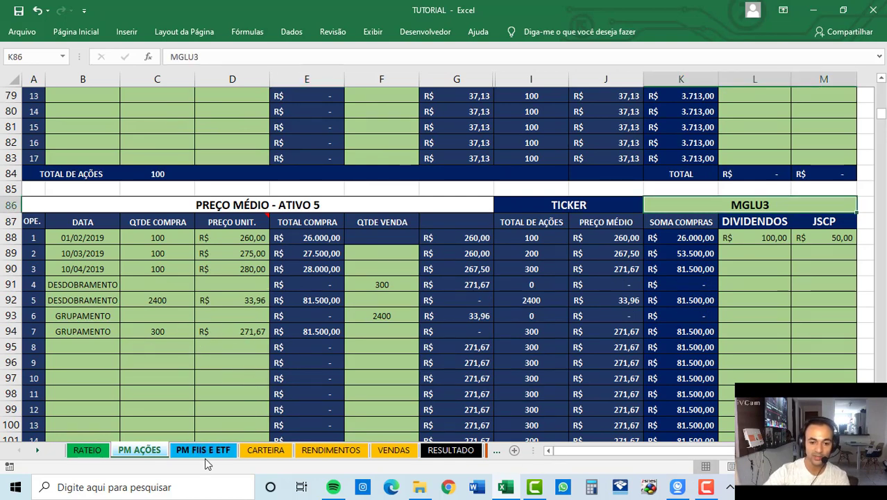
key("ctrl+Page_Down")
scroll(333, 374, "up", 2)
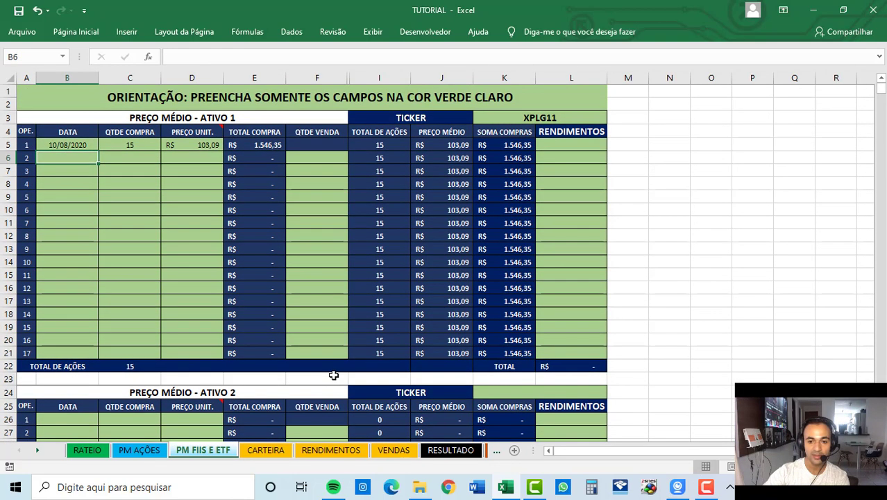
left_click(145, 451)
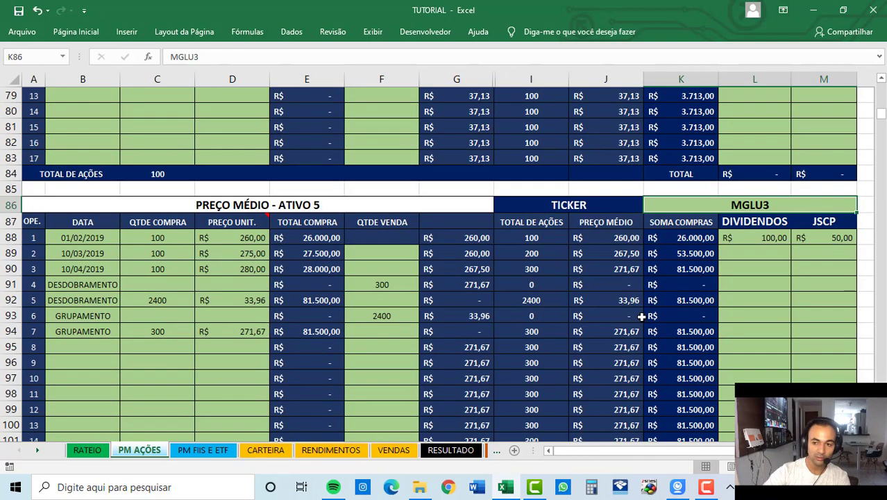
- Record dividends of 100 and JSCP of 20 in operation 1 of B3SA3 on PM AÇÕES
scroll(773, 264, "up", 20)
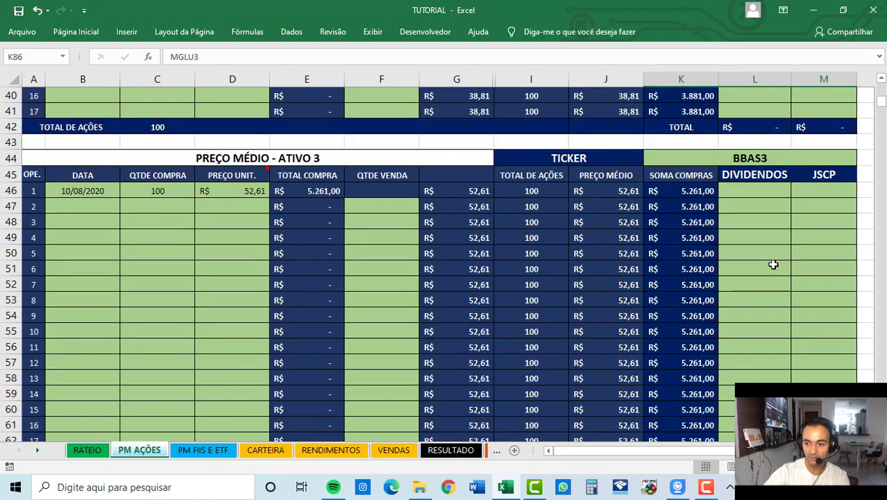
scroll(773, 265, "up", 2)
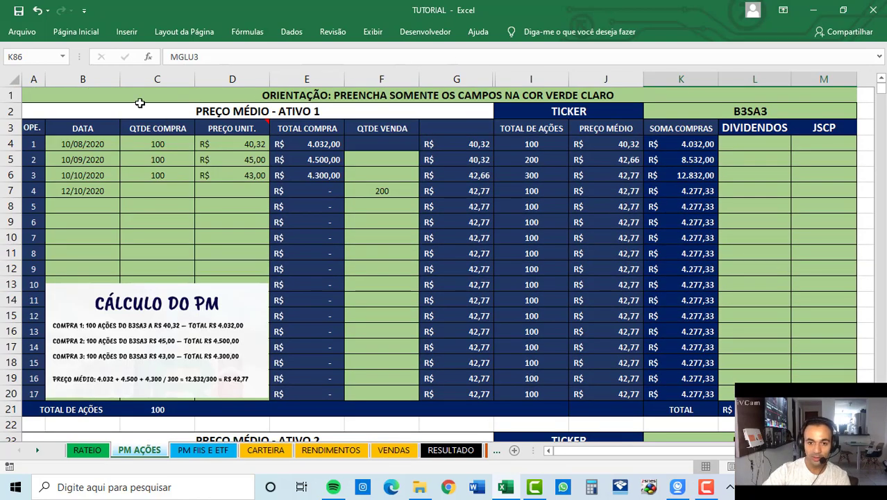
left_click(764, 143)
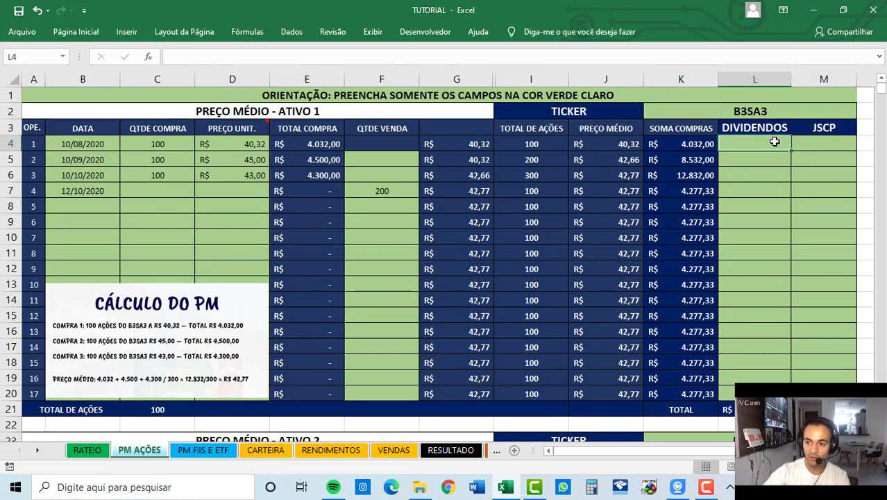
left_click(807, 141)
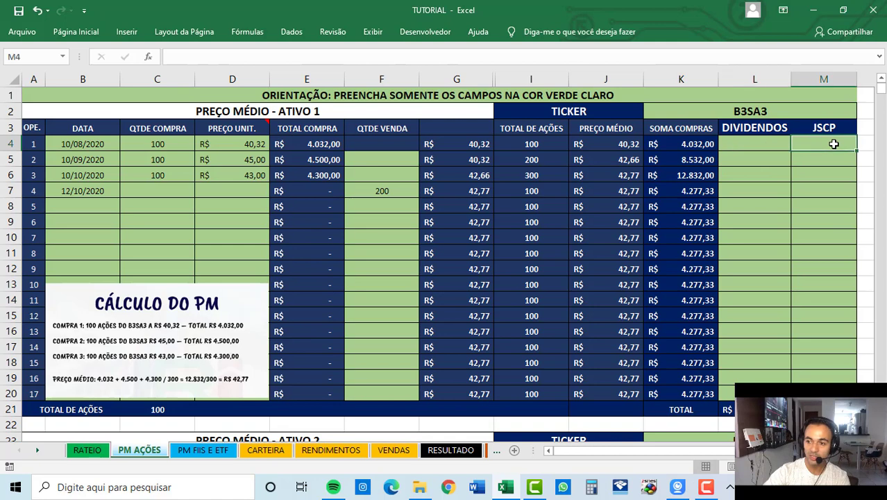
left_click(764, 143)
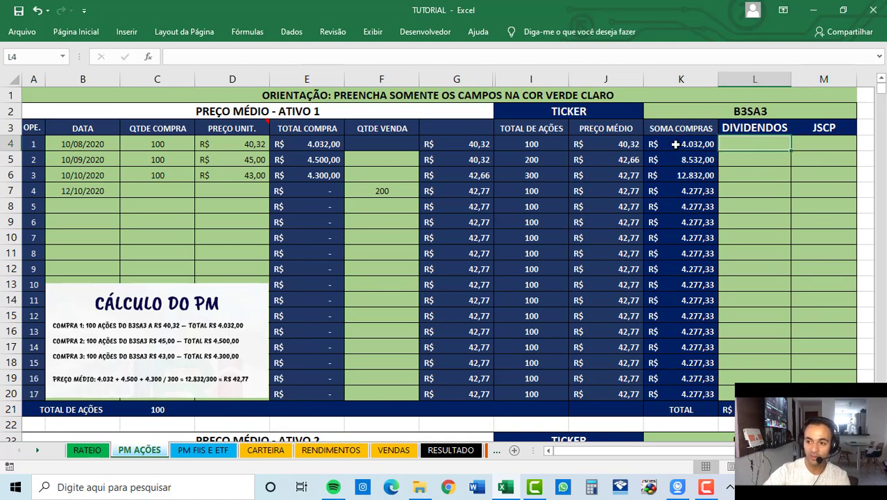
left_click(824, 144)
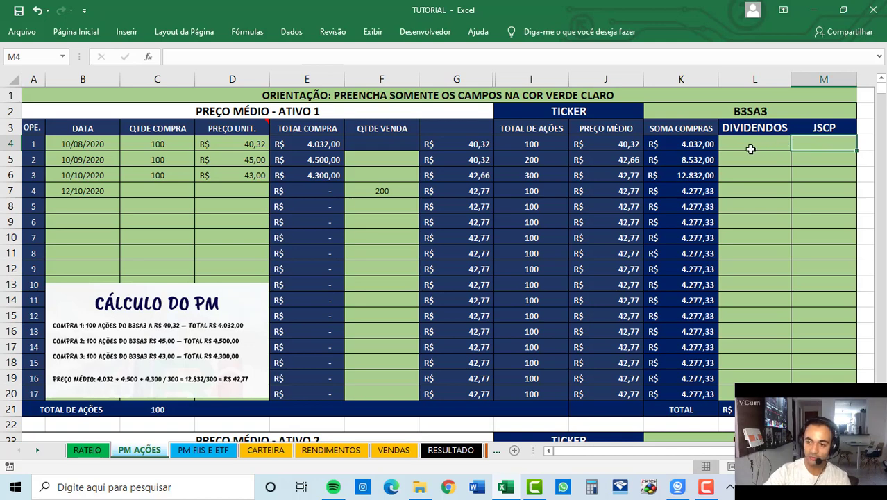
left_click(750, 147)
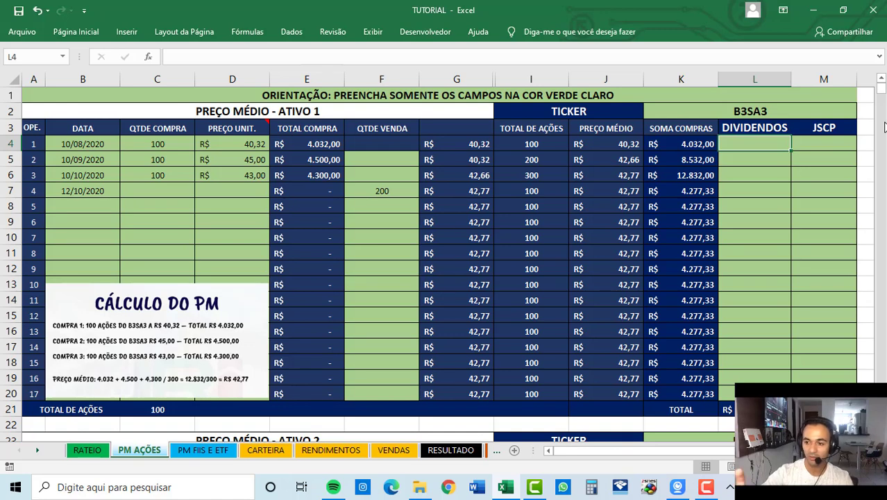
type("100")
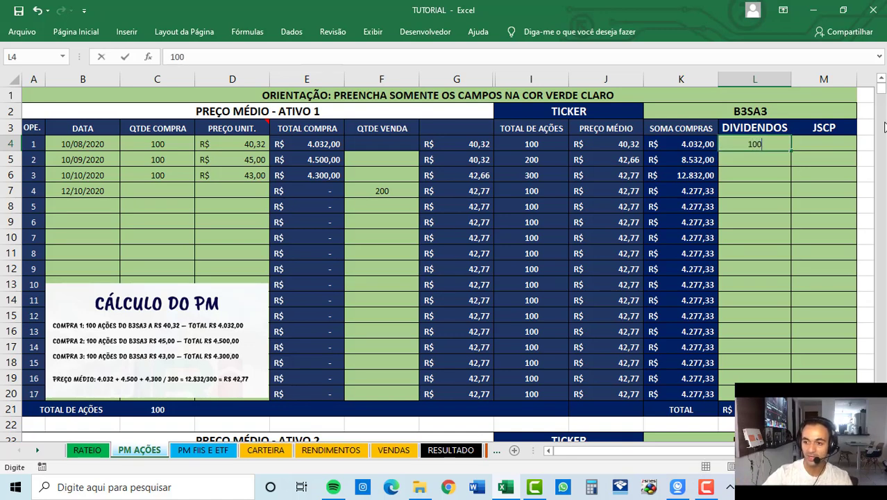
key("Tab")
type("20")
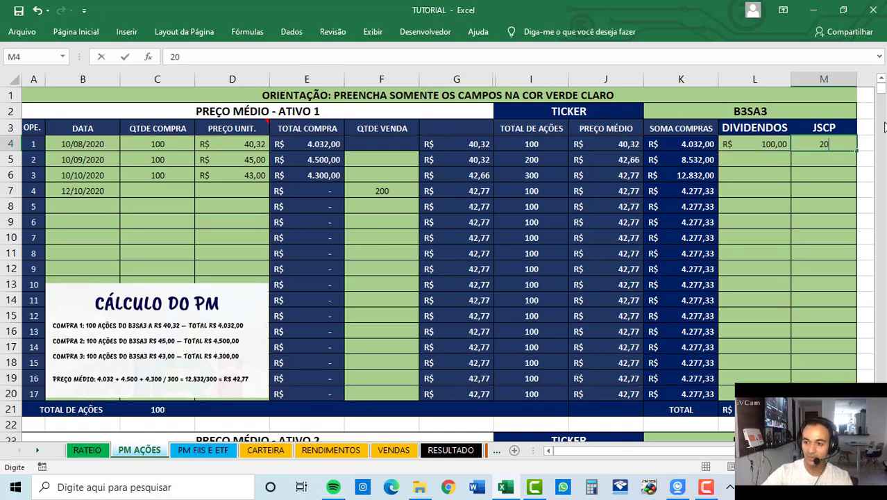
key("Return")
- Record dividends of 10 in each of BBDC4's operations 1 to 5
scroll(869, 206, "down", 3)
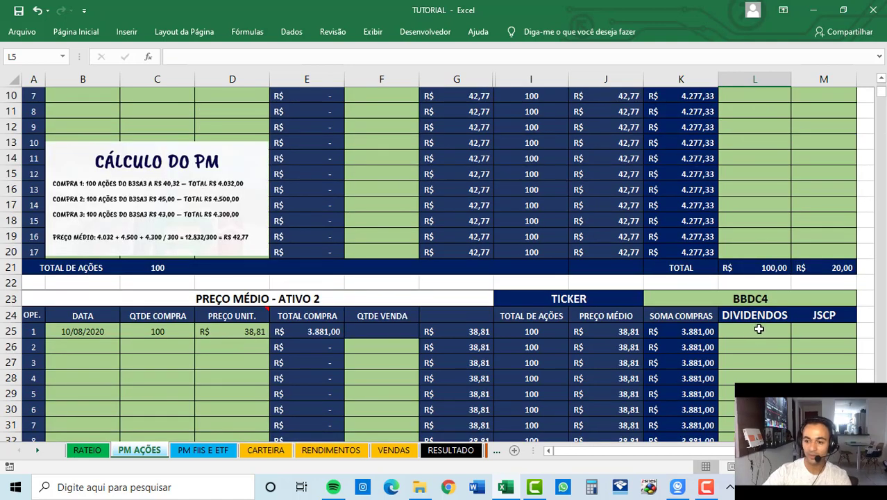
left_click(764, 330)
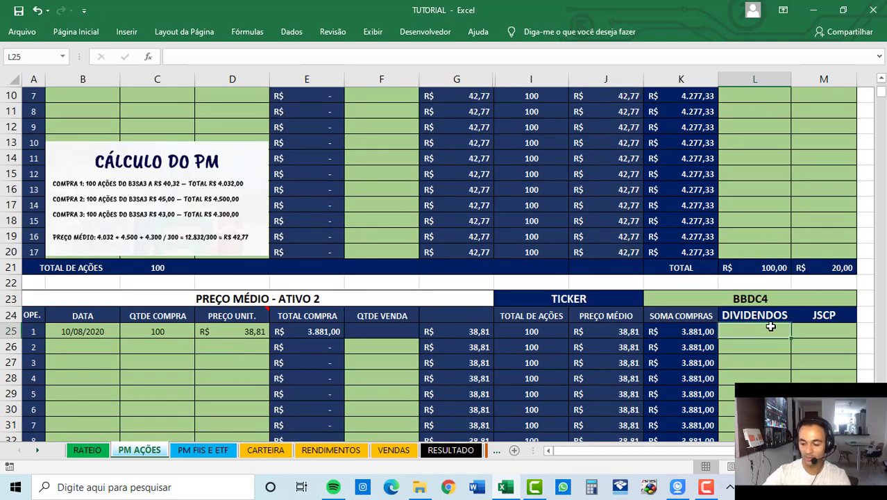
type("1")
type("10")
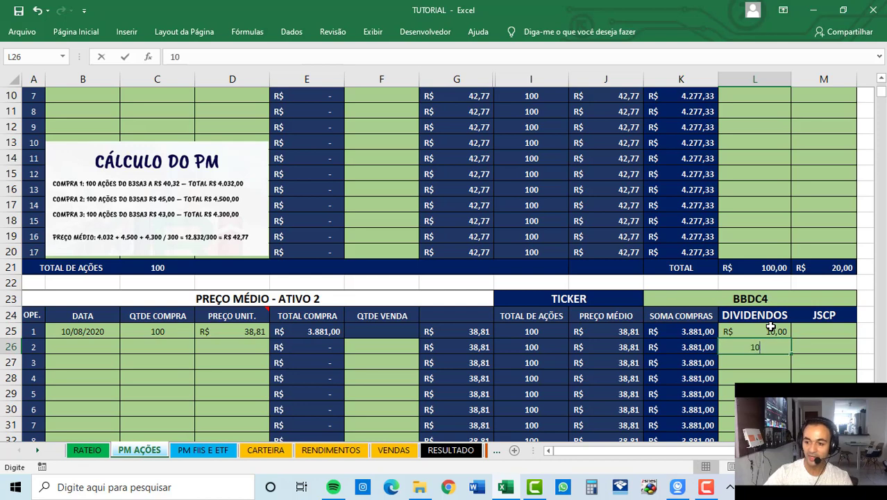
key("Return")
type("10")
key("Return")
type("10")
key("Return")
type("10")
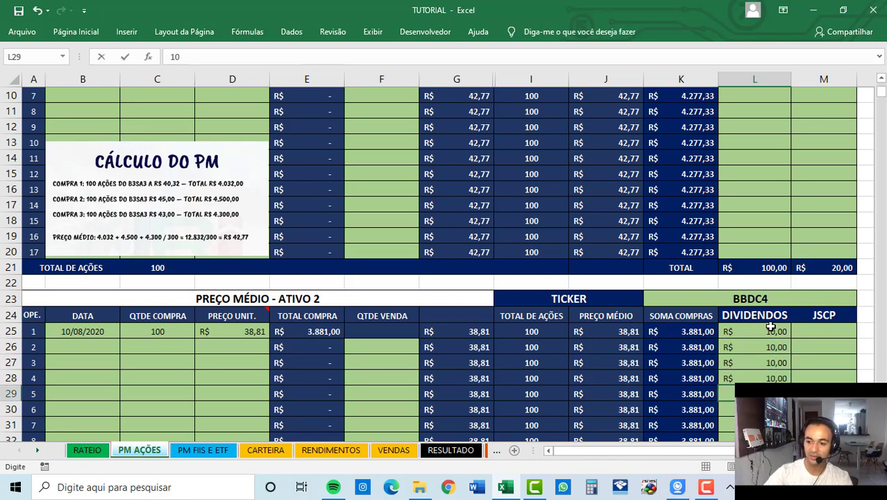
key("Return")
- Refresh the income list on the RENDIMENTOS sheet with the dividends and JSCP entered
scroll(796, 352, "down", 3)
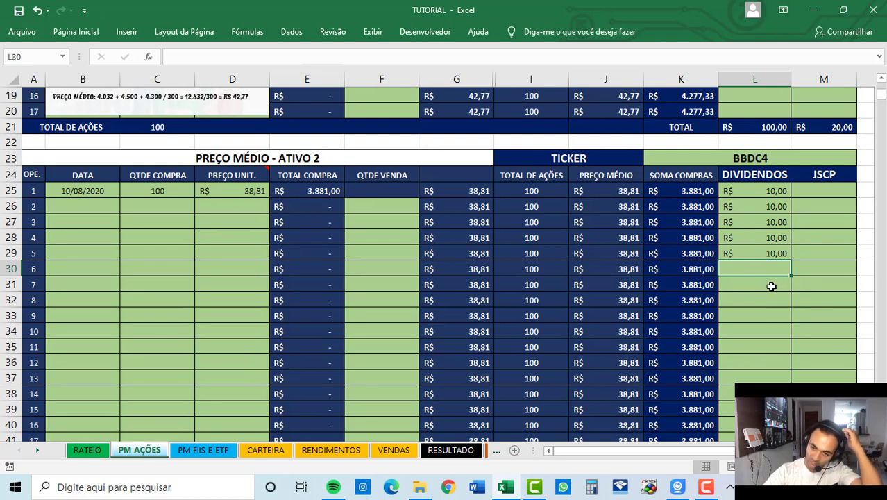
left_click(330, 449)
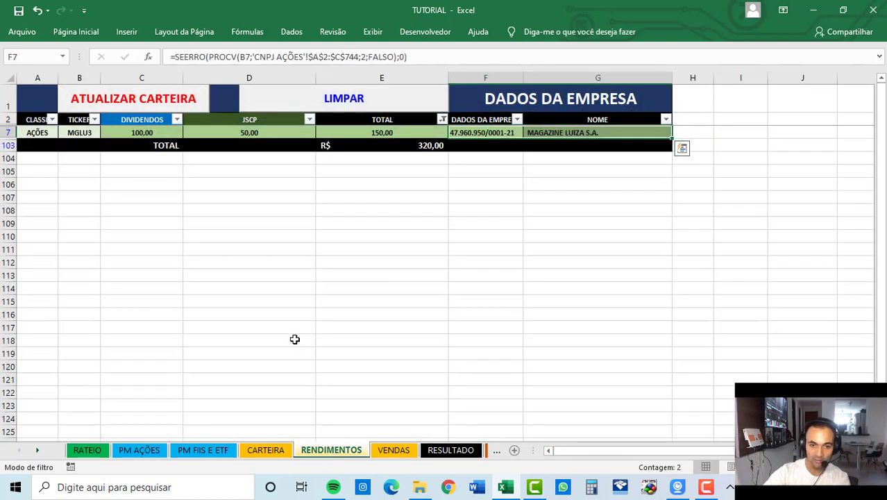
left_click(146, 109)
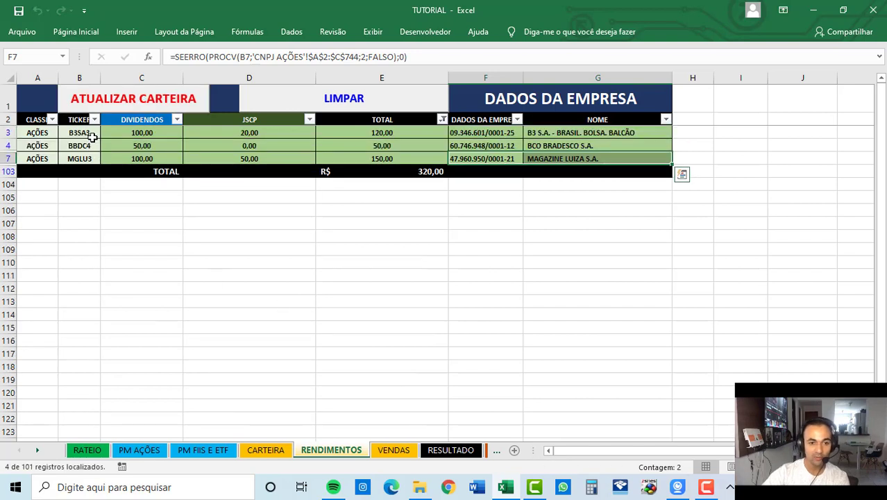
- Examine B3SA3's dividends, JSCP and company data in the RENDIMENTOS list
left_click(144, 133)
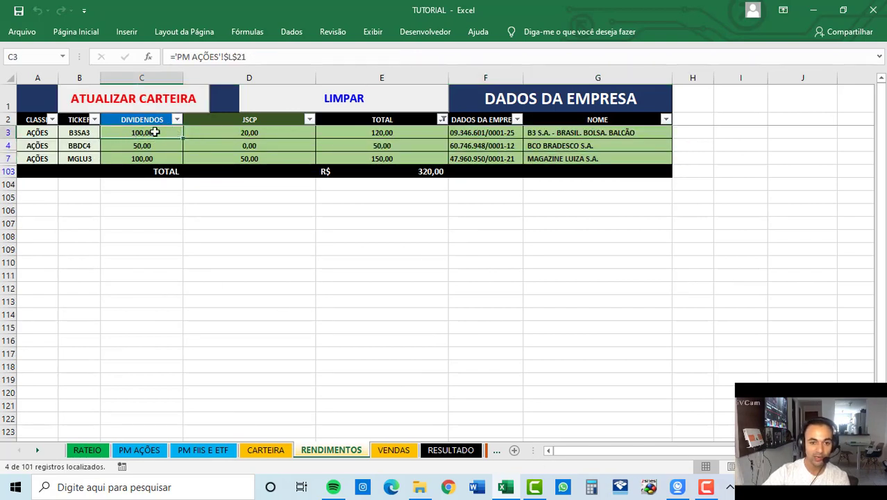
left_click(270, 133)
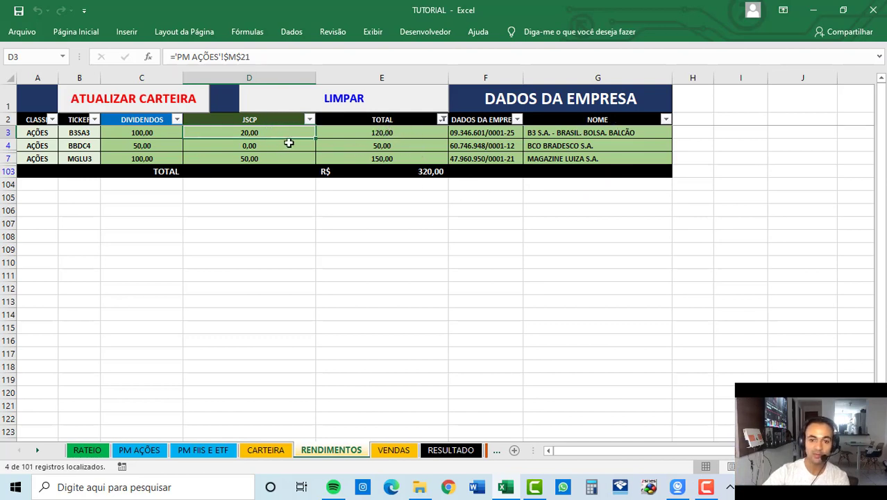
left_click(227, 283)
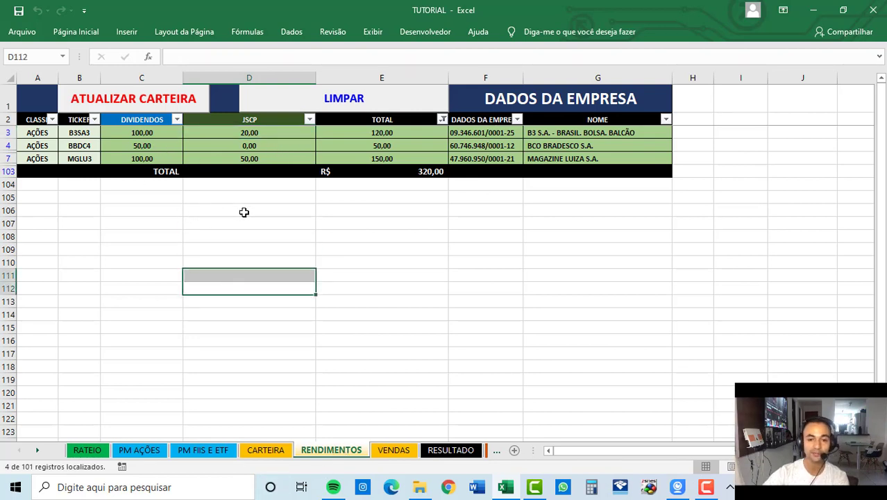
left_click(481, 209)
left_click(485, 132)
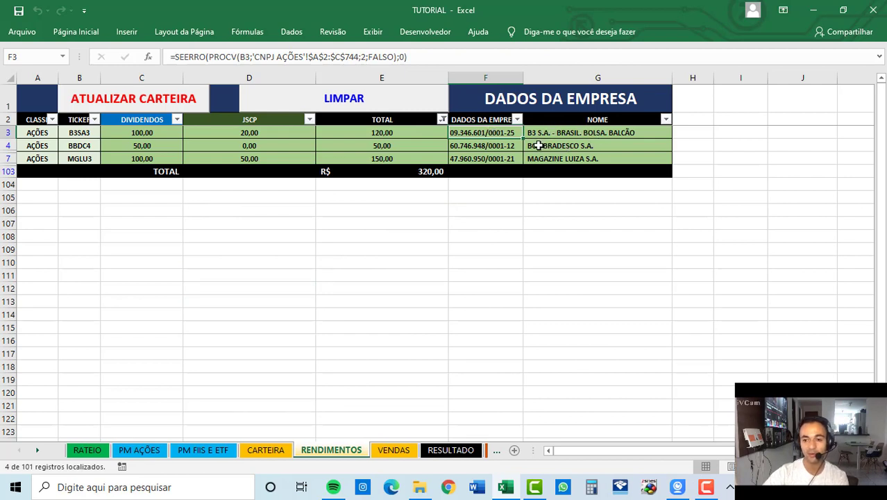
left_click(383, 222)
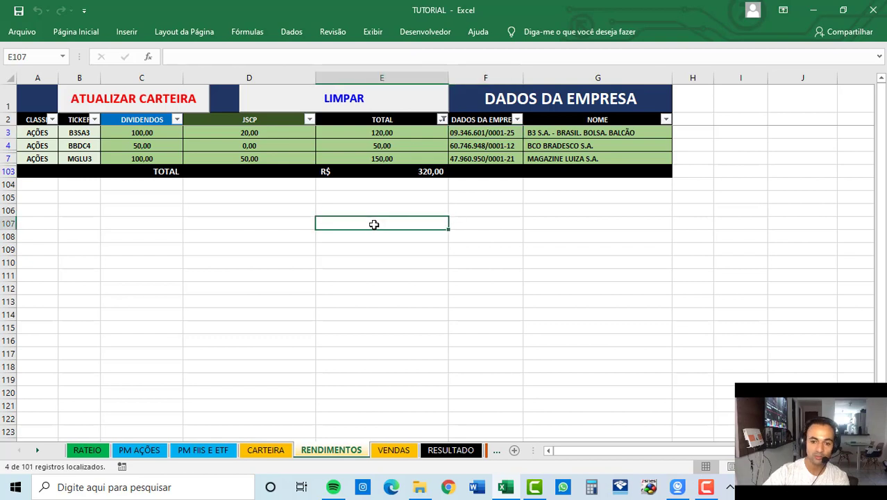